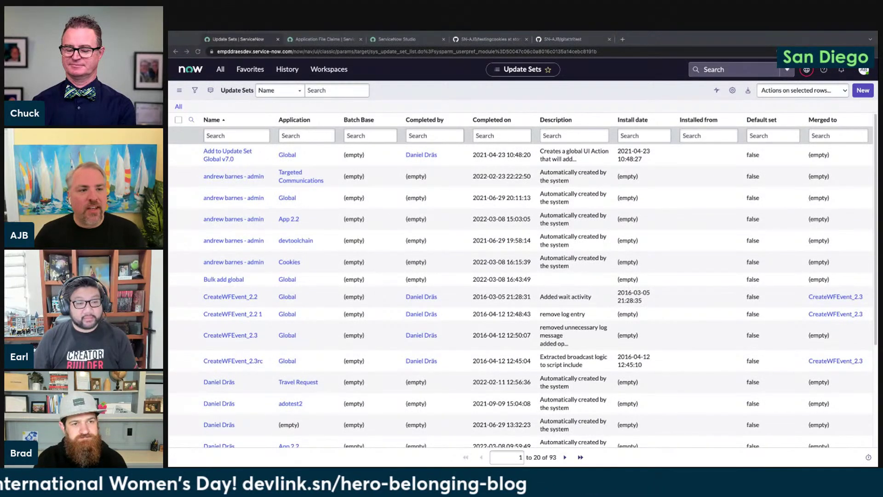
Switch from the Update Sets list to the ServiceNow Studio session on the Cookies app
left_click(314, 107)
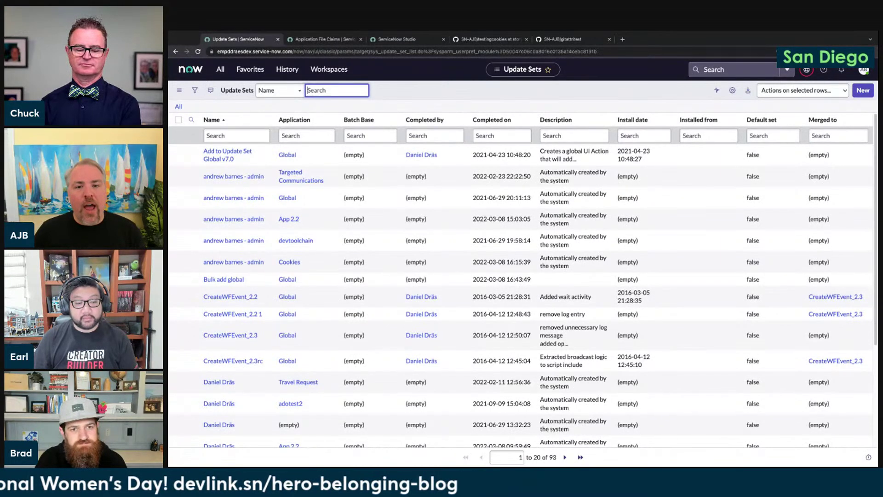
left_click(396, 39)
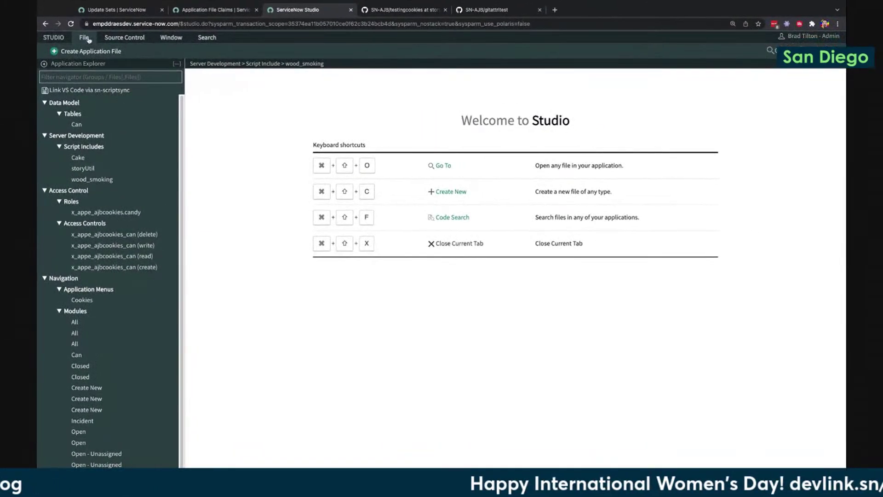
Choose Create Application from the File > Switch application dialog
left_click(84, 37)
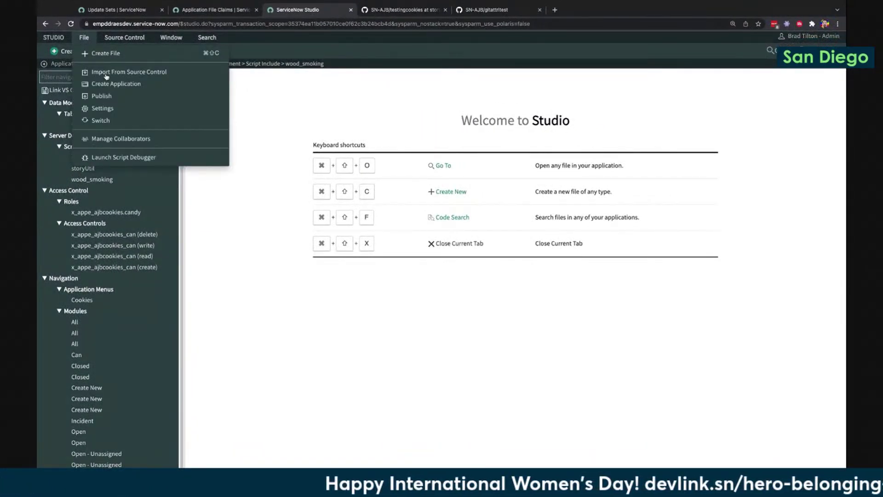
left_click(100, 120)
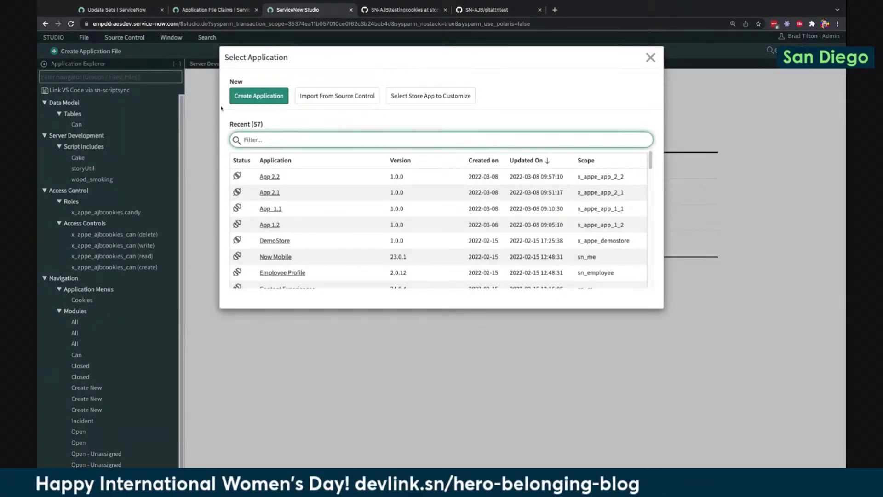
left_click(262, 95)
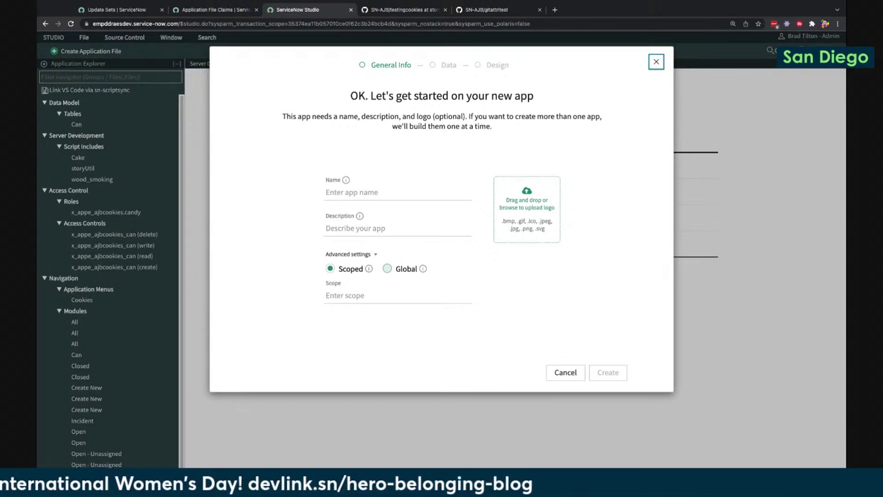
Create the Global-scope app 'CTB global example' and continue in Studio (Advanced)
left_click(387, 269)
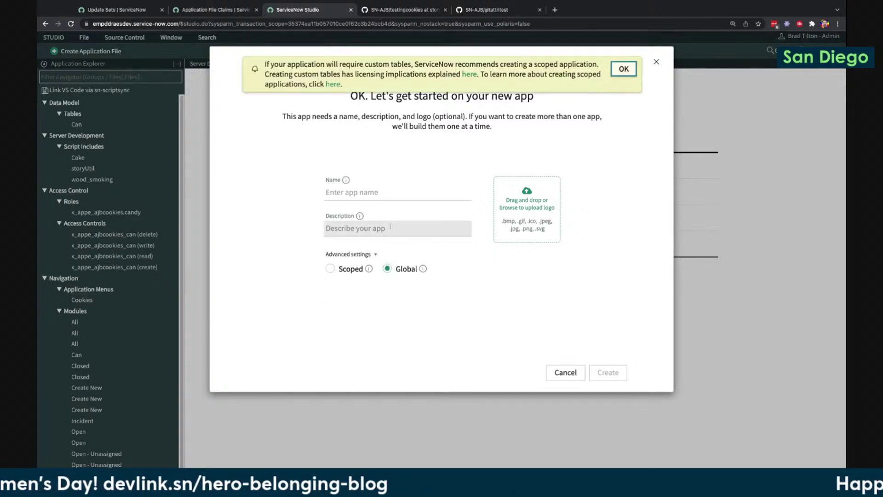
left_click(398, 192)
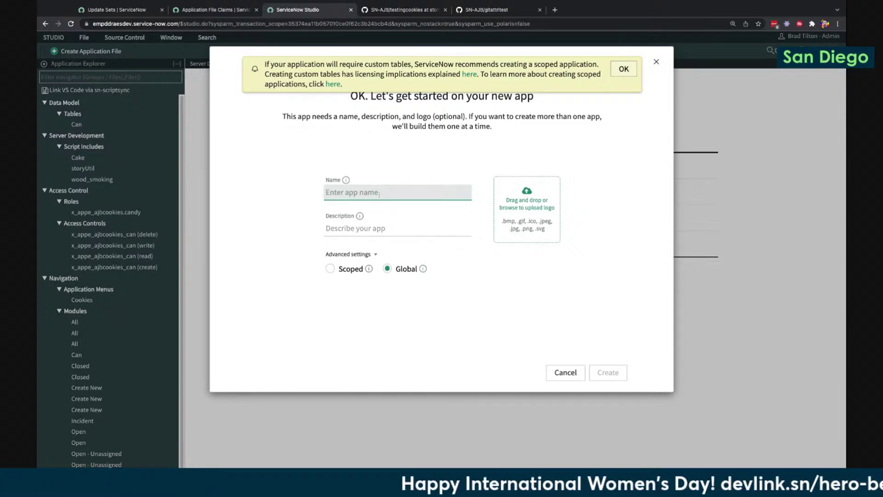
type("CTB global example")
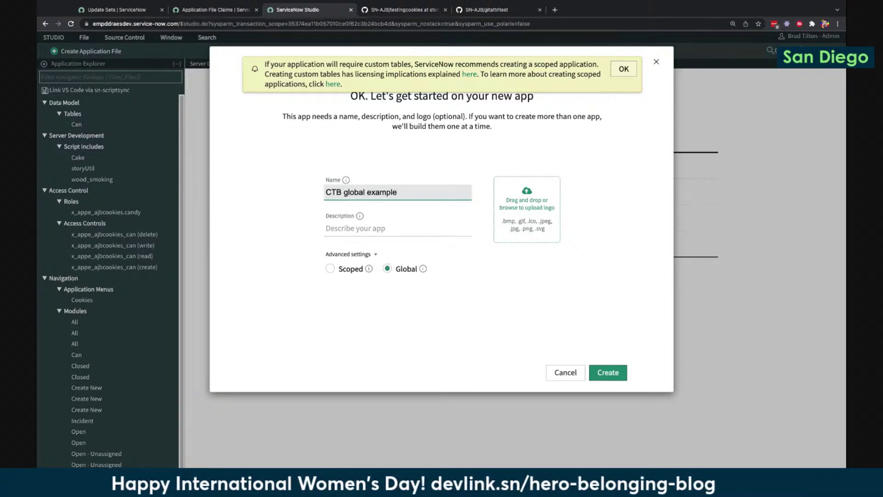
left_click(407, 228)
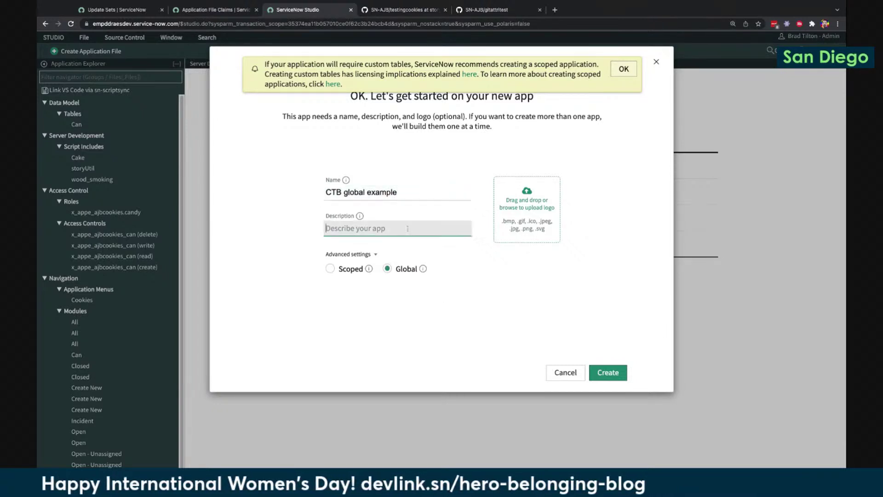
left_click(613, 376)
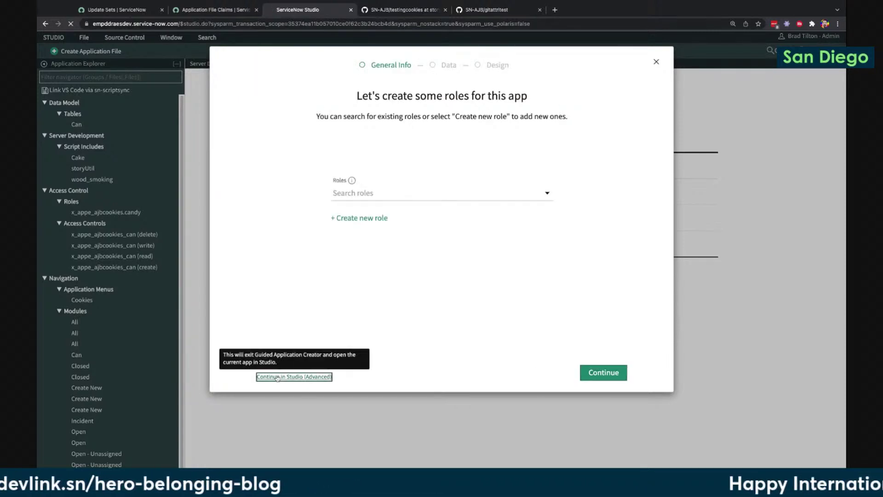
left_click(294, 376)
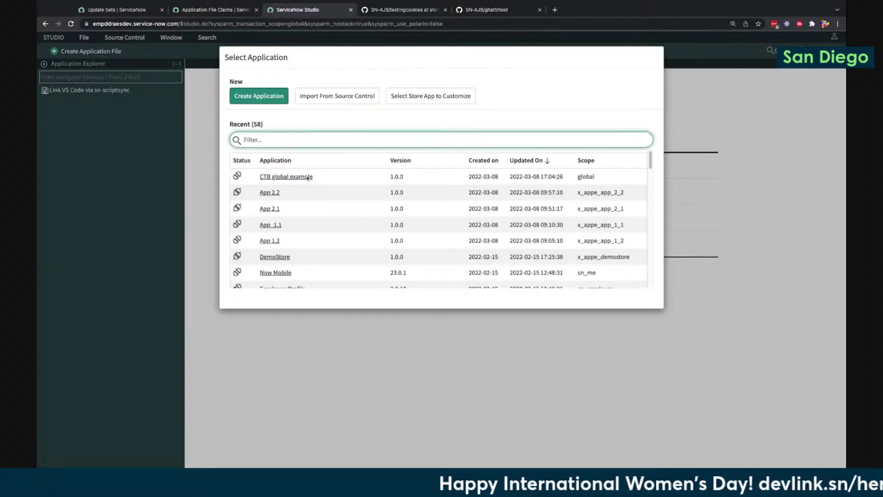
Open CTB global example from the Select Application dialog
left_click(308, 177)
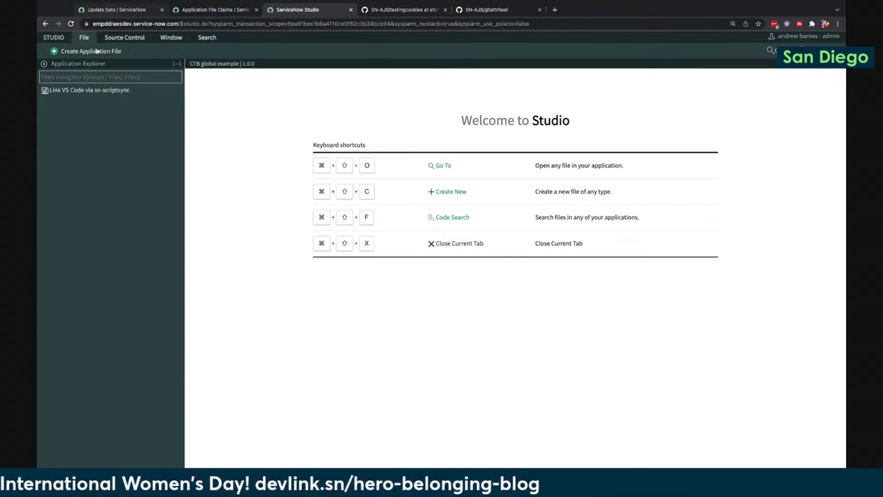
Close Add Existing Files without adding anything and return to the Update Sets tab
left_click(88, 37)
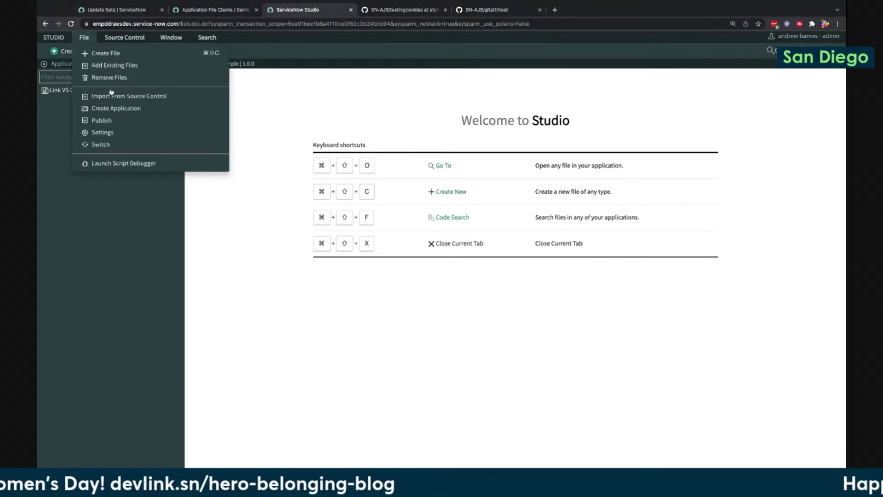
left_click(106, 66)
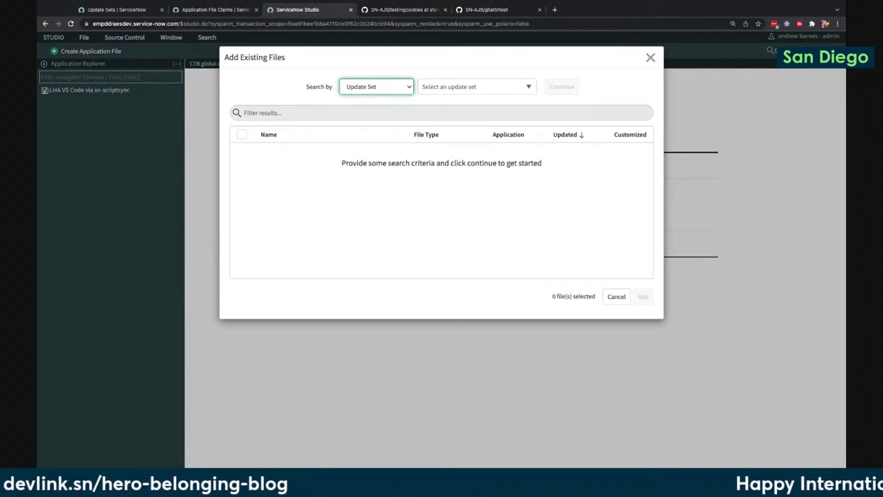
left_click(649, 58)
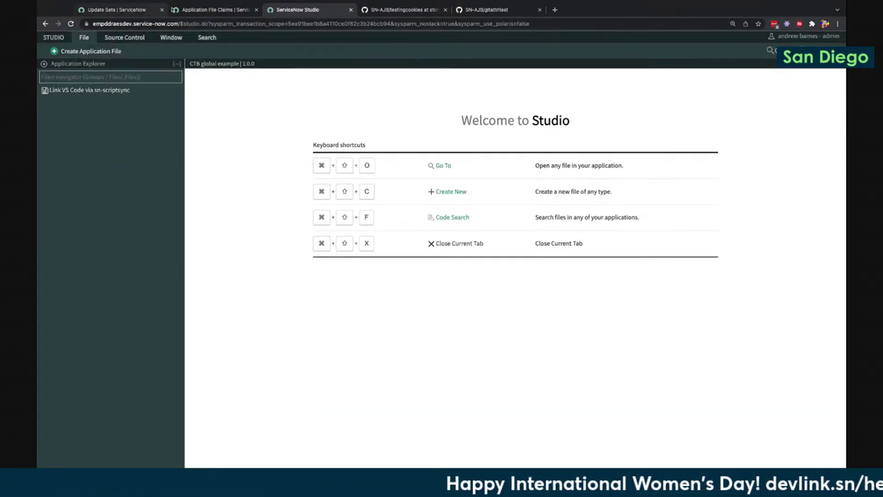
left_click(114, 10)
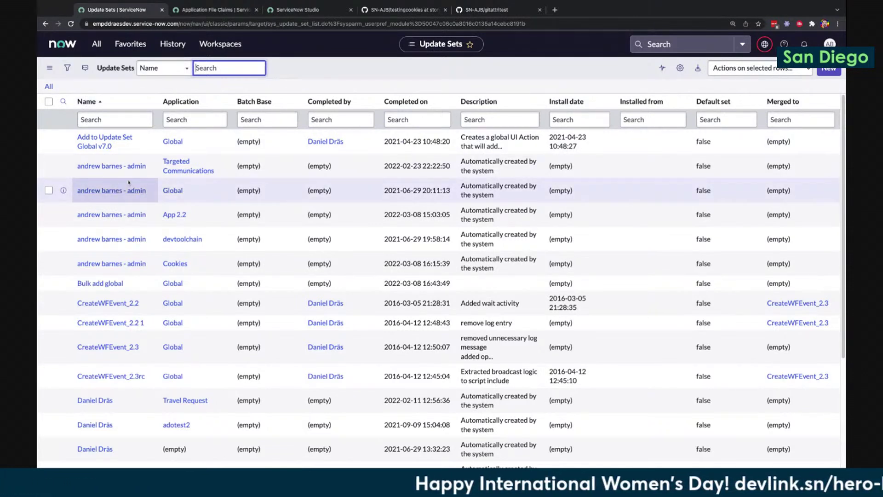
Filter update sets to Application = Global, select Bulk add global, and choose Migrate to Global Application
right_click(191, 190)
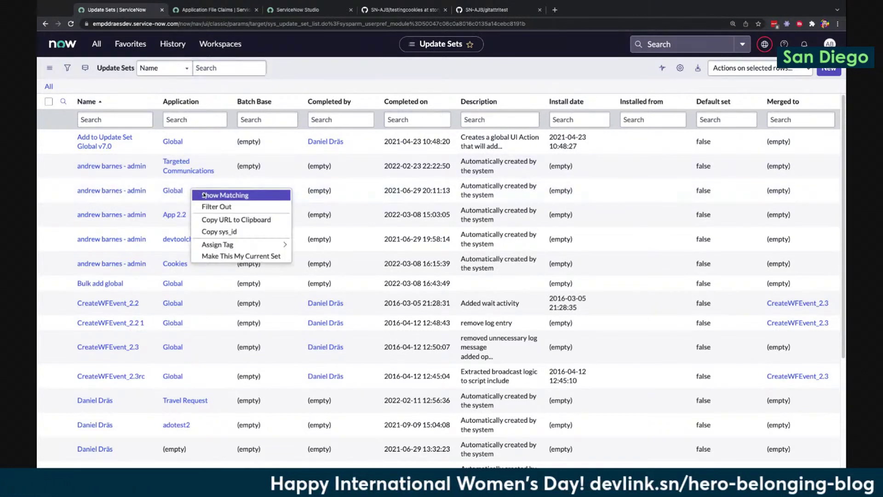
left_click(204, 195)
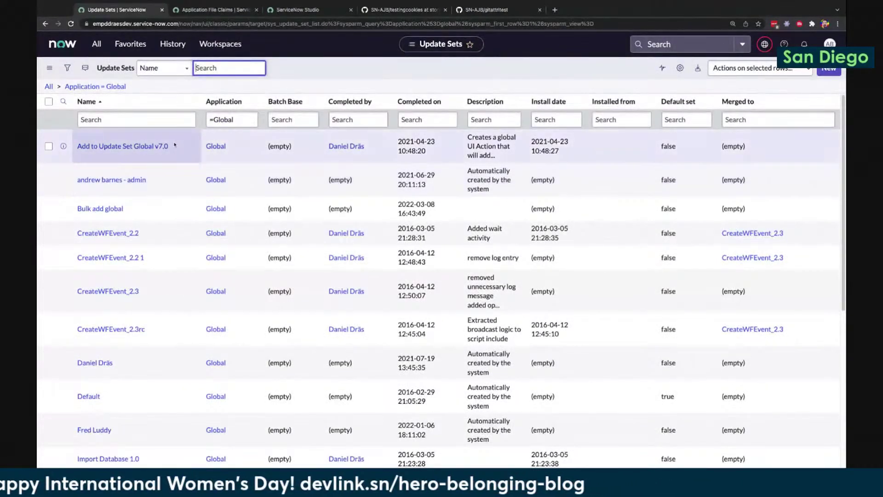
scroll(215, 289, "down", 4)
scroll(214, 288, "down", 2)
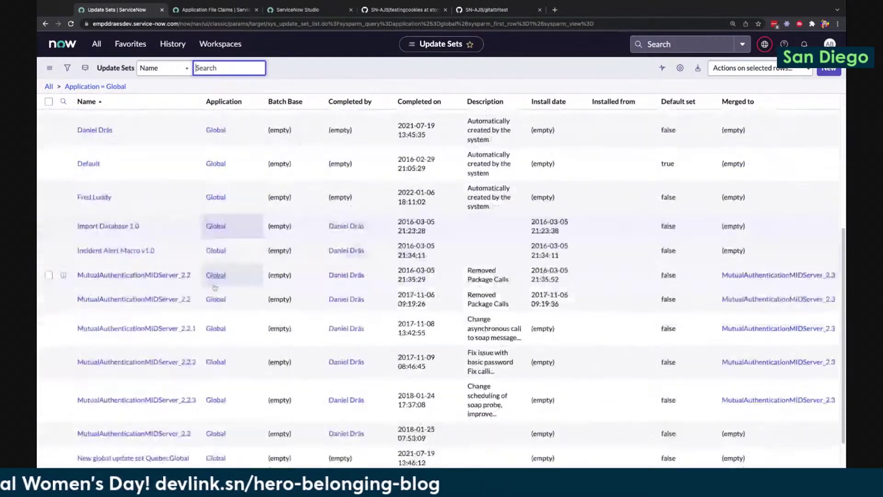
scroll(174, 213, "up", 8)
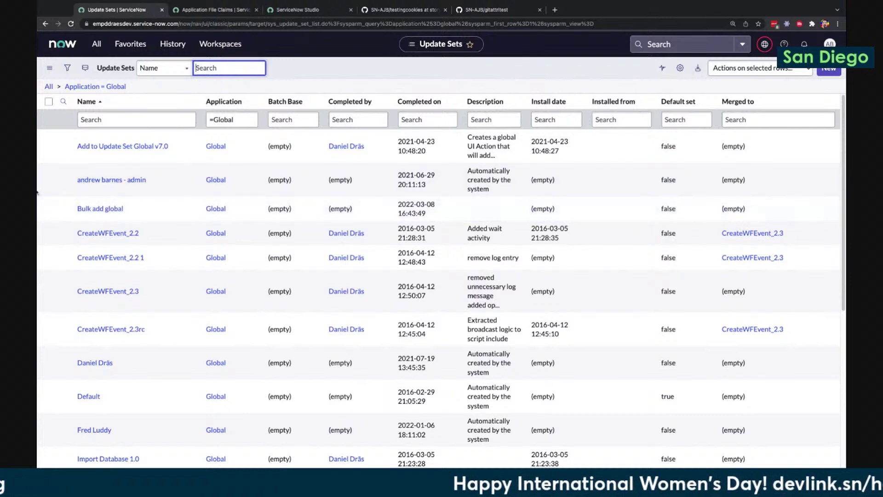
left_click(48, 208)
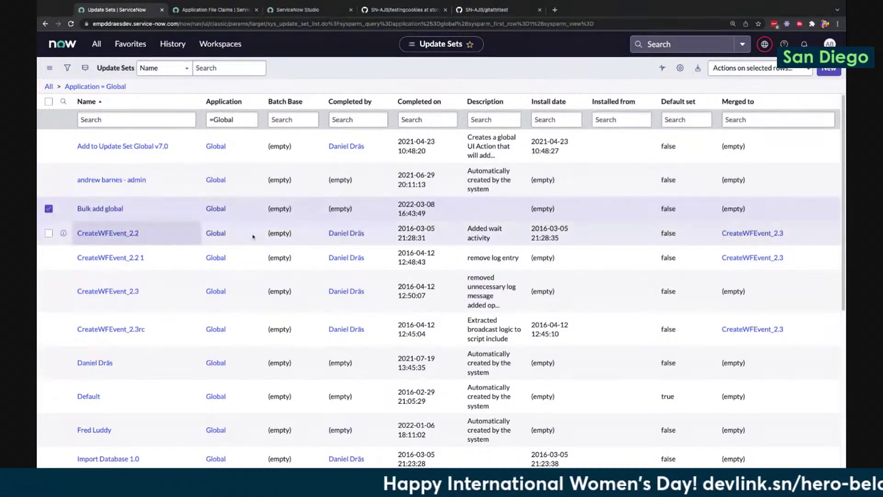
left_click(745, 69)
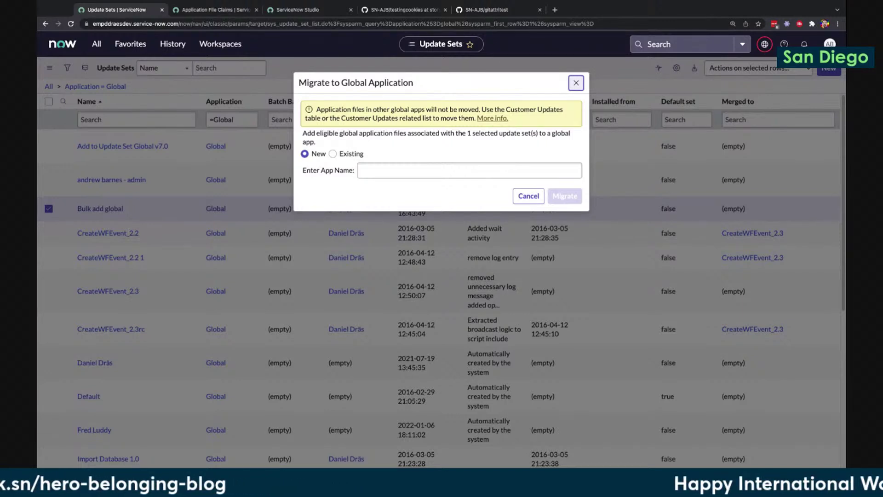
Migrate Bulk add global's files into the existing CTB global example app
left_click(332, 154)
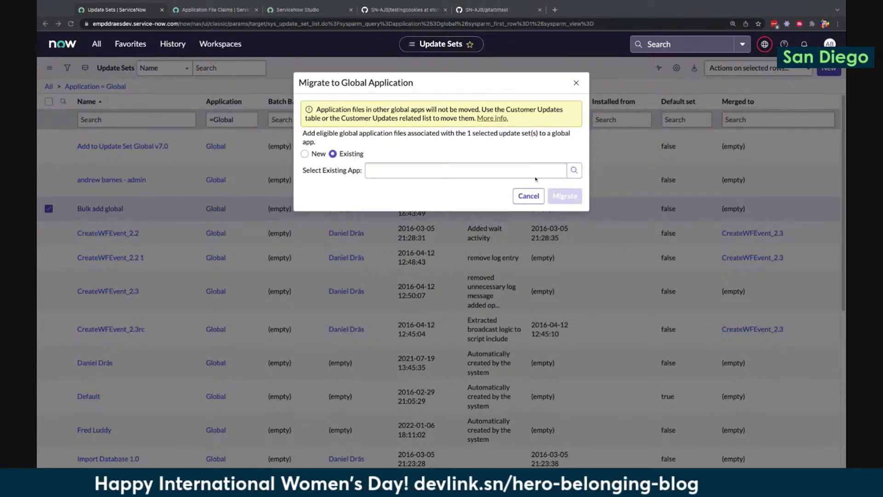
left_click(575, 83)
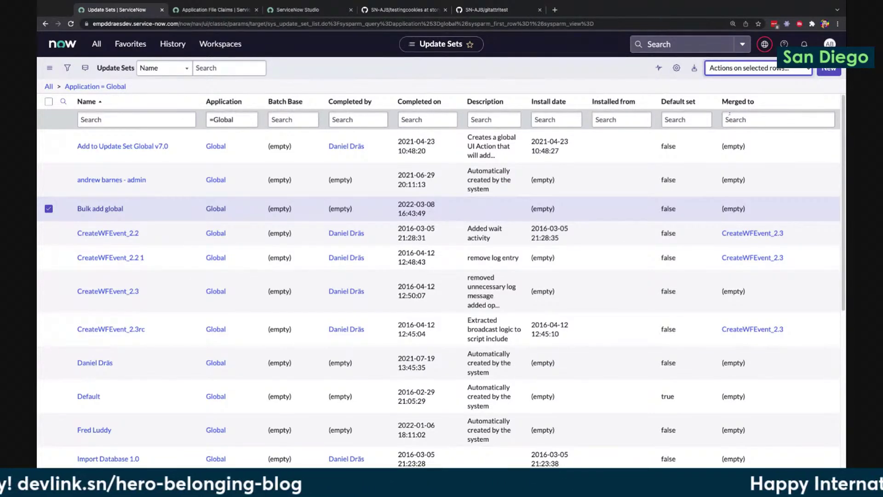
left_click(734, 116)
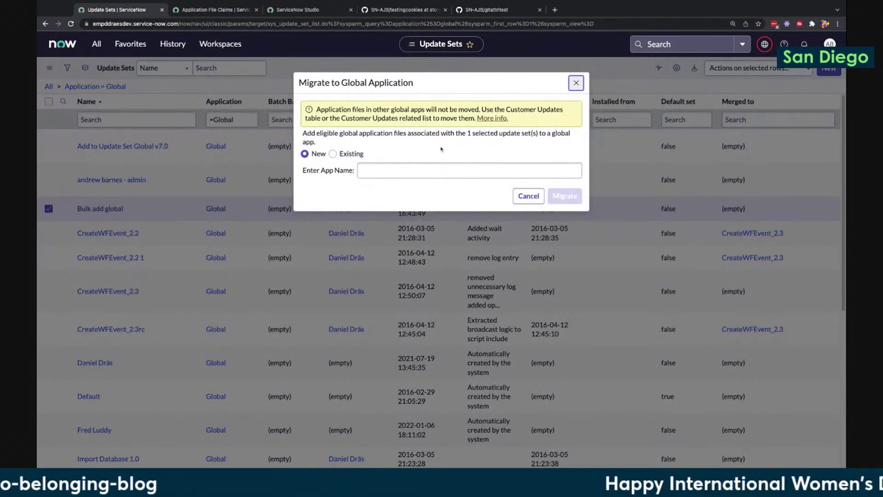
left_click(334, 155)
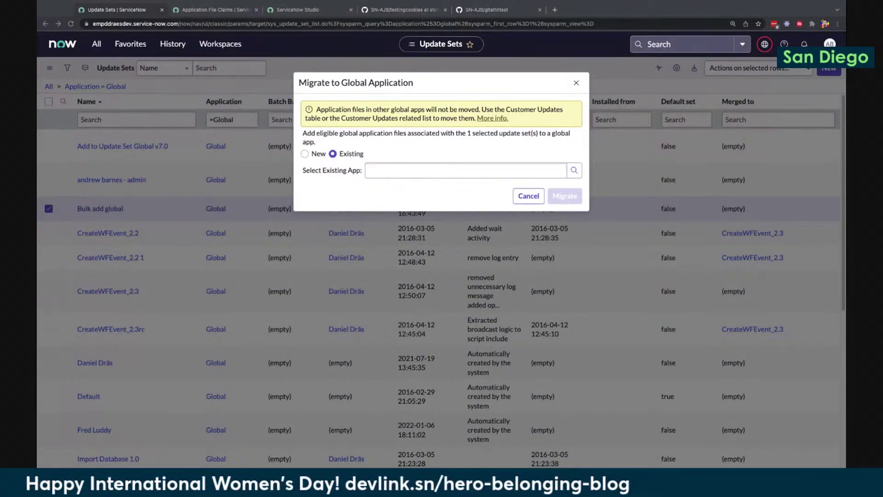
left_click(472, 166)
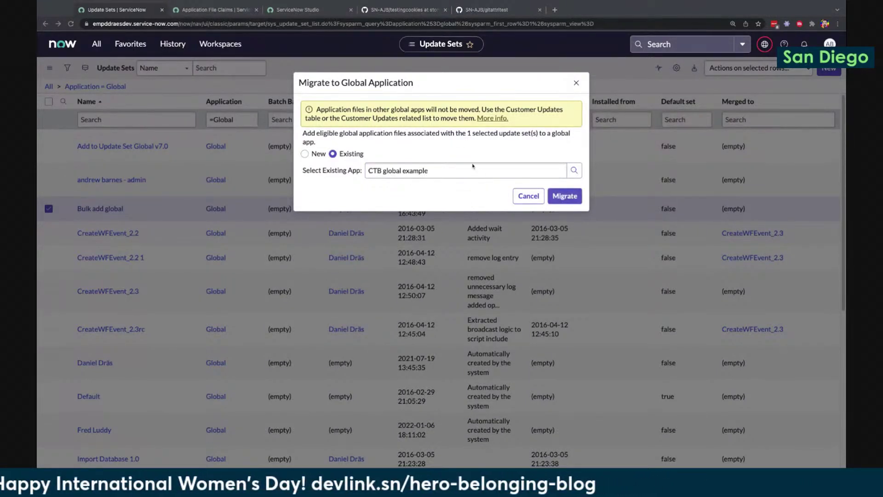
left_click(570, 196)
left_click(570, 196)
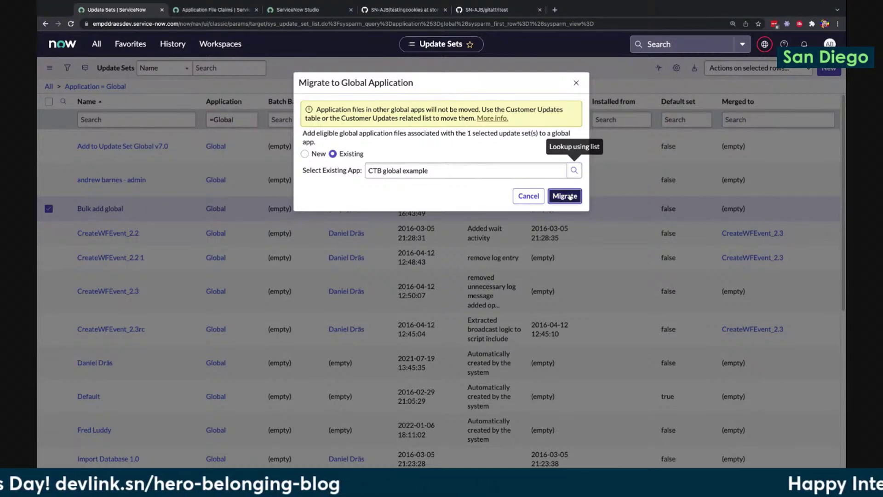
left_click(570, 196)
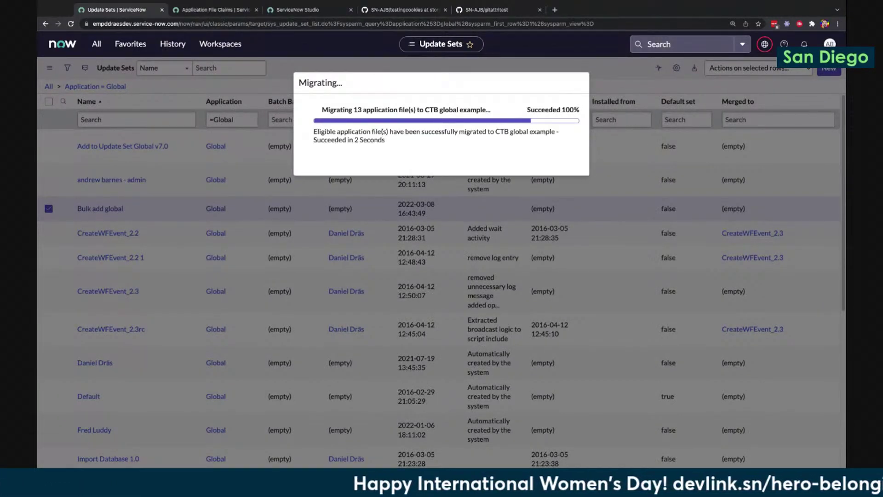
Close the finished migration dialog and check the migrated files in Studio
left_click(568, 179)
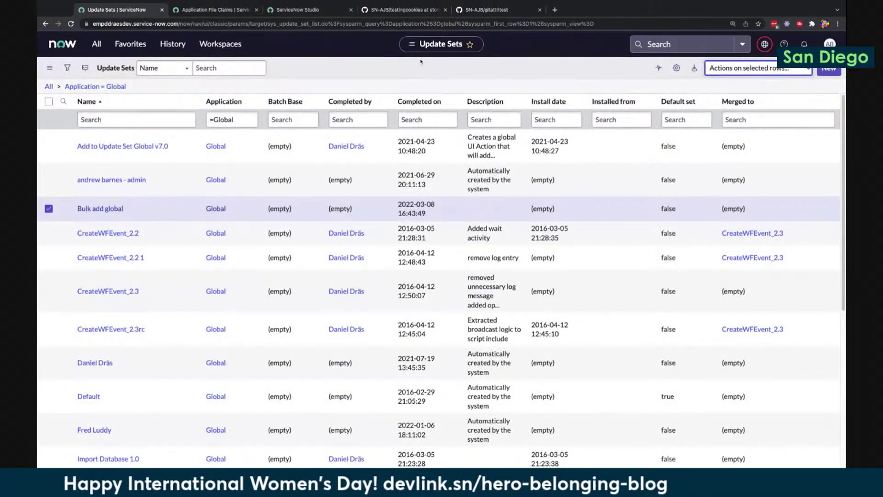
left_click(305, 11)
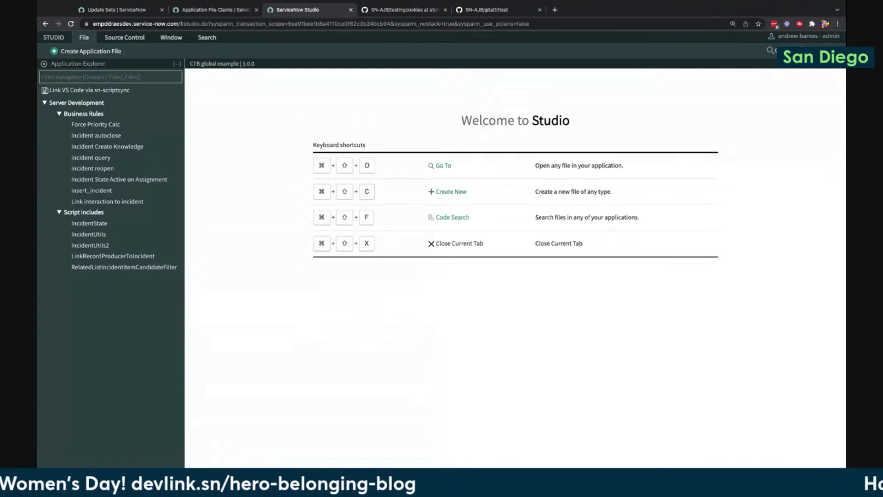
left_click(136, 6)
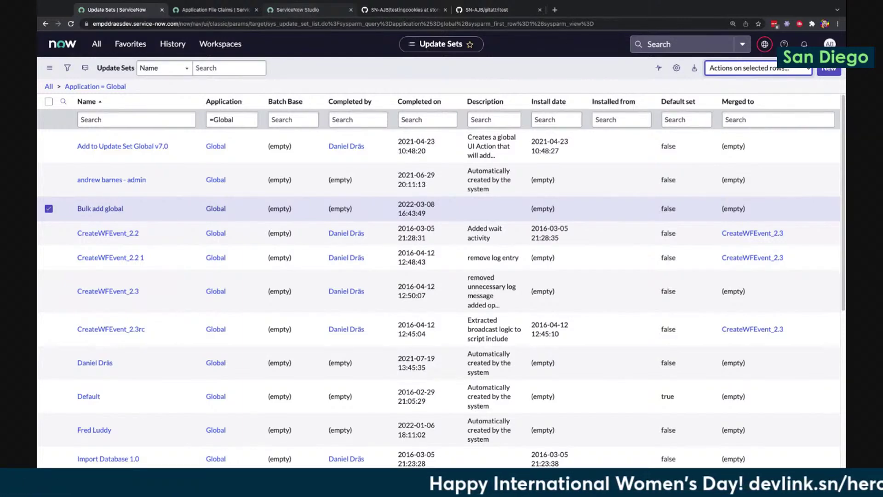
Look through Studio's Source Control and File menus, then return to Update Sets
left_click(298, 10)
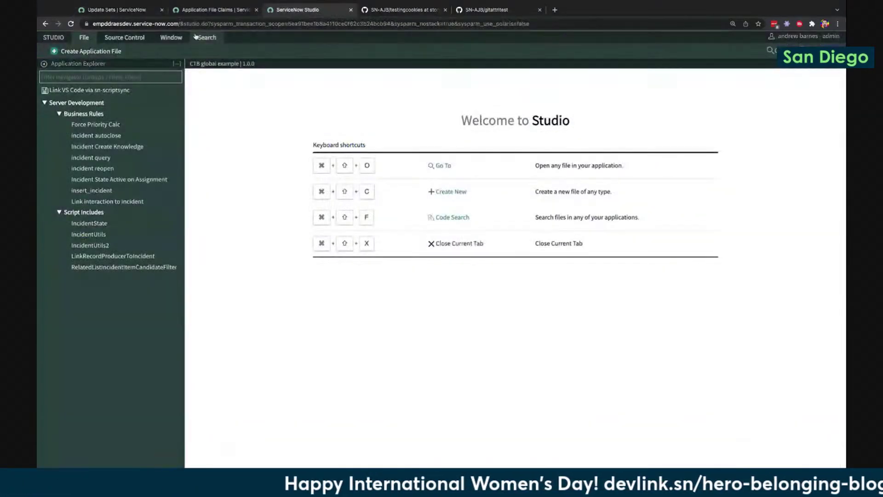
left_click(128, 37)
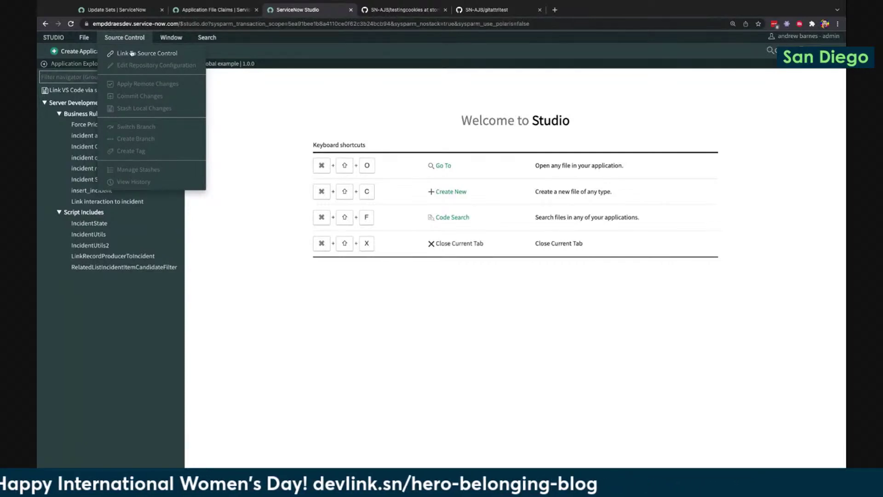
left_click(86, 39)
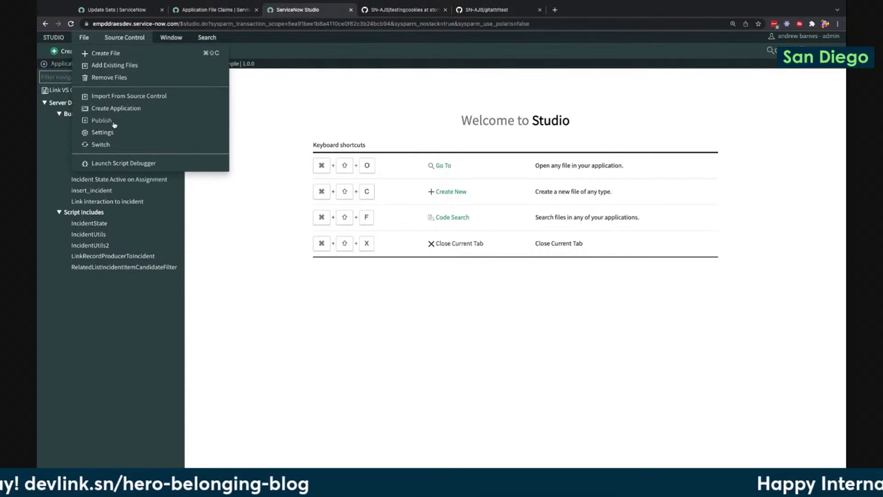
left_click(352, 99)
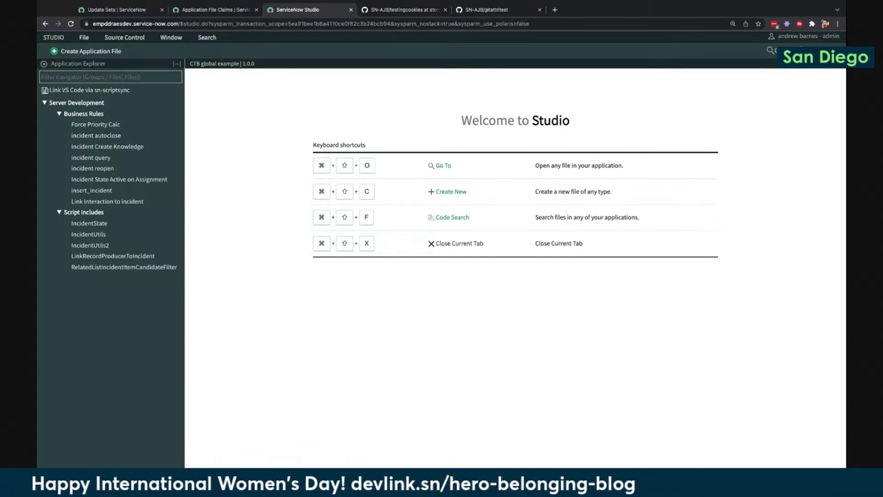
left_click(139, 10)
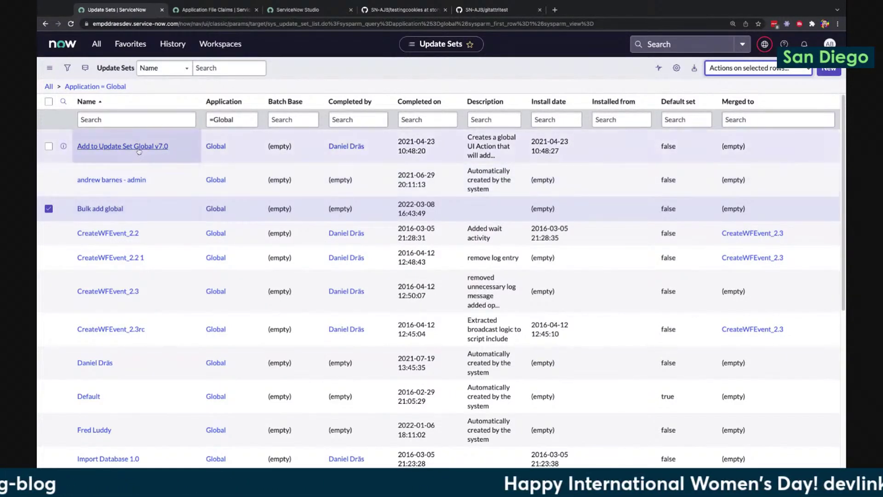
Open the Add to Update Set Global v7.0 record and scroll to its Customer Updates
left_click(140, 150)
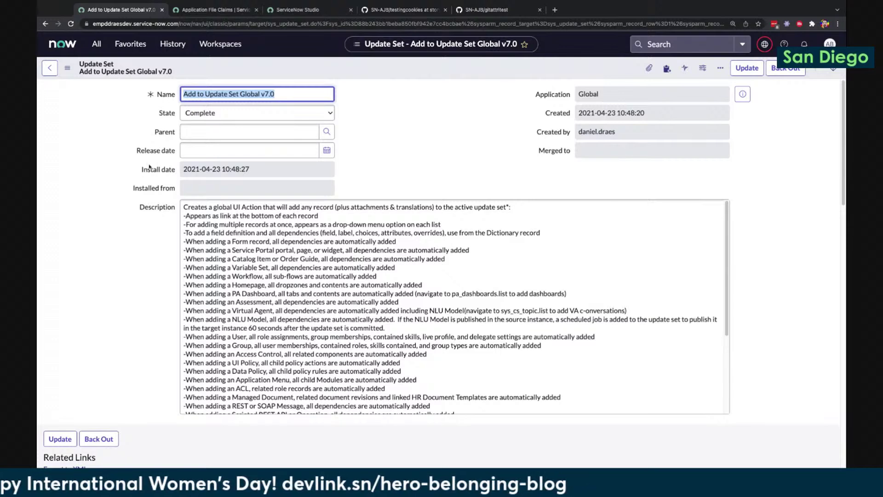
scroll(121, 254, "down", 7)
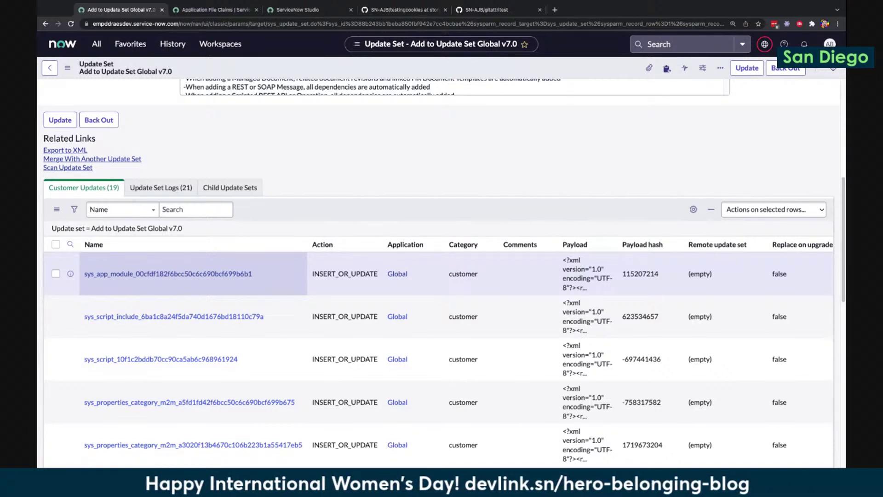
Check the sys_app_module, sys_script and sys_properties_category updates and open the selected-rows actions
left_click(55, 273)
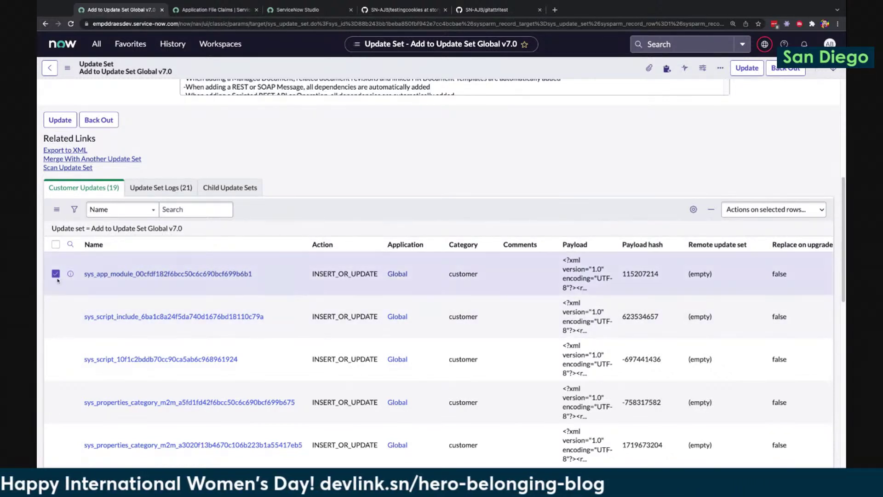
left_click(55, 359)
left_click(56, 401)
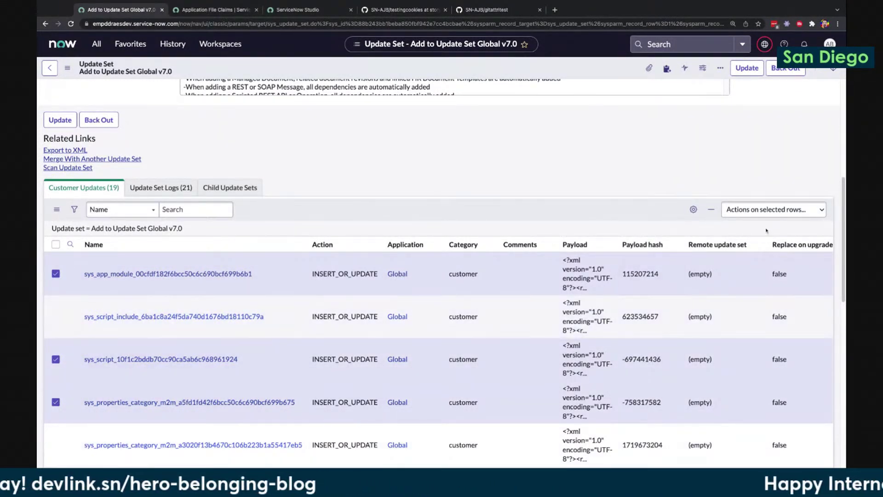
left_click(764, 209)
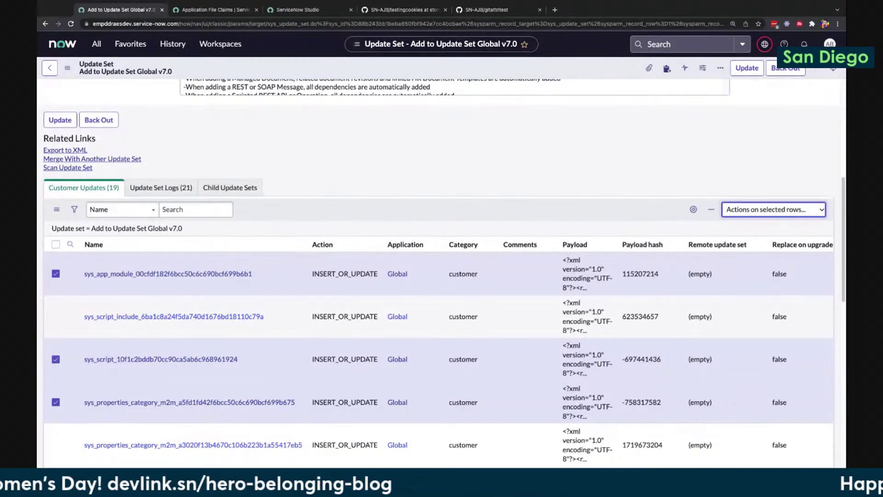
left_click(756, 245)
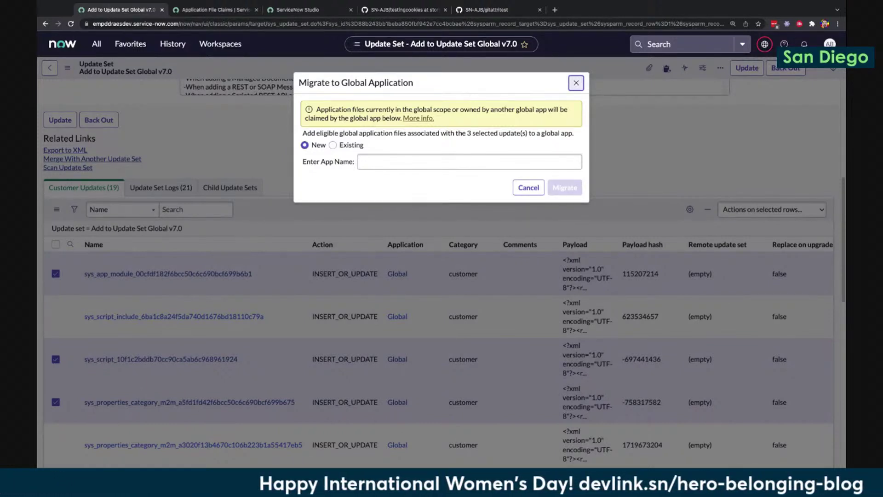
left_click(577, 84)
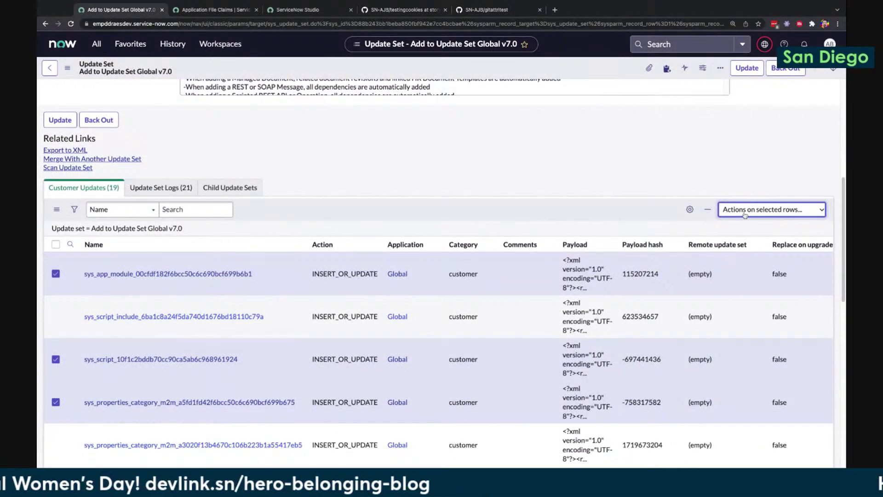
key("Return")
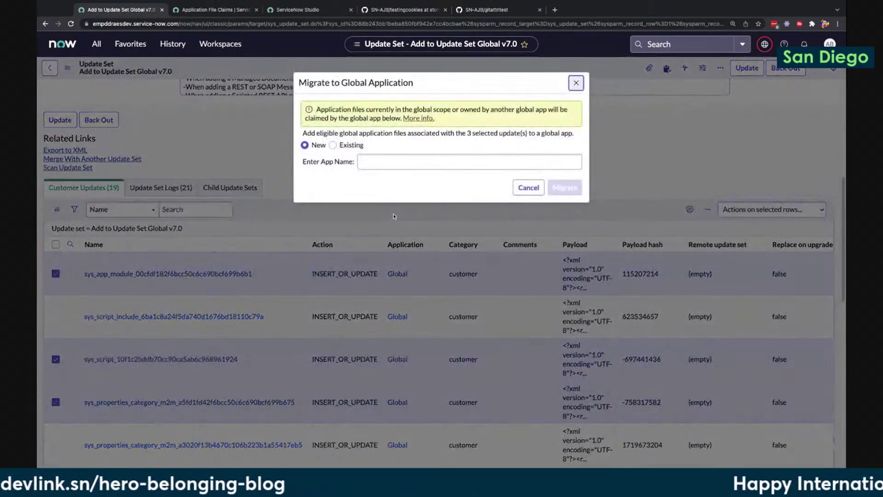
left_click(389, 162)
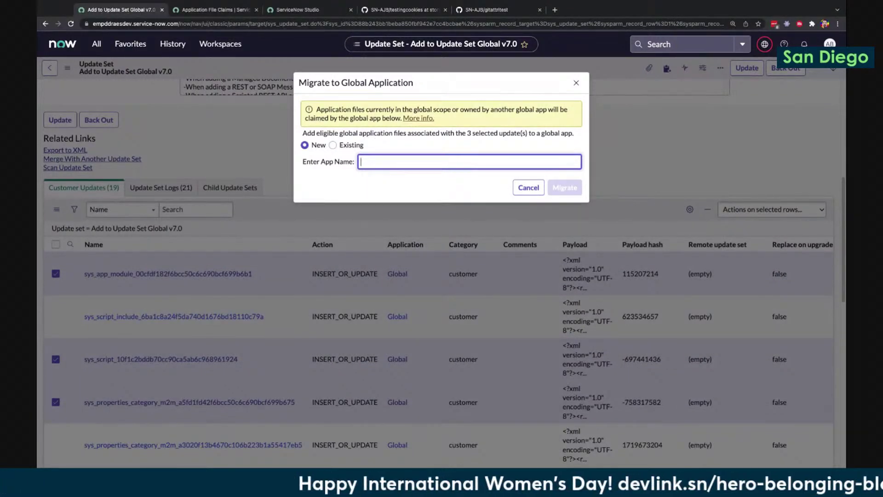
type("Inicdee")
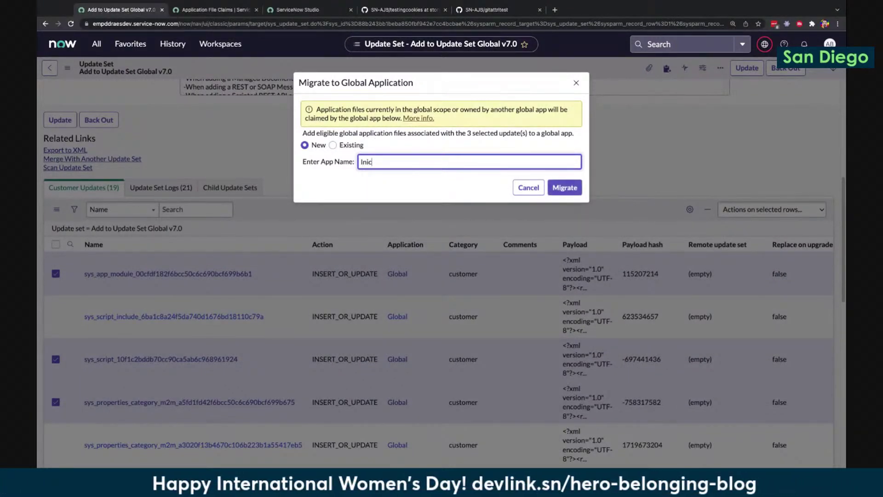
key("BackSpace")
key("BackSpace")
key("BackSpace")
key("BackSpace")
key("BackSpace")
type("cident - Global")
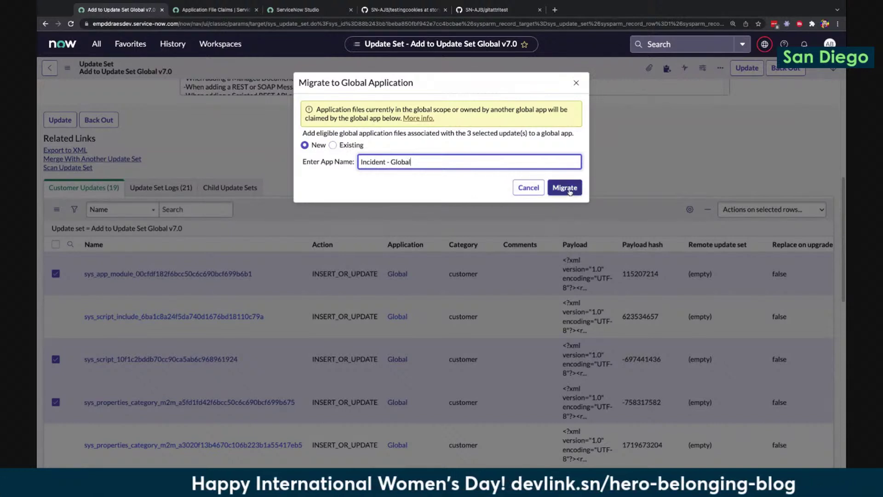
left_click(333, 146)
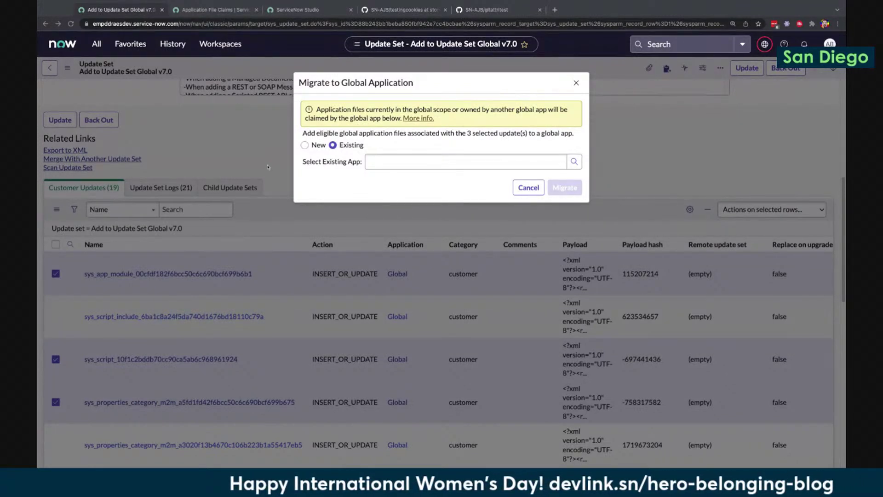
left_click(576, 83)
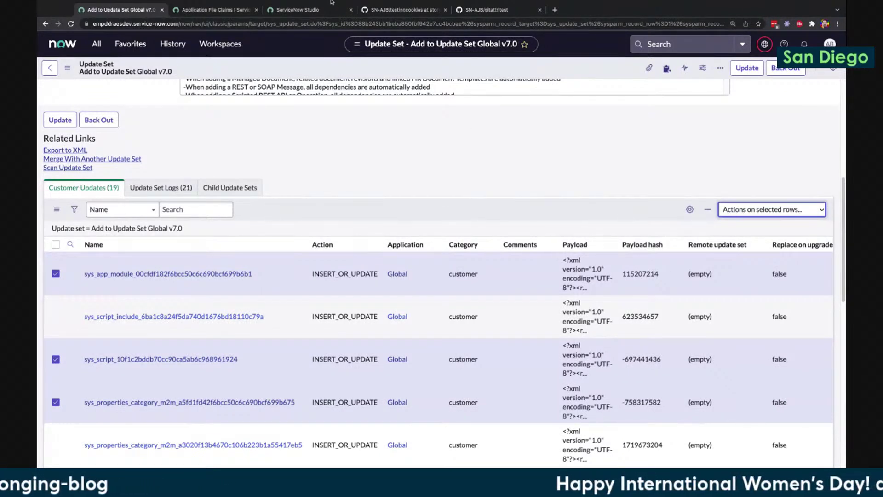
Switch to the Studio tab showing the CTB global example 1.0.0 welcome page
left_click(287, 10)
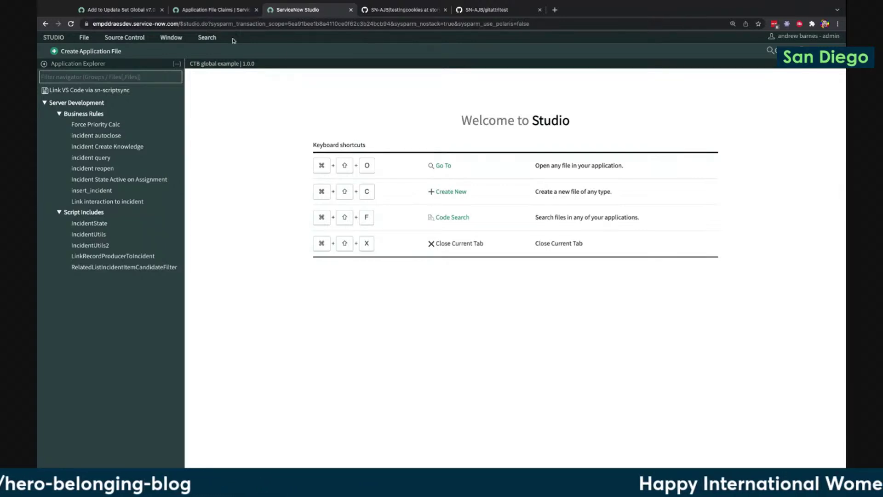
Glance at Application File Claims, then return to the Add to Update Set Global v7.0 record
left_click(228, 11)
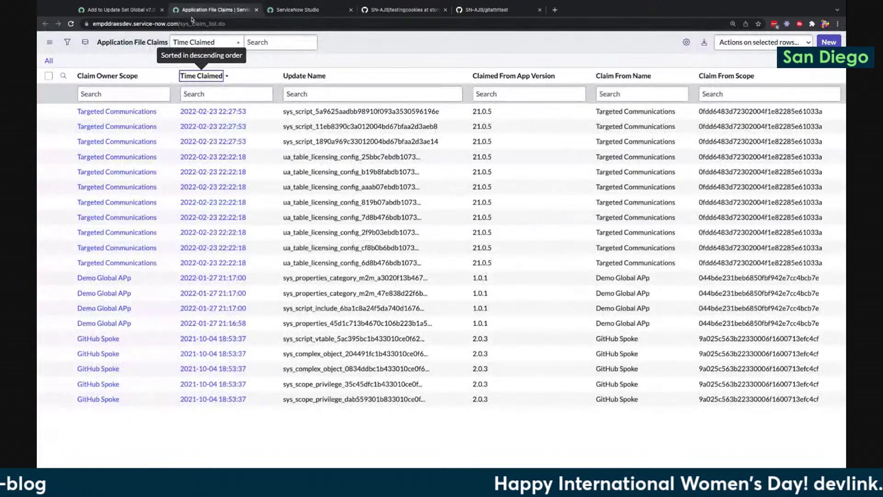
left_click(135, 11)
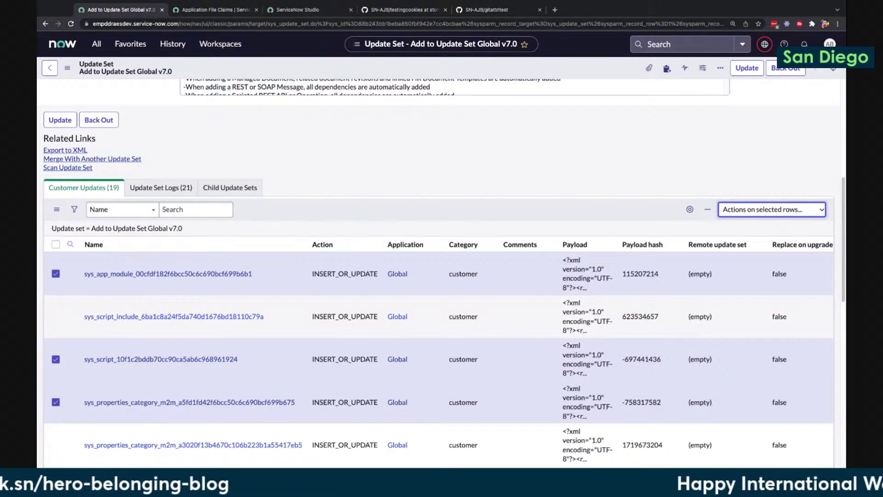
Open the Custom Applications list by entering sys_app.list in the navigator
left_click(97, 44)
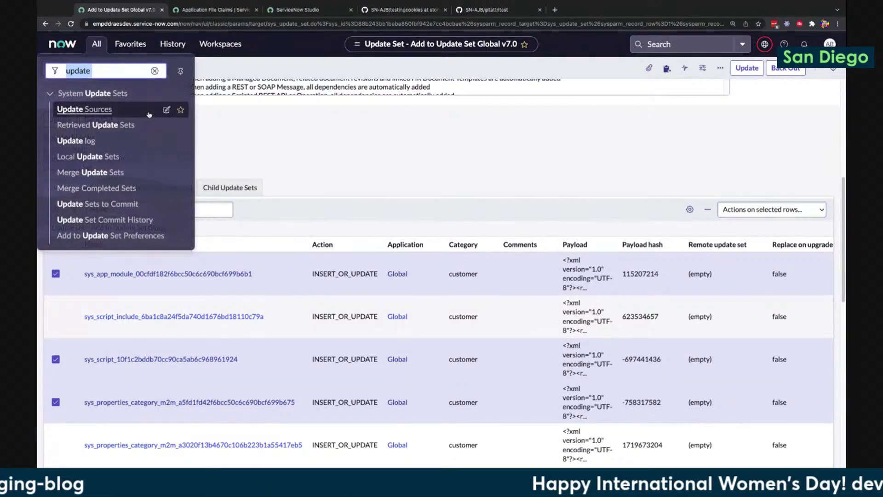
type("sys_")
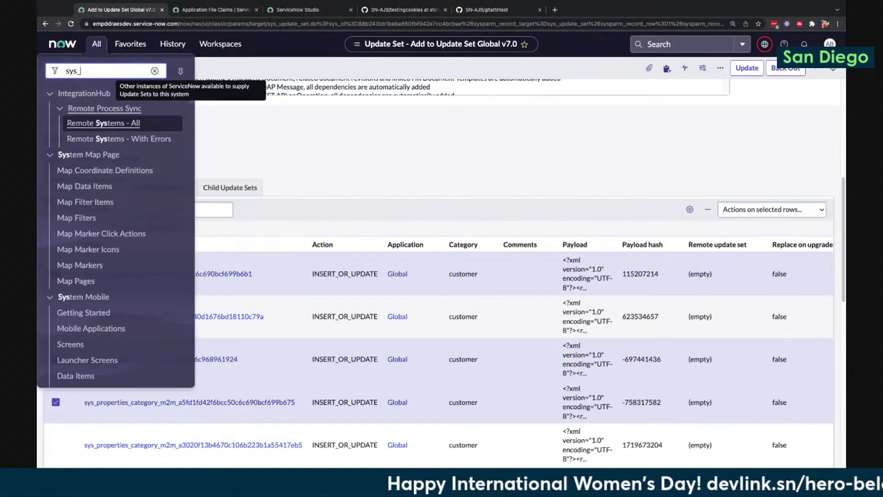
type("app.list")
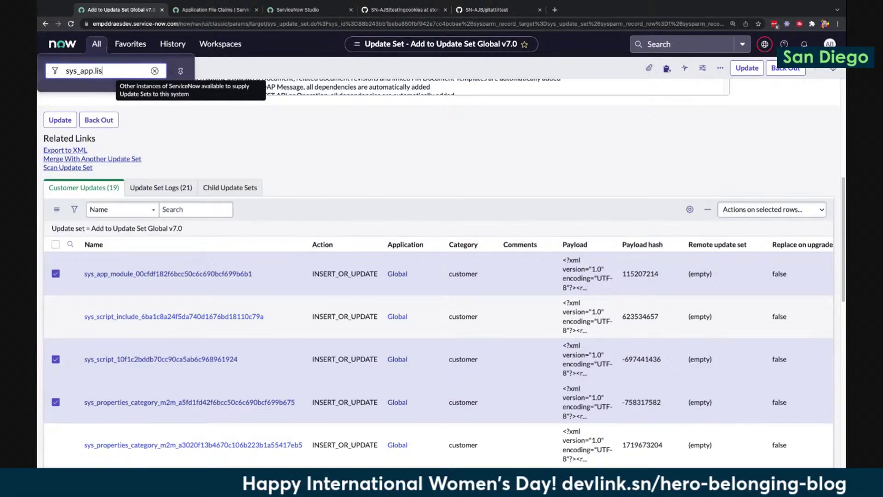
key("Return")
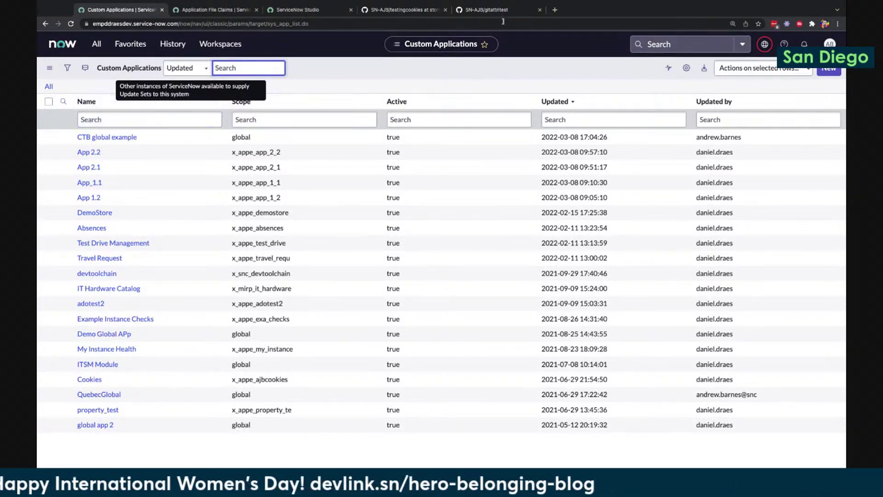
Load the ServiceNow instance address in a new browser tab
left_click(555, 10)
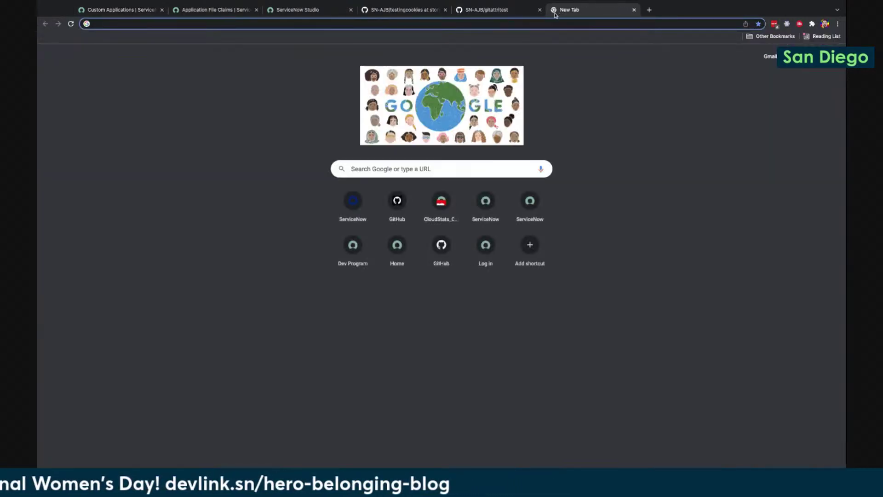
type("empddraes.service-now.com")
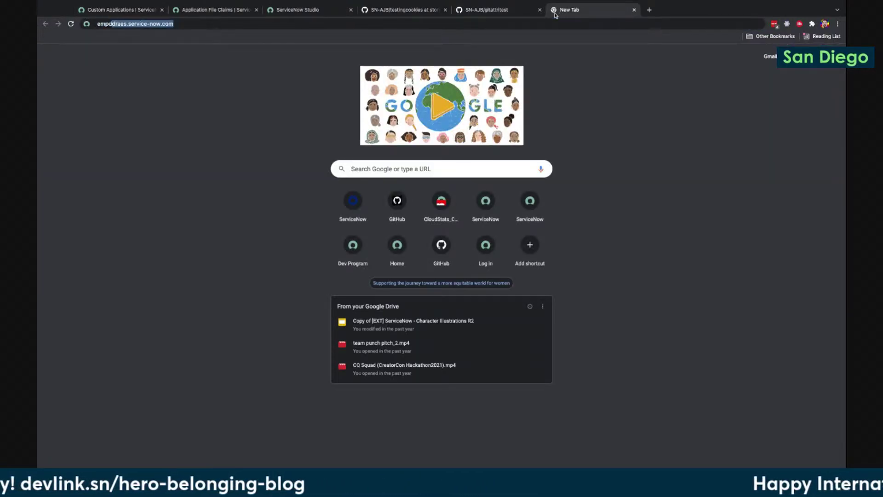
key("Return")
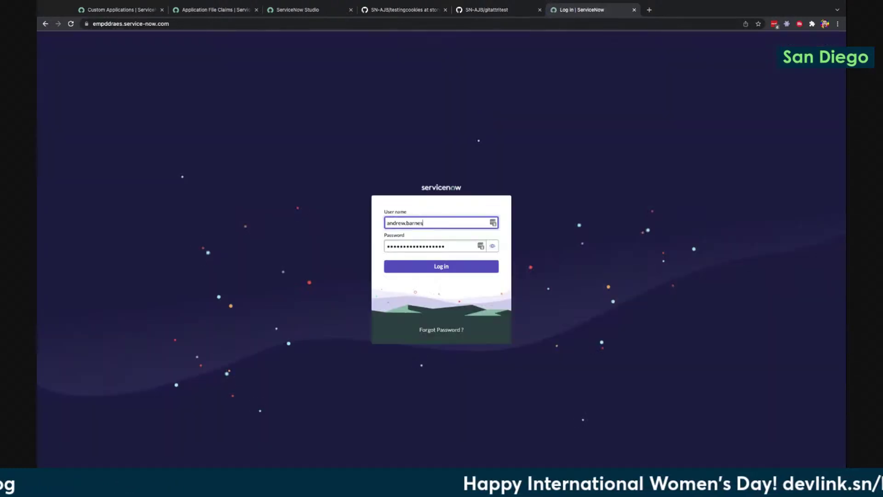
Log in with the account password and cancel the home page load
key("Tab")
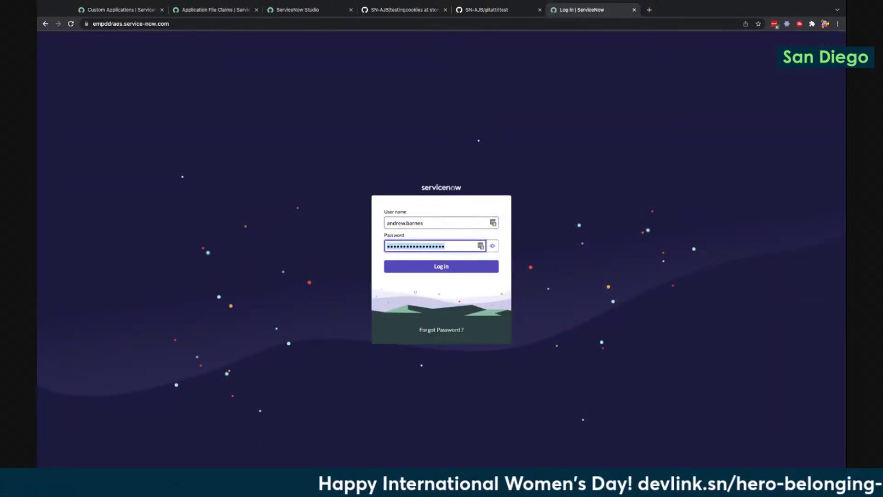
type("************")
key("Return")
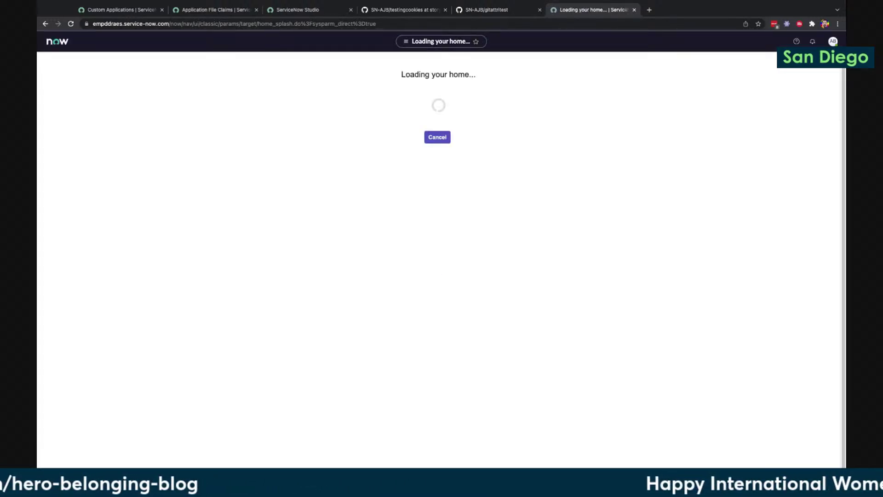
left_click(433, 138)
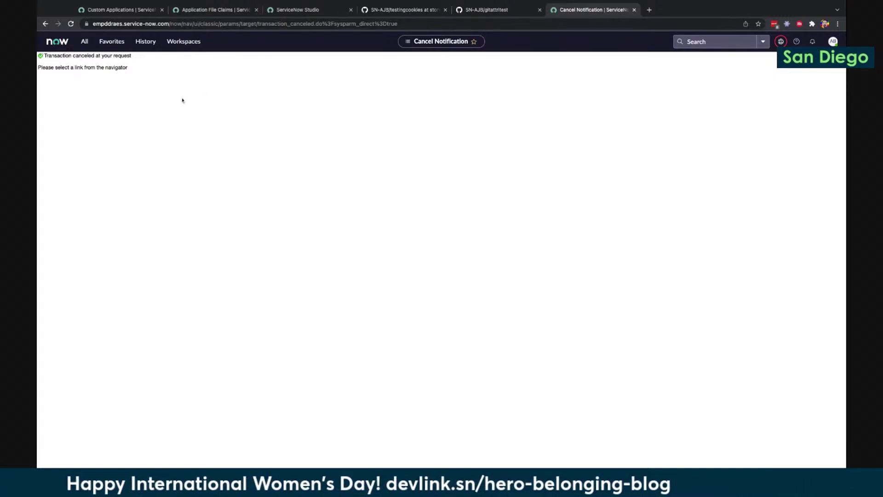
Open the Custom Applications list in the new tab via sys_app.list
left_click(85, 42)
type("sys_")
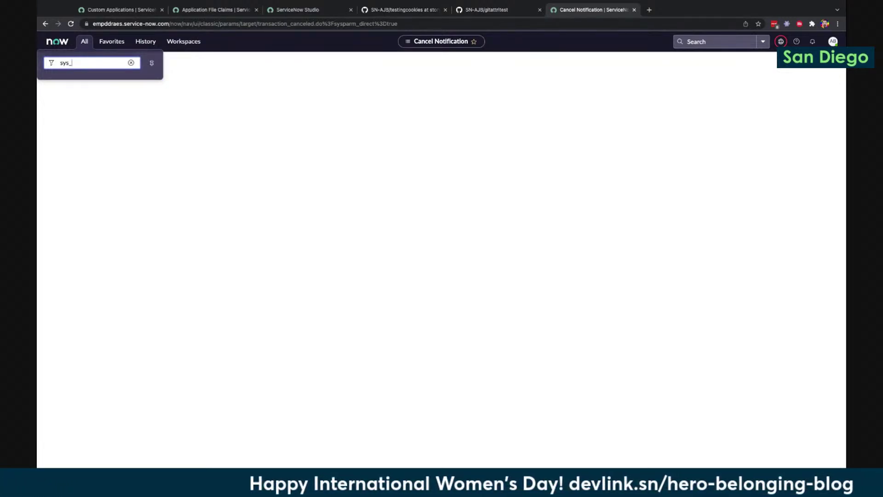
type("app.list")
key("Return")
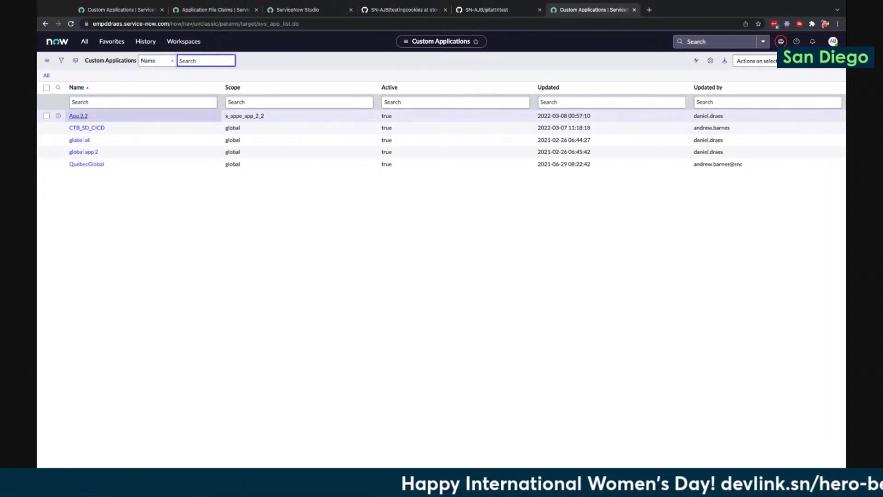
Open App 2.2, zoom in, and scroll to its Related Links and 22 application files
left_click(78, 115)
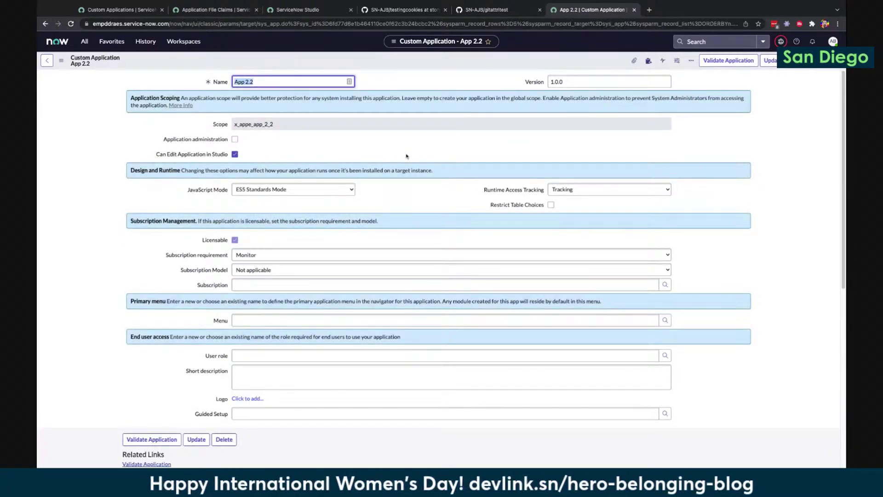
scroll(406, 166, "down", 2)
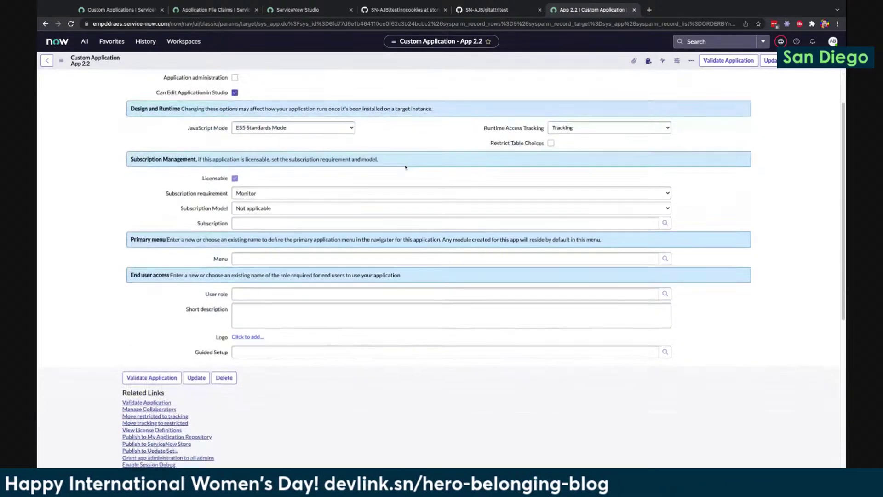
scroll(405, 166, "up", 2)
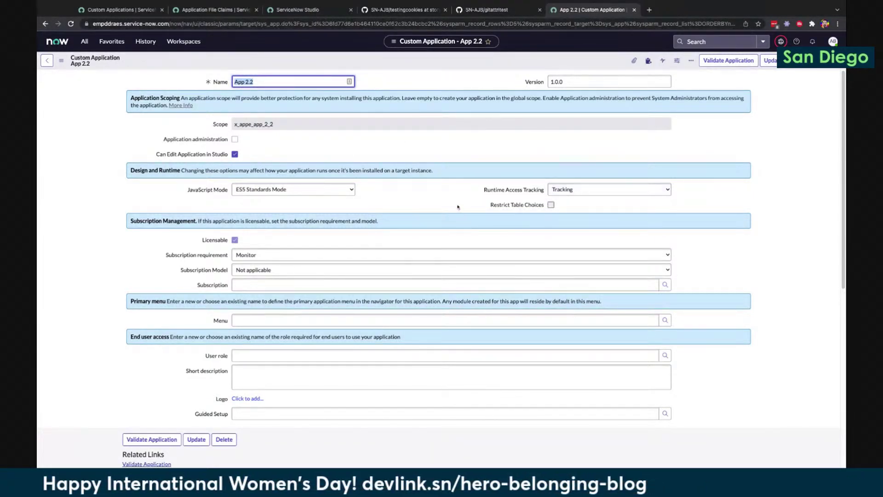
scroll(452, 199, "down", 3)
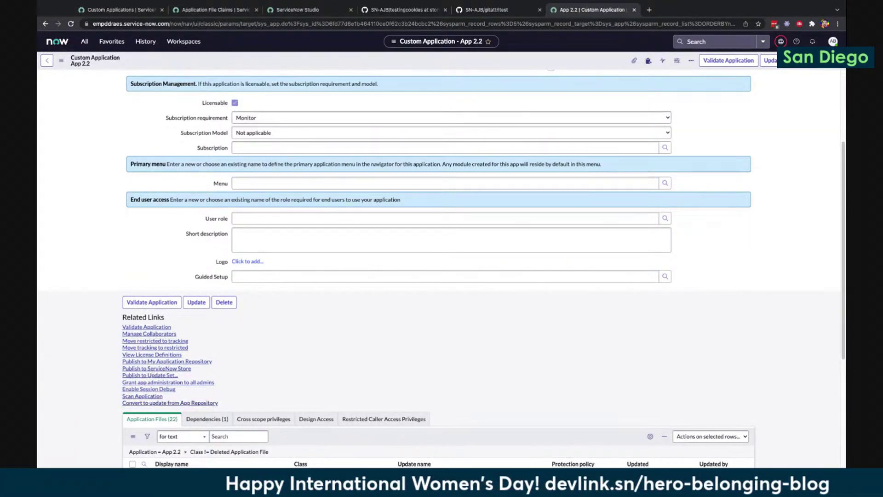
key("ctrl+plus")
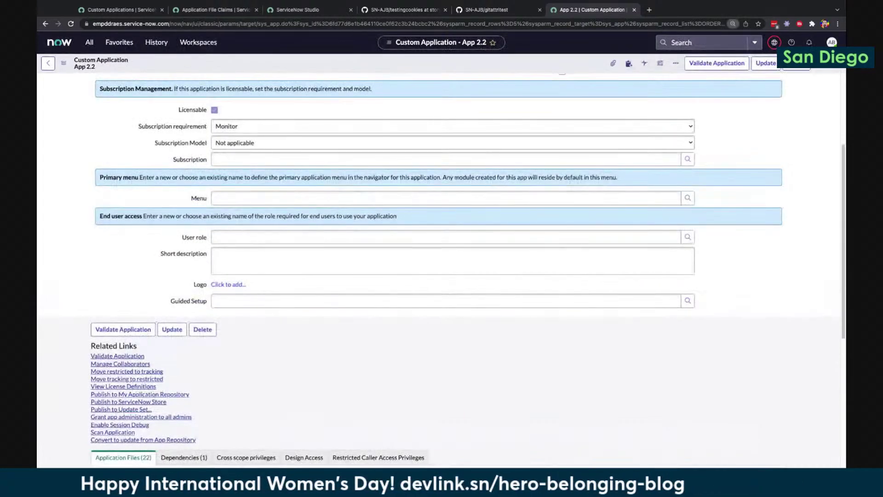
key("ctrl+plus")
scroll(214, 383, "down", 4)
scroll(213, 383, "down", 1)
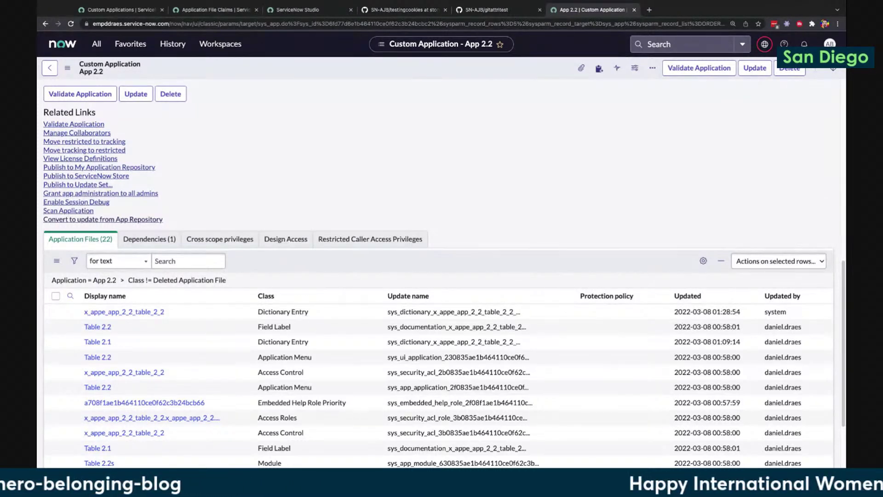
Convert App 2.2 to update from the App Repository and go to My Company Applications
left_click(102, 219)
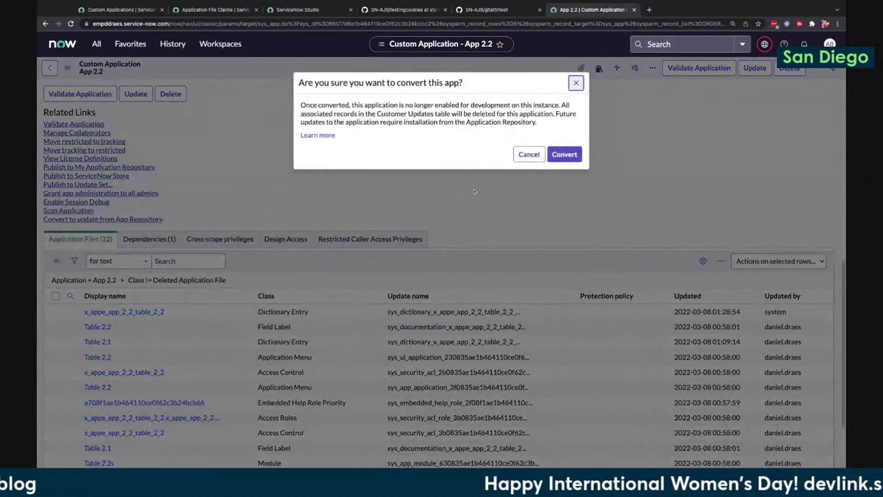
left_click(564, 155)
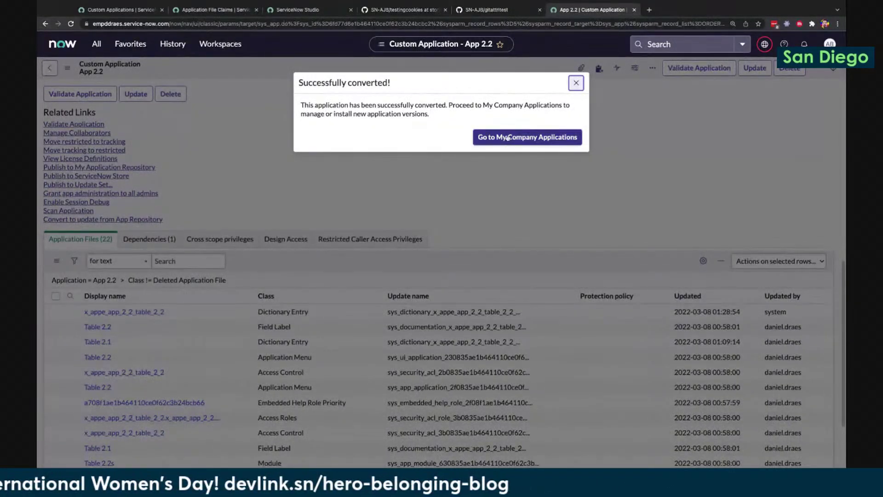
left_click(516, 138)
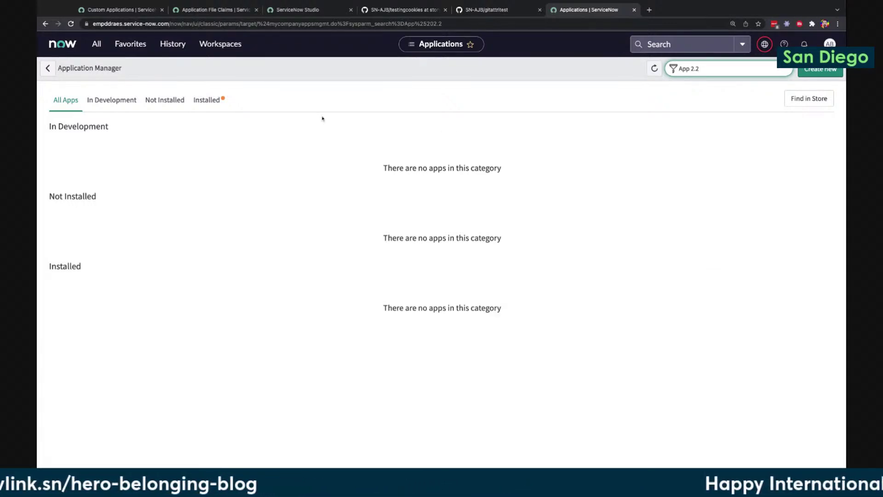
Show only installed applications and try navigating to sys_store.app.list
left_click(213, 101)
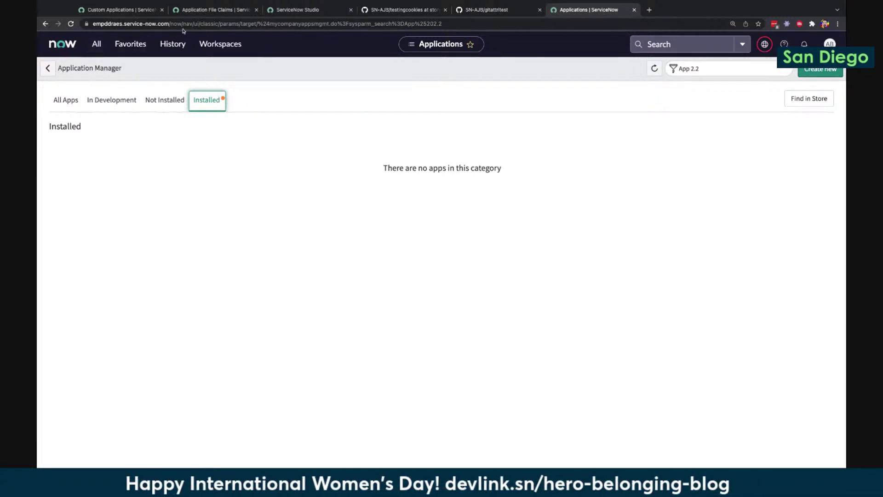
left_click(96, 44)
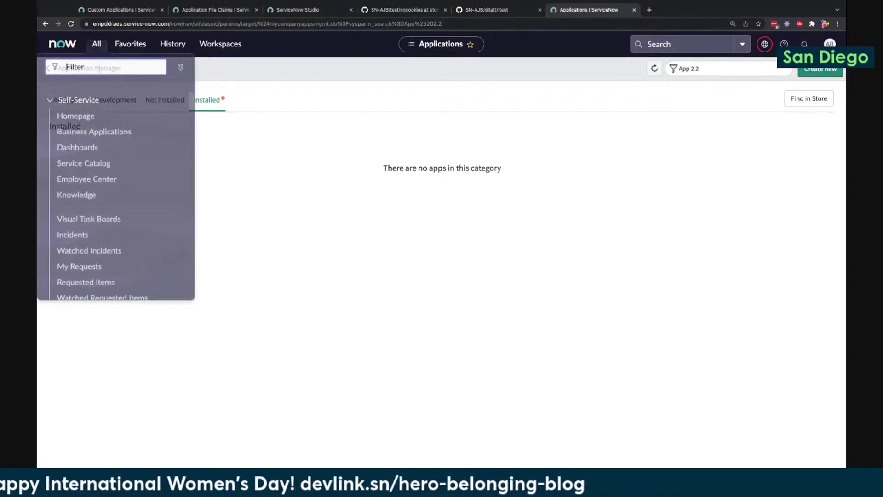
type("sys_store.app.list")
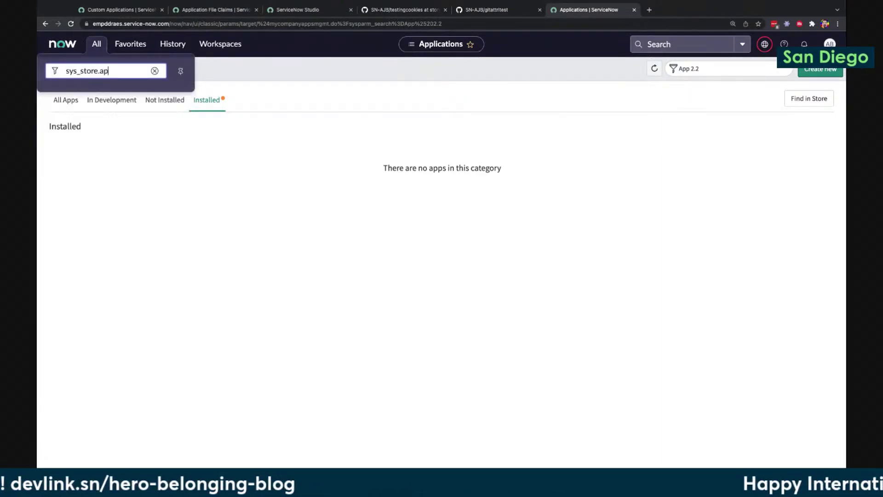
key("Return")
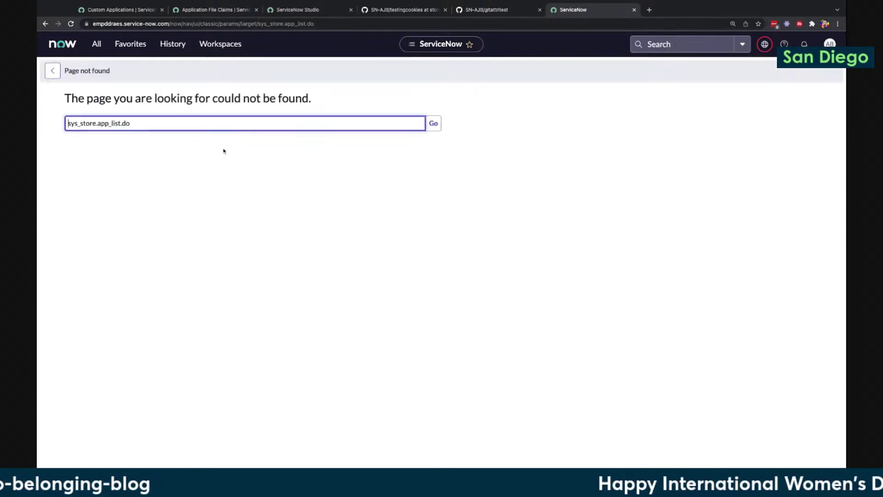
Load the Store Applications list by entering sys_store_app_list in the navigator
left_click(97, 44)
left_click(103, 72)
type("sys_store_app_list")
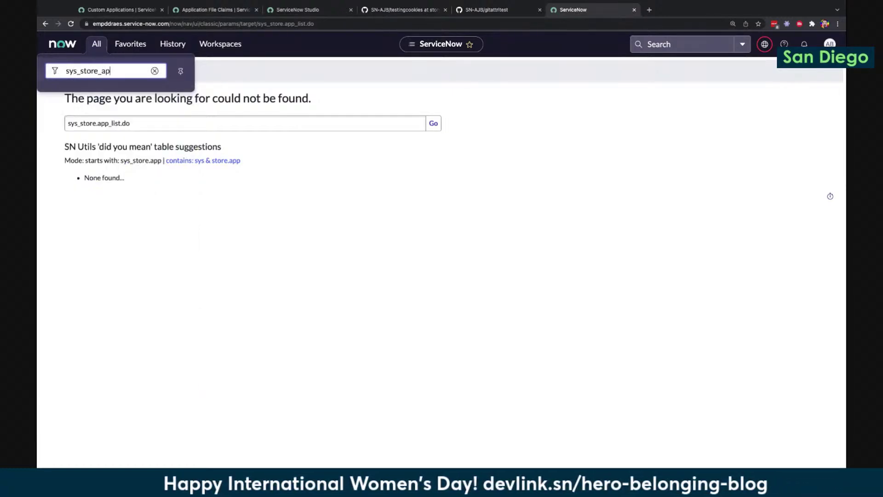
key("Return")
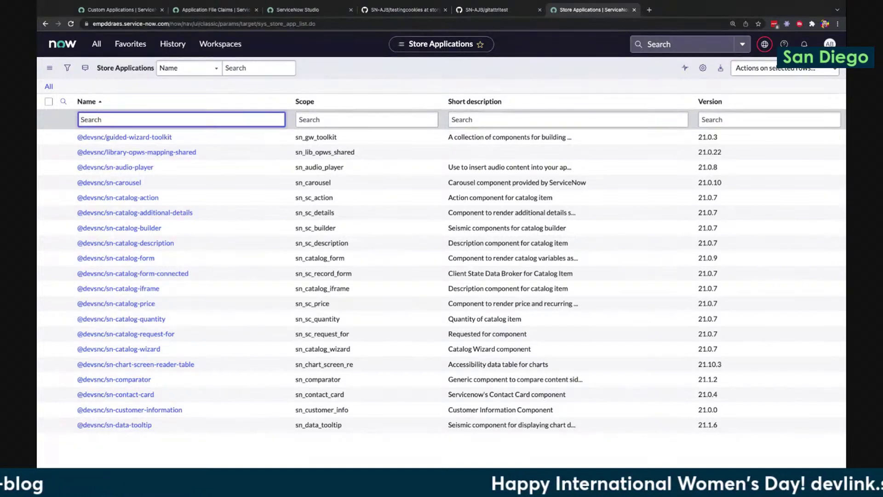
Filter store applications by name *2.2 and open the App 2.2 record
type("*2.2")
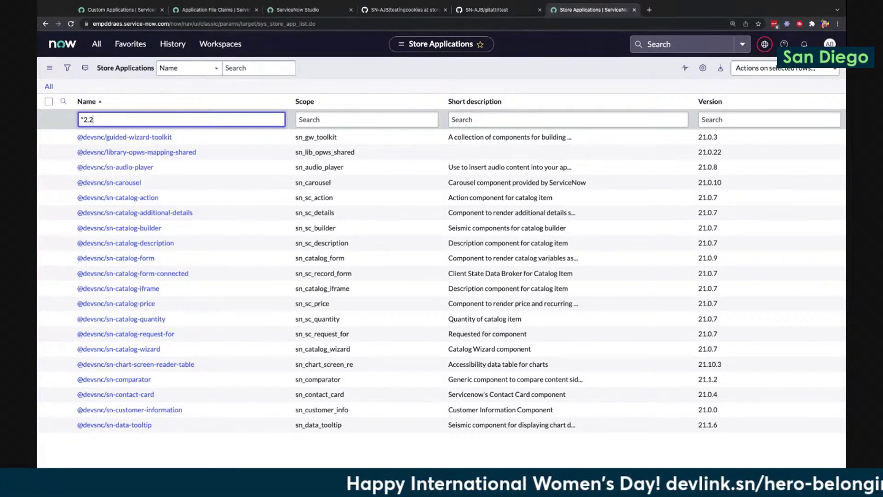
key("Return")
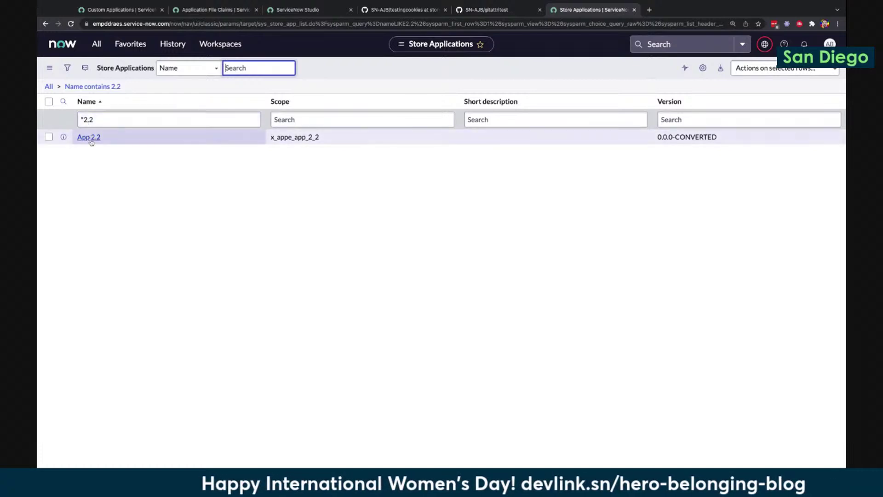
left_click(90, 139)
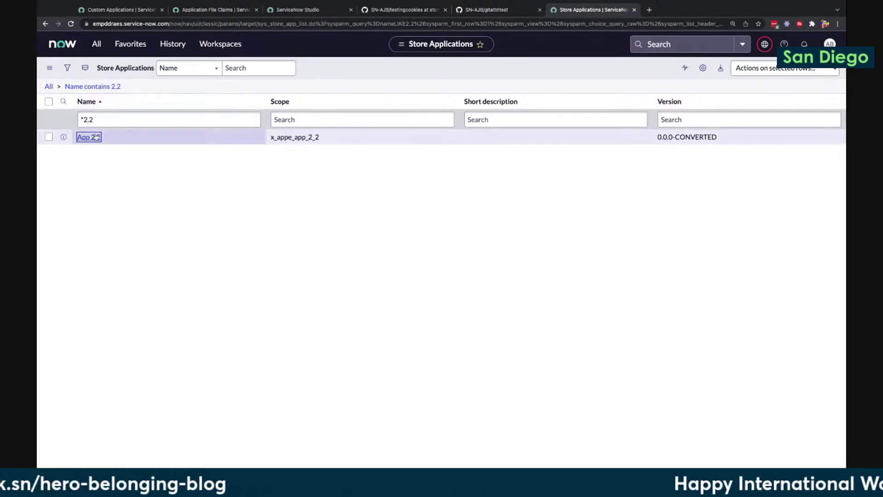
key("Return")
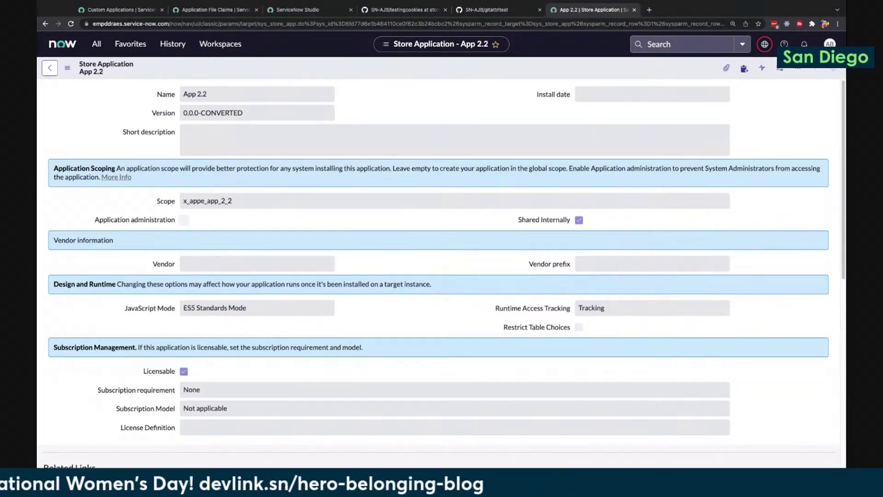
From the Custom Applications tab, launch Flow Designer by filtering the navigator for 'flow des'
left_click(130, 10)
left_click(105, 45)
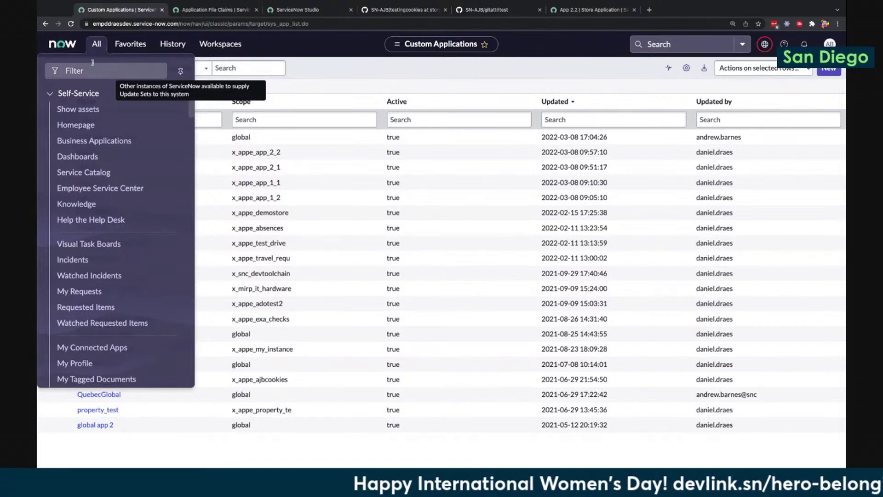
left_click(115, 76)
type("flow des")
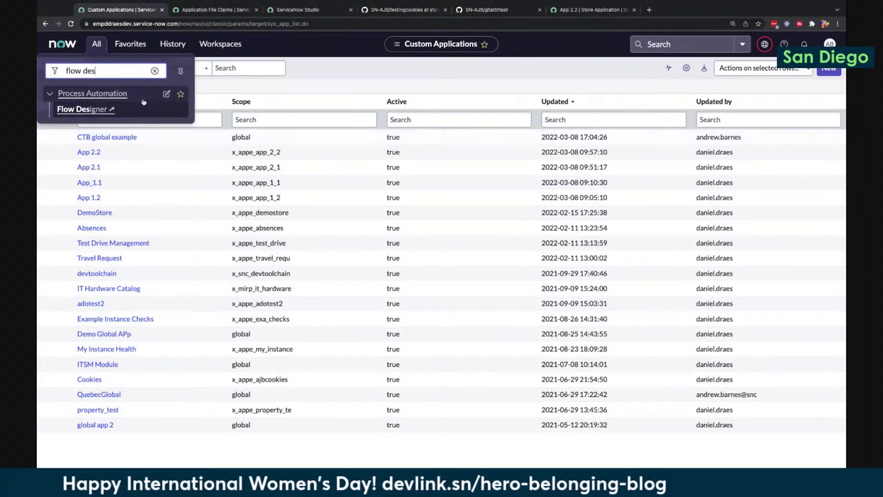
left_click(138, 113)
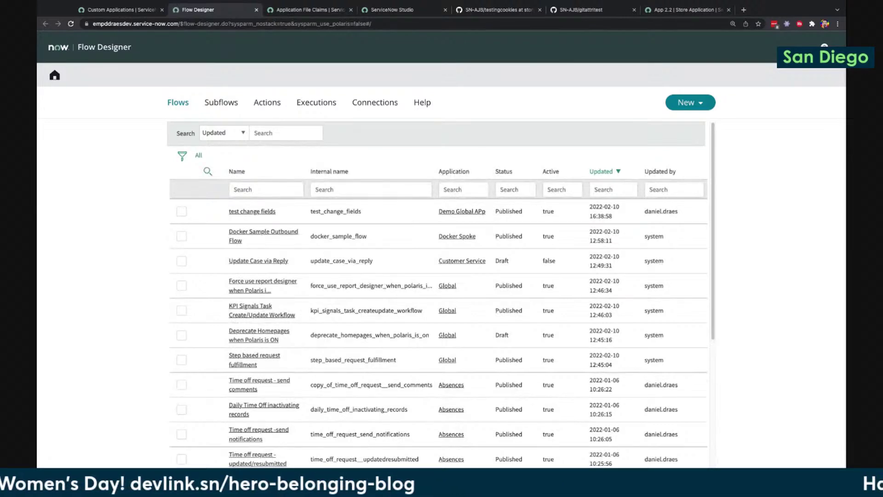
Show the Subflows list in Flow Designer, then return to the ServiceNow Studio tab
left_click(230, 104)
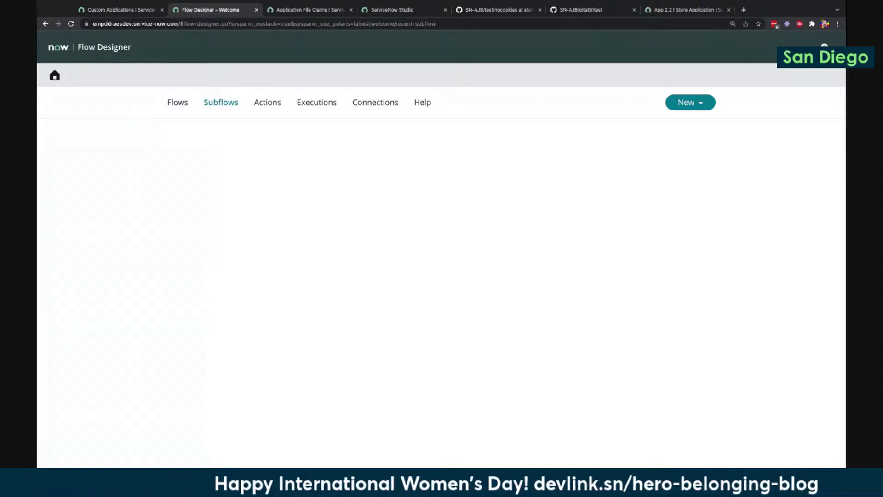
left_click(399, 9)
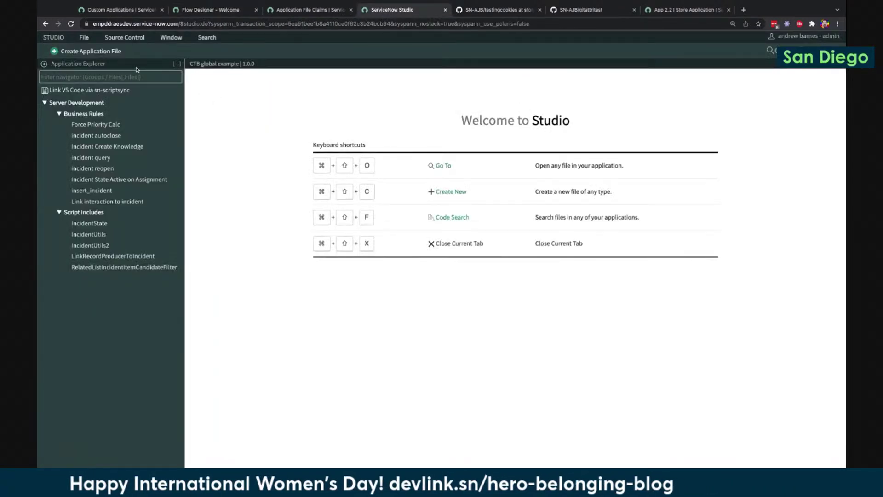
left_click(87, 37)
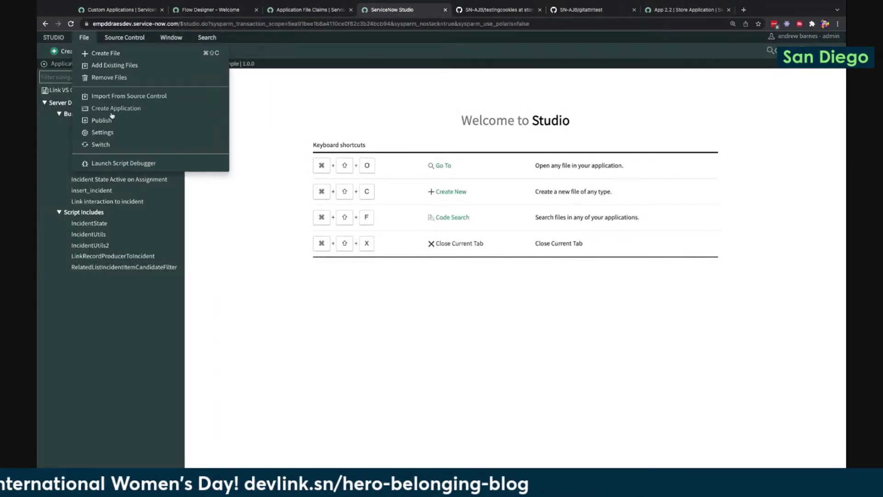
left_click(102, 144)
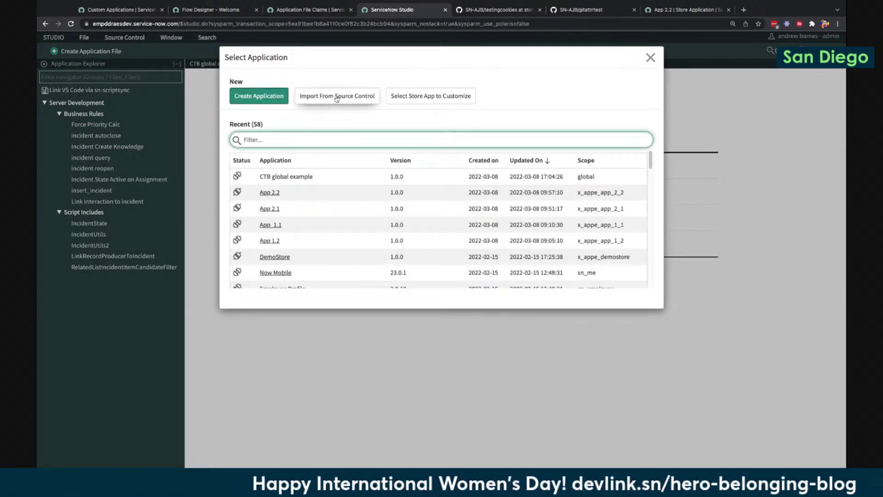
left_click(336, 99)
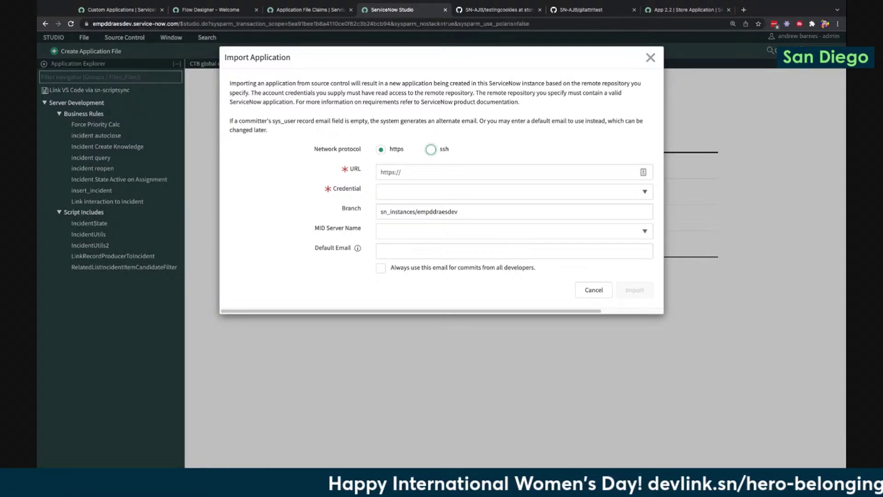
left_click(650, 57)
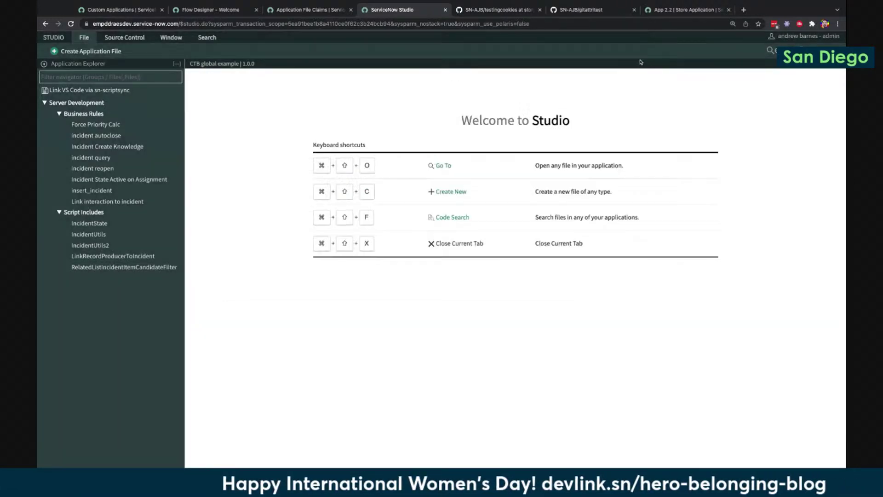
Return to the Flow Designer tab showing the Subflows list
left_click(211, 10)
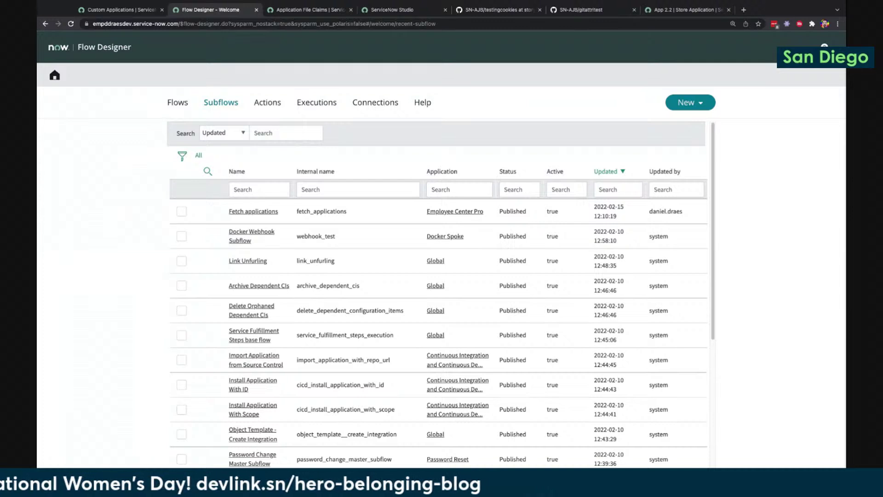
Filter the subflows to the CICD Spoke application and names matching '*control'
right_click(487, 367)
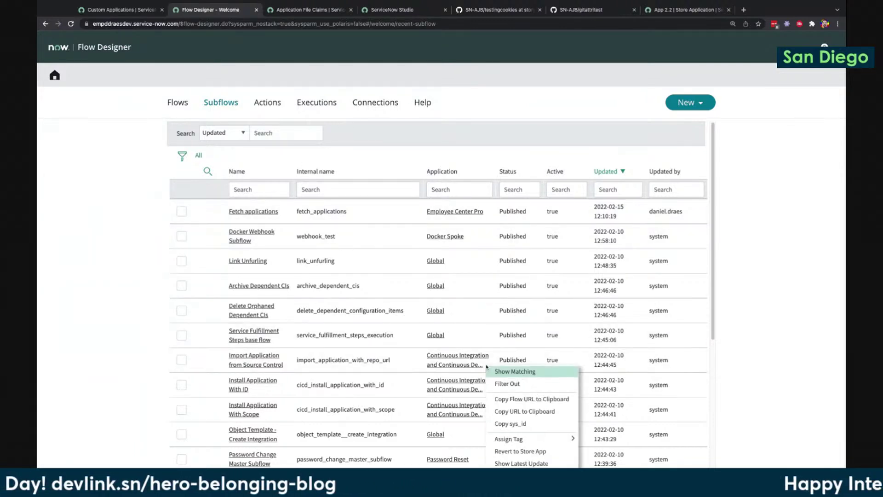
left_click(497, 372)
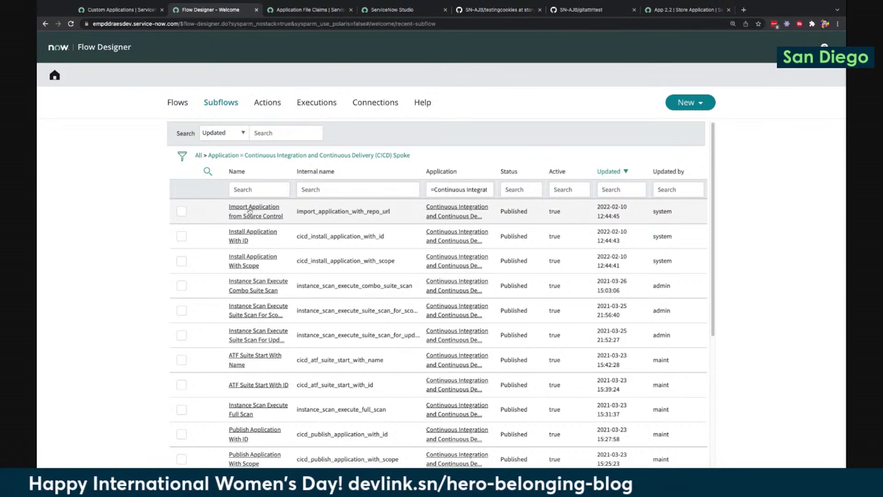
left_click(249, 189)
type("*control")
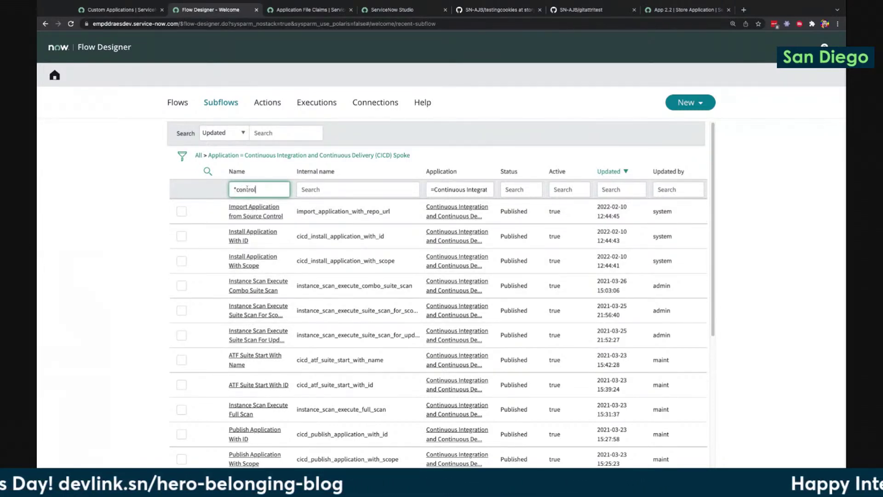
key("Return")
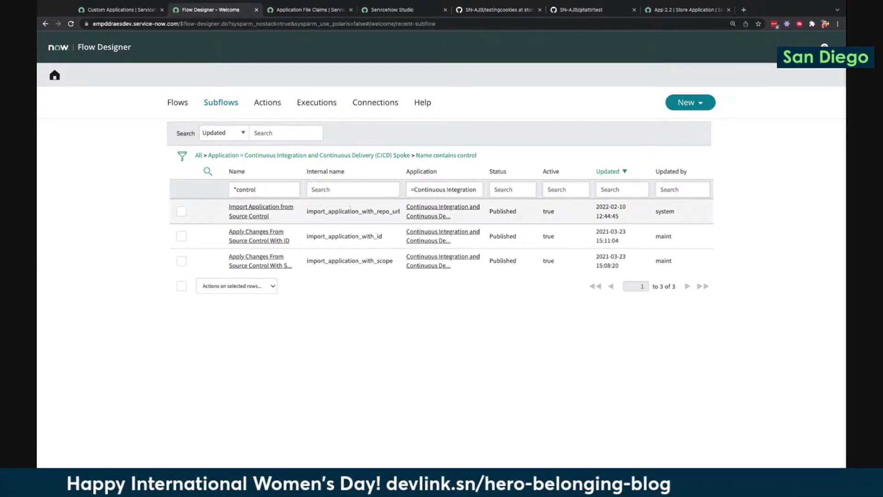
Open Import Application from Source Control, collapse its Inputs and Outputs, and start a test run
left_click(252, 210)
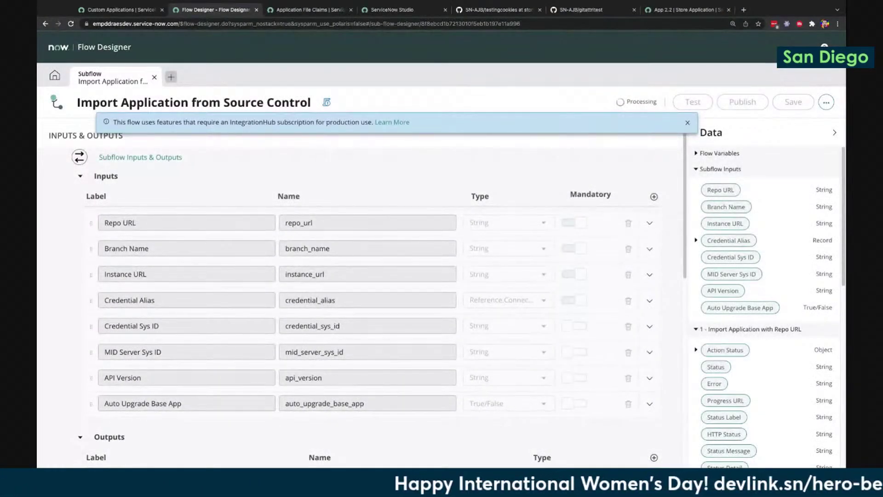
left_click(689, 122)
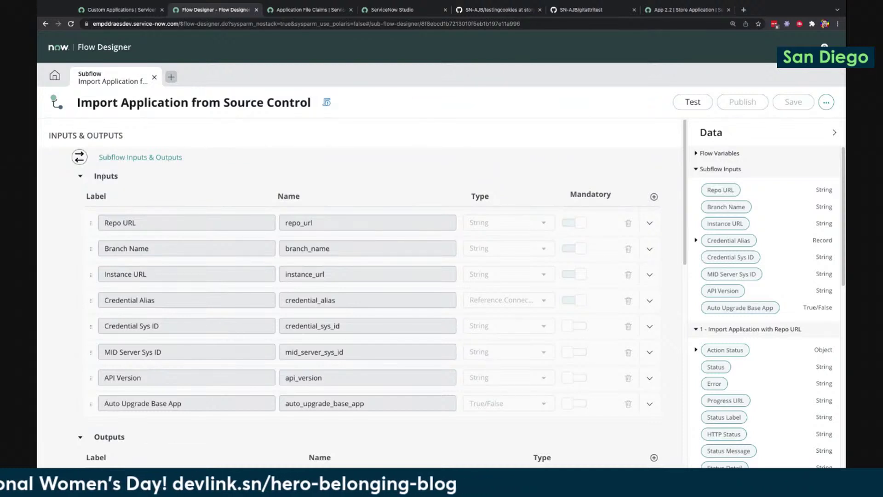
left_click(82, 178)
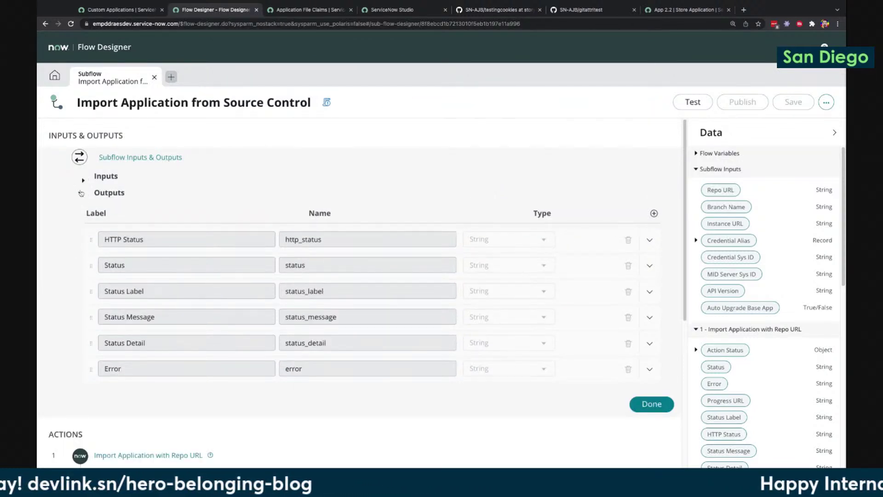
left_click(81, 193)
scroll(248, 350, "down", 2)
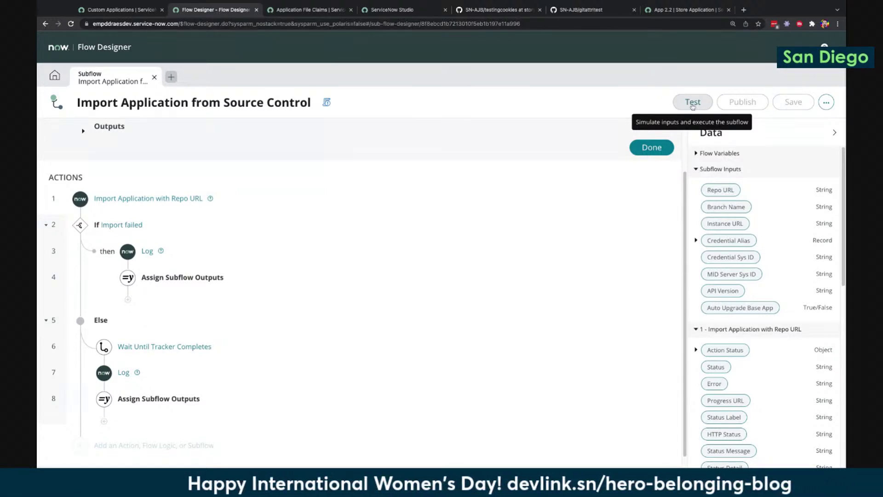
left_click(693, 103)
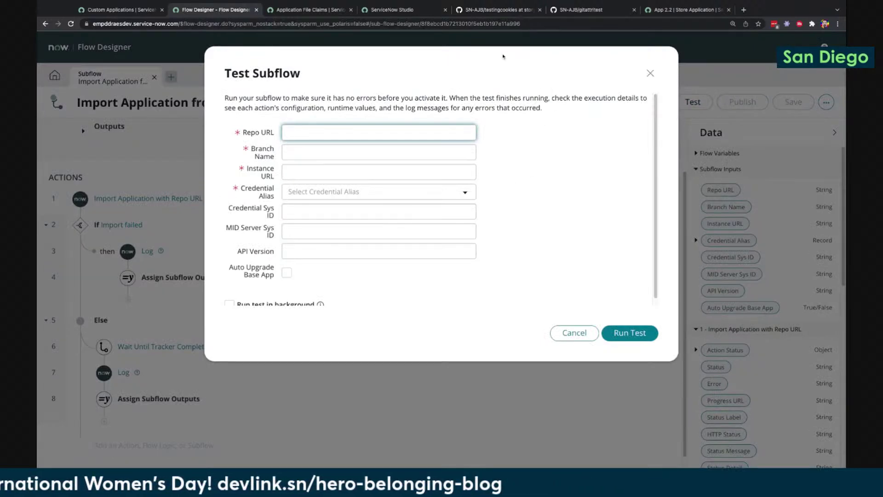
Enter the gitattritest GitHub clone URL as Repo URL and 'master' as Branch Name
left_click(579, 10)
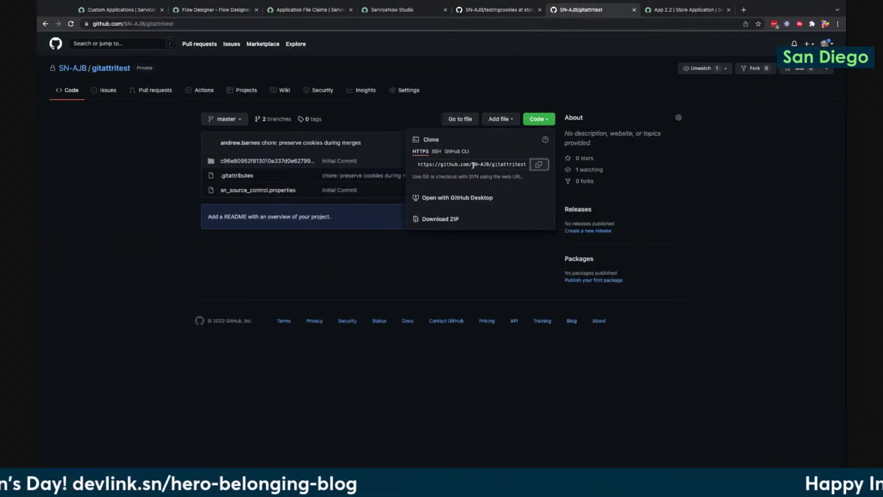
left_click(539, 164)
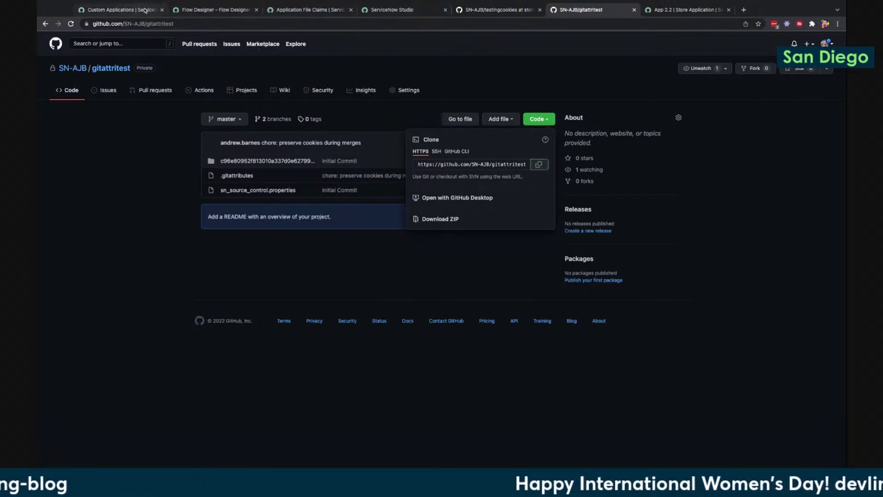
left_click(216, 10)
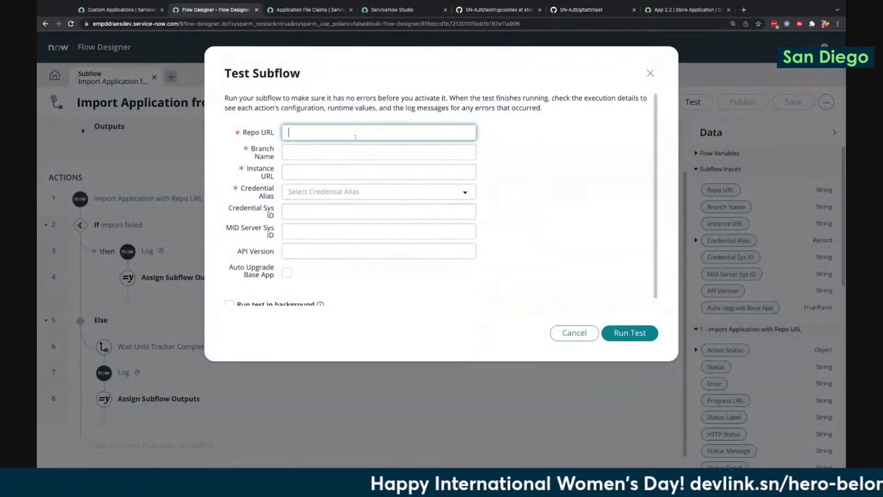
key("ctrl+v")
key("Tab")
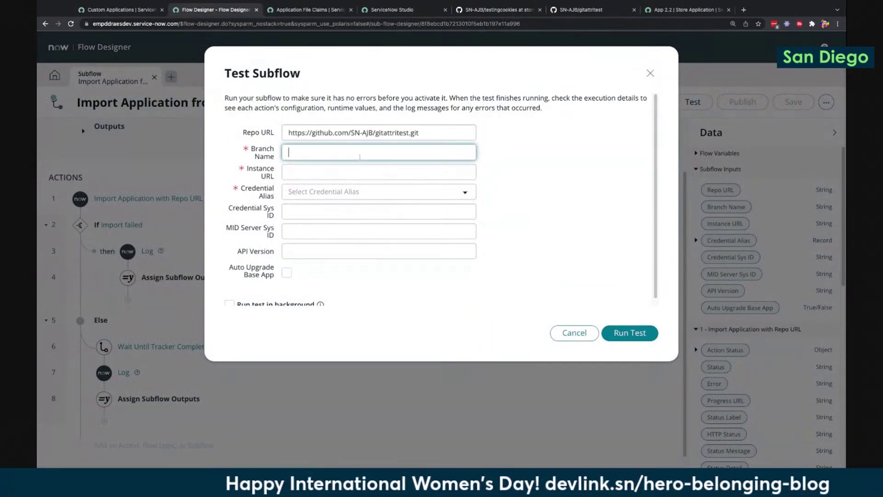
left_click(585, 10)
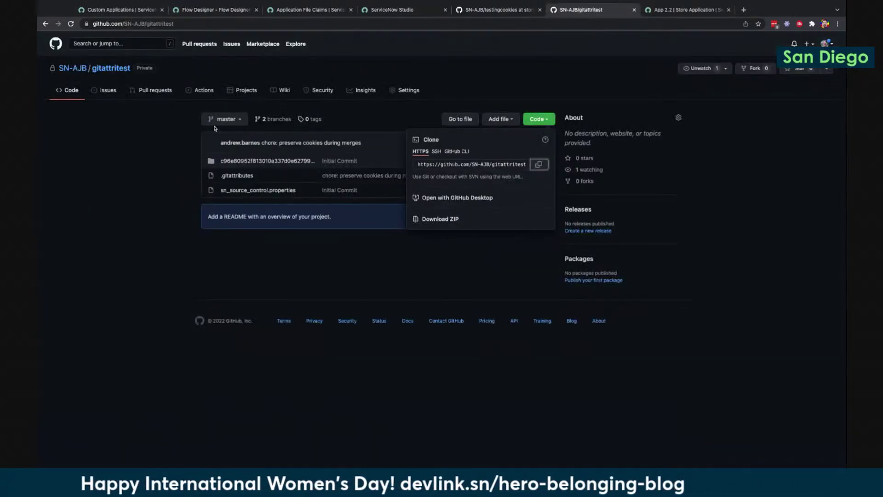
left_click(215, 9)
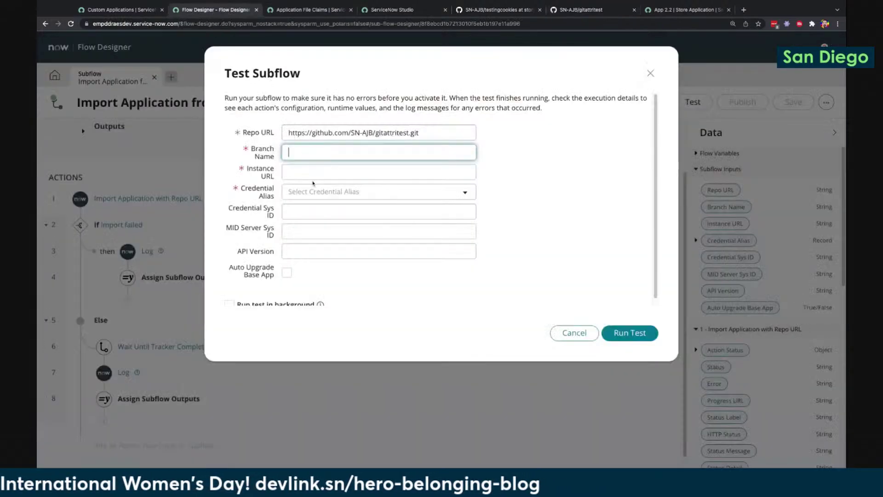
type("master")
key("Tab")
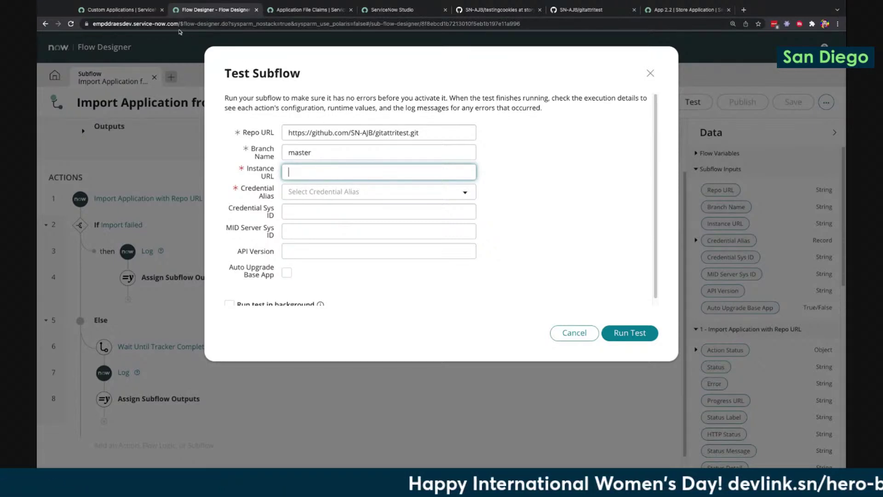
Copy the instance base URL from the address bar into Instance URL, ending with '/'
left_click(131, 24)
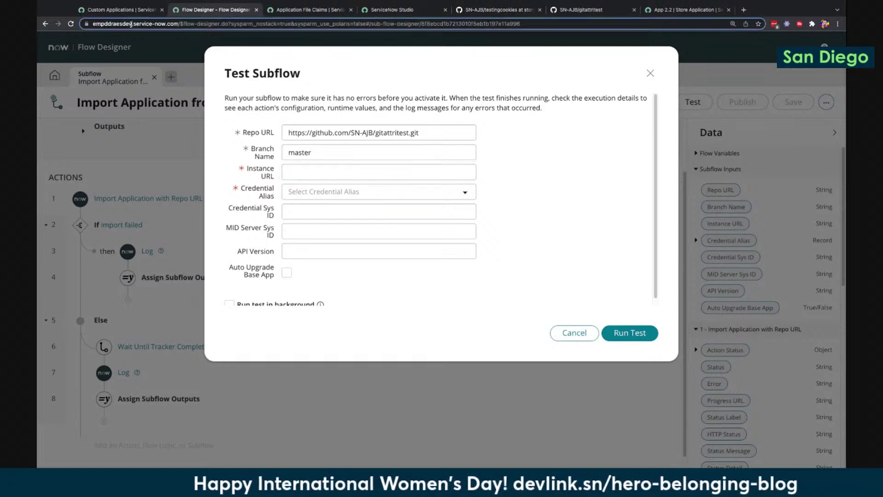
left_click(179, 24)
left_click_drag(196, 24, 80, 24)
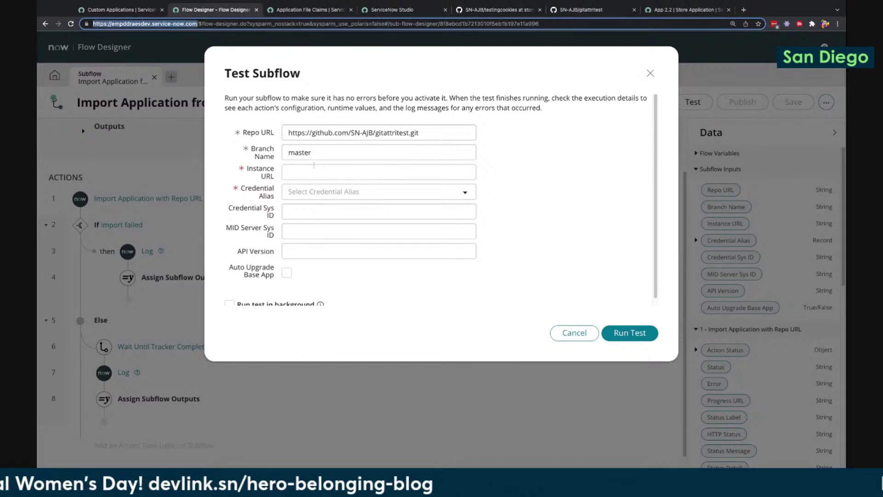
left_click(314, 172)
key("ctrl+v")
type("/")
Choose Pipeline_Admin as Credential Alias and paste the credential's sys ID
left_click(333, 192)
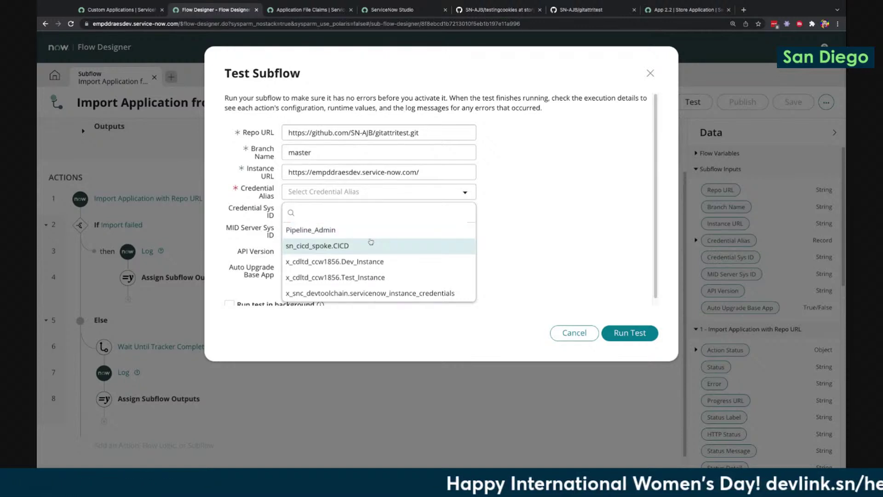
left_click(347, 230)
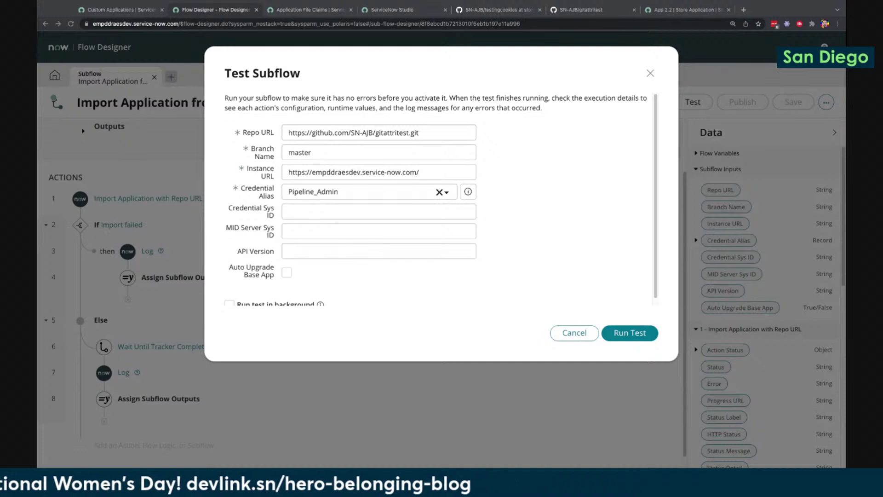
left_click(382, 211)
key("ctrl+v")
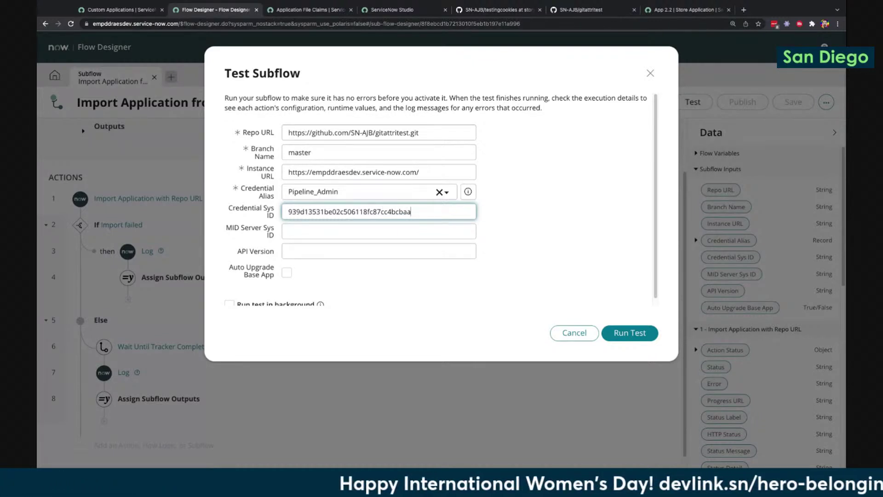
left_click_drag(390, 132, 302, 132)
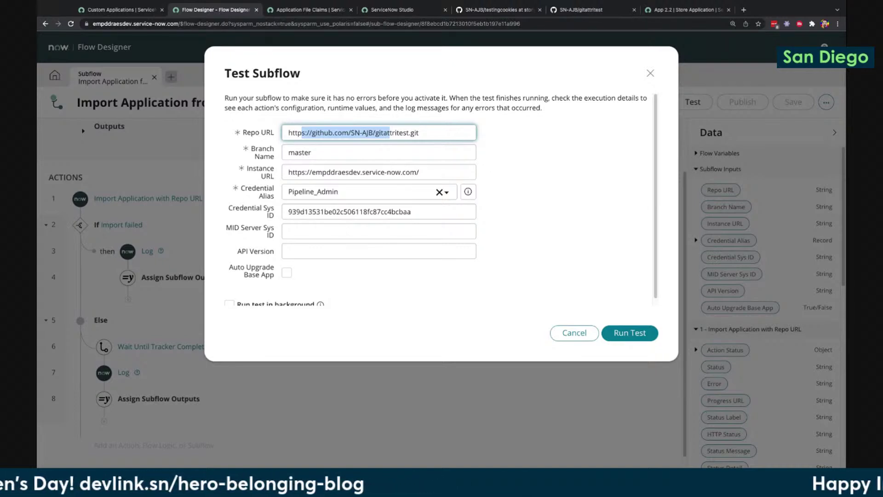
left_click(349, 125)
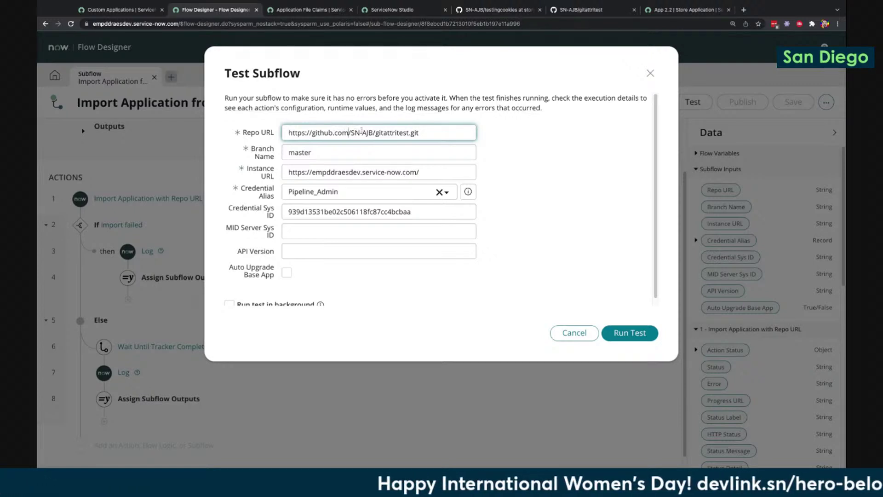
triple_click(423, 133)
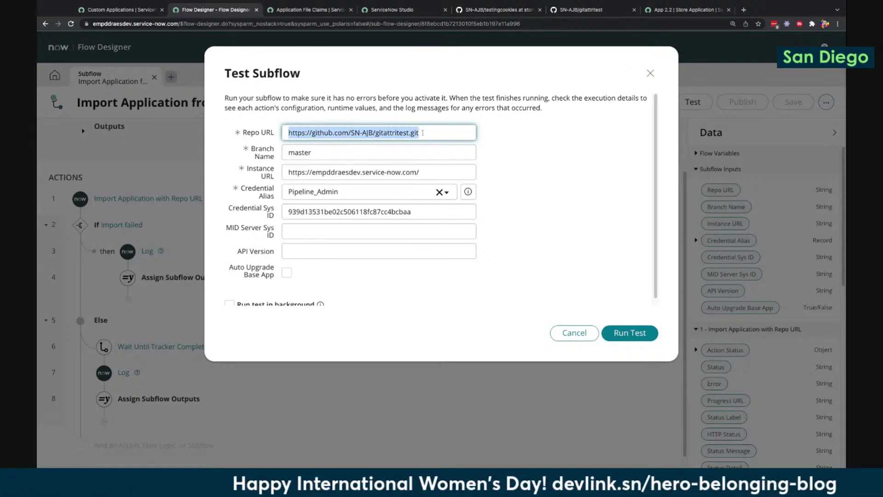
left_click(398, 212)
double_click(398, 212)
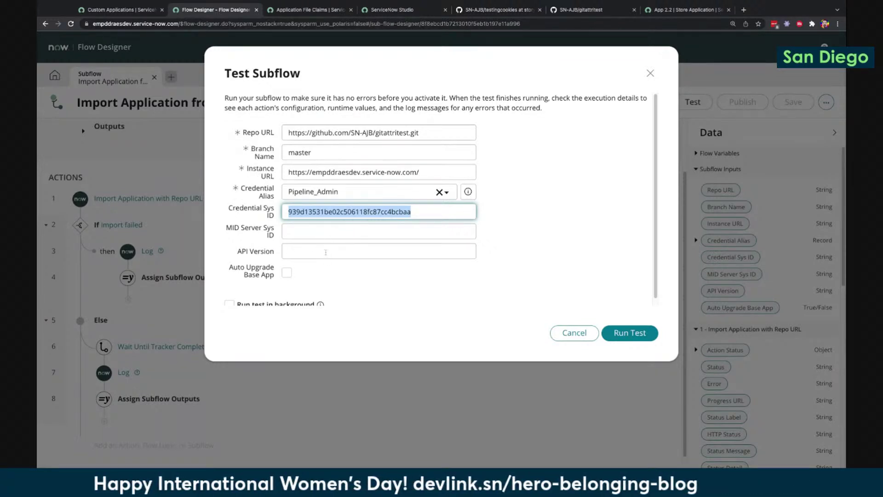
scroll(325, 252, "down", 1)
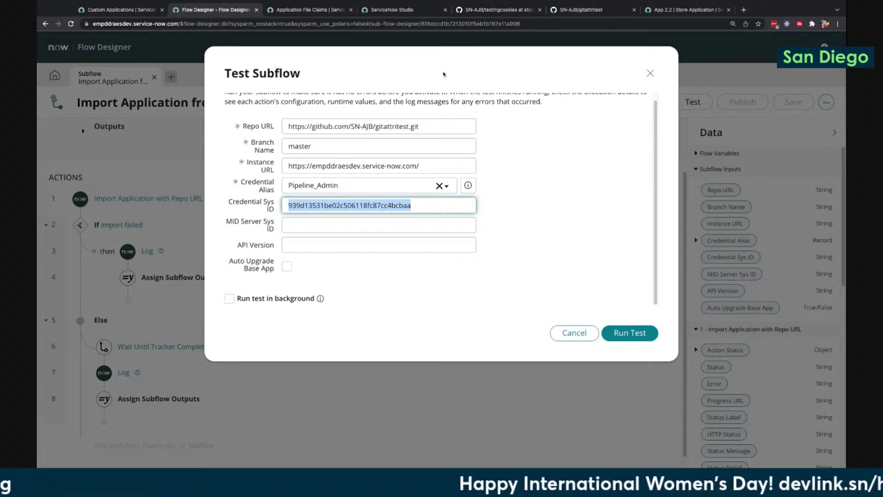
left_click(128, 13)
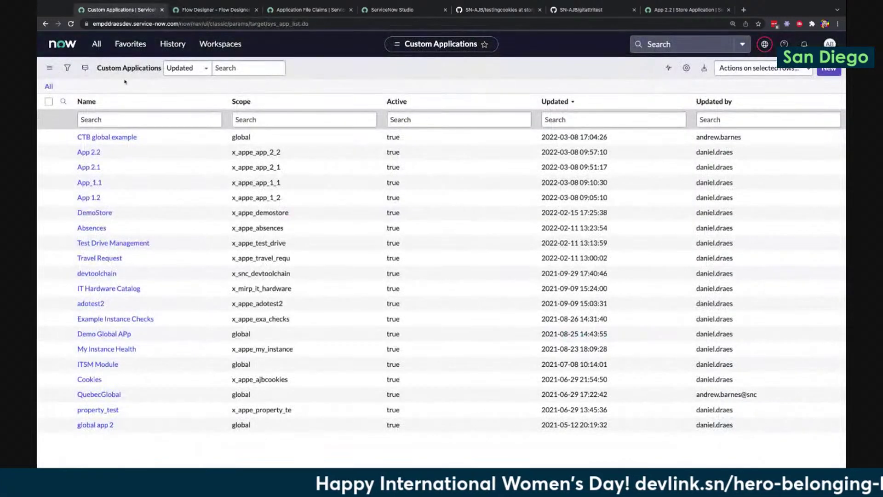
left_click(92, 44)
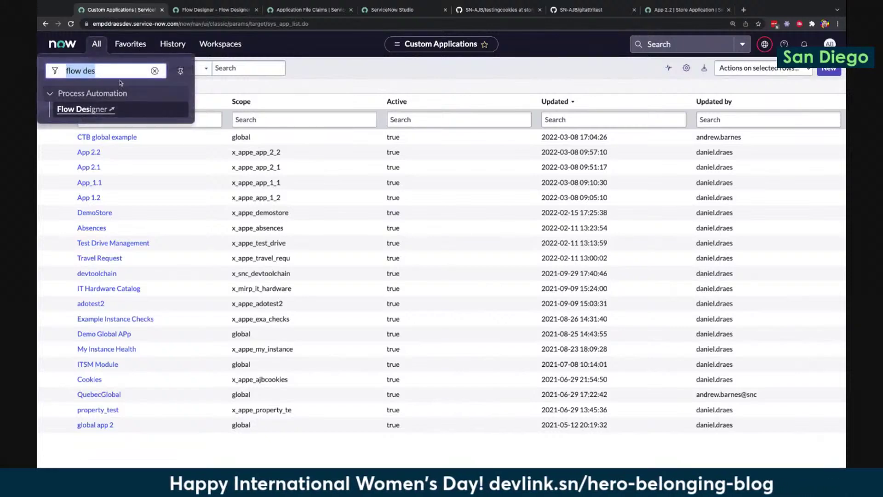
type("sys_app.list")
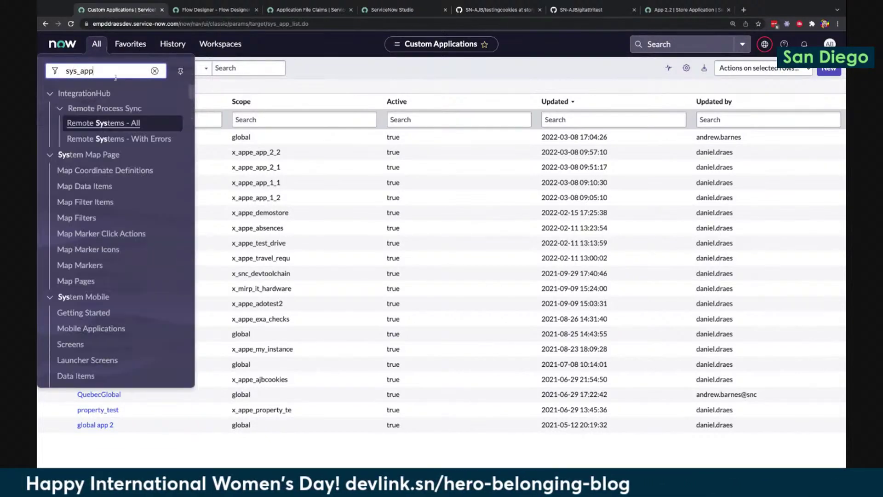
key("Return")
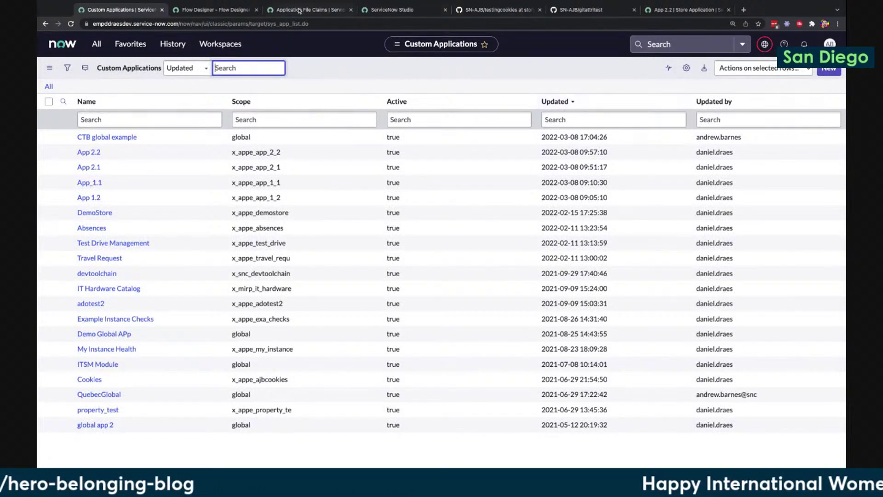
left_click(237, 10)
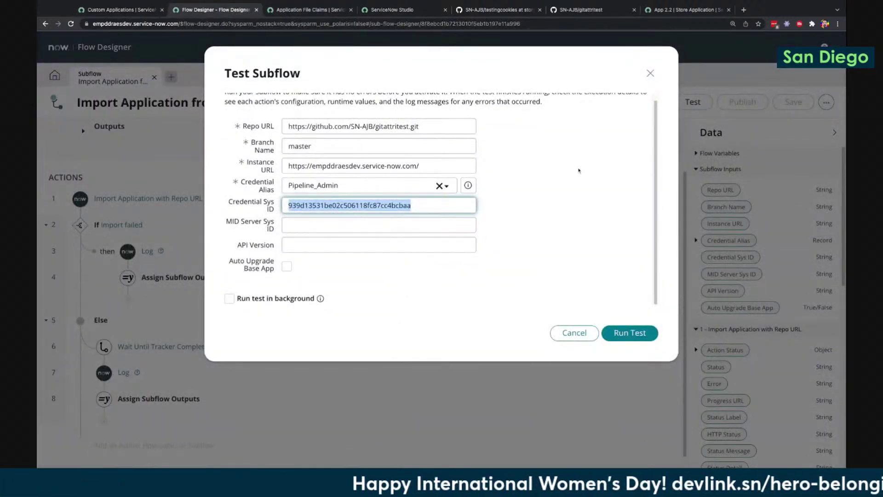
left_click(617, 330)
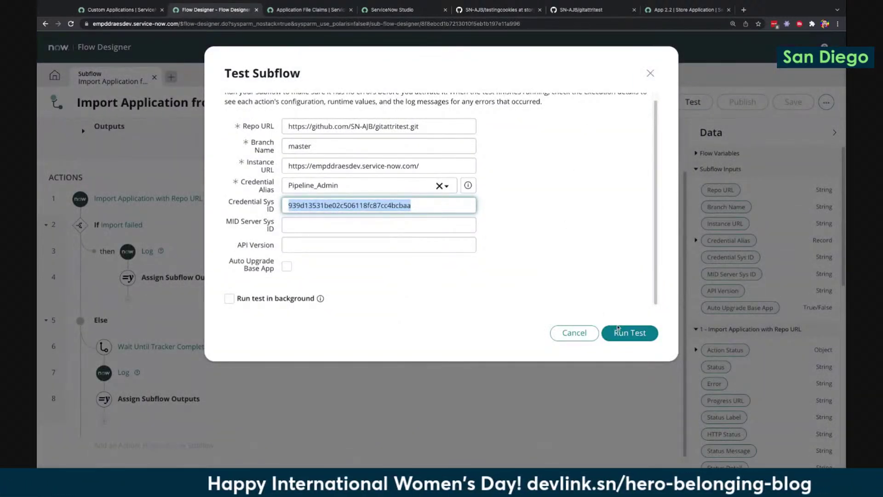
Run the test, inspect the If Import failed step details, then go to Custom Applications
left_click(617, 329)
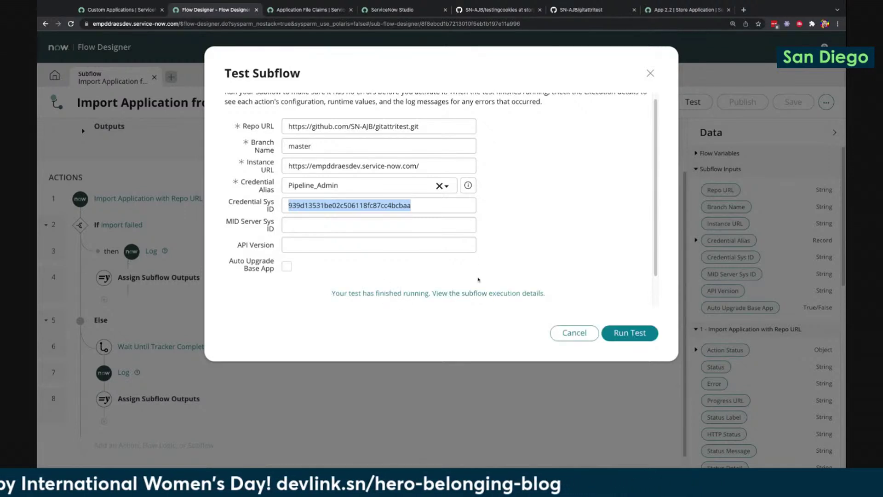
left_click(475, 293)
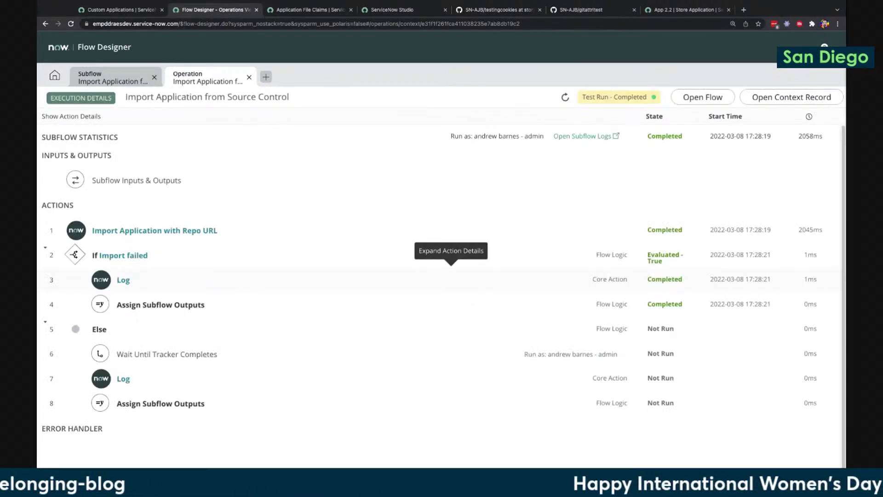
left_click(394, 267)
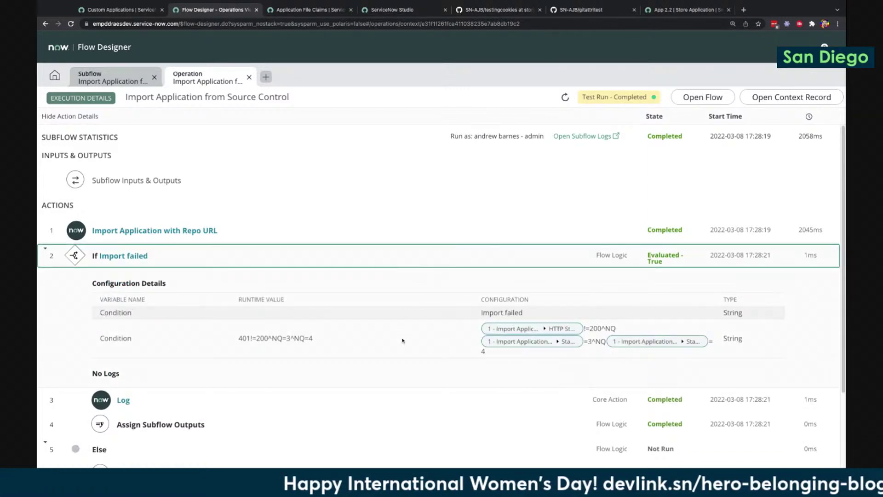
scroll(404, 344, "down", 1)
scroll(404, 344, "down", 3)
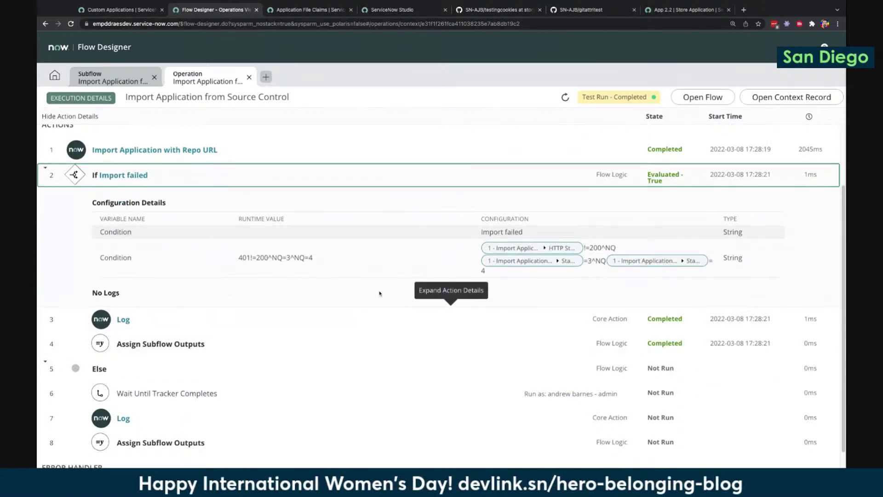
scroll(394, 289, "up", 3)
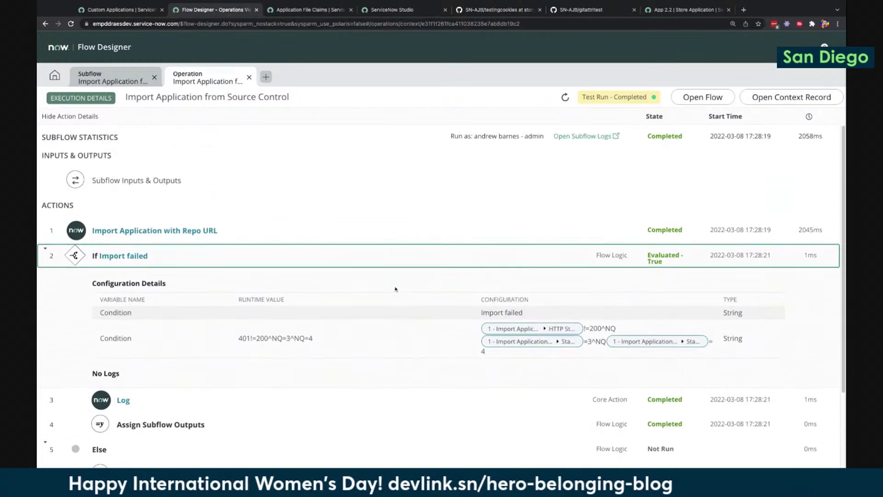
left_click(129, 11)
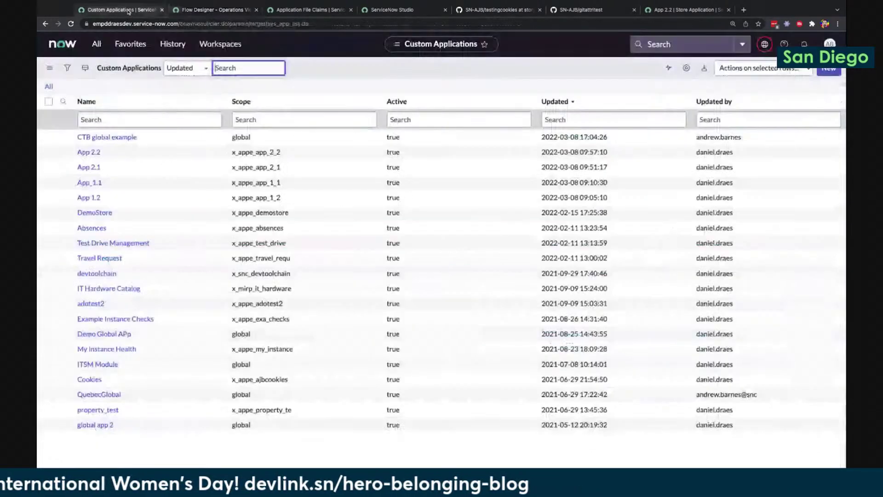
Copy the sys_id of the sn-ajb record from the Credentials list
left_click(101, 47)
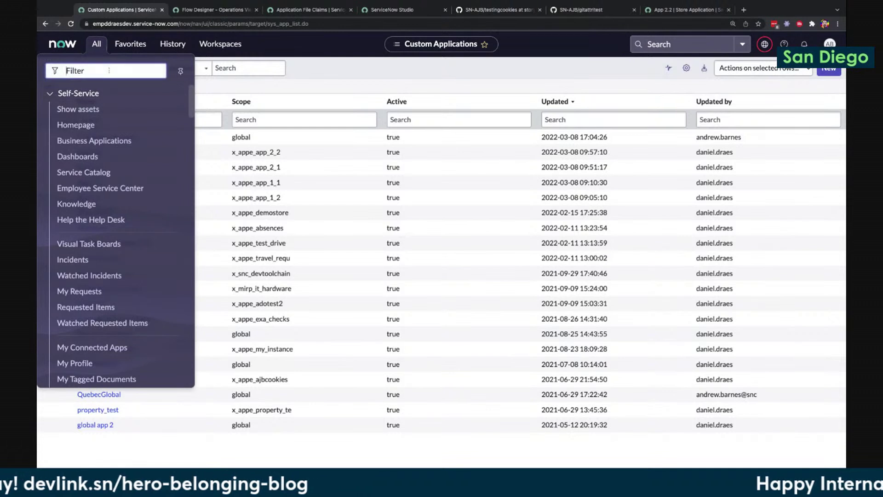
type("cred")
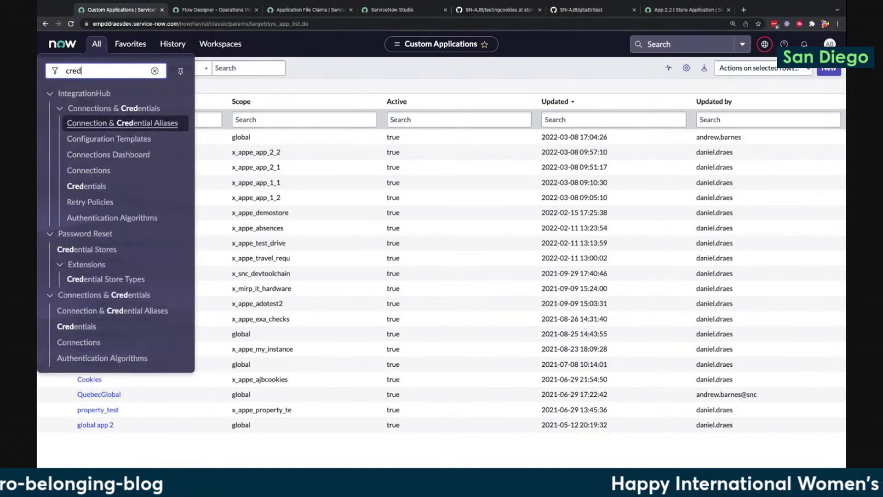
left_click(112, 331)
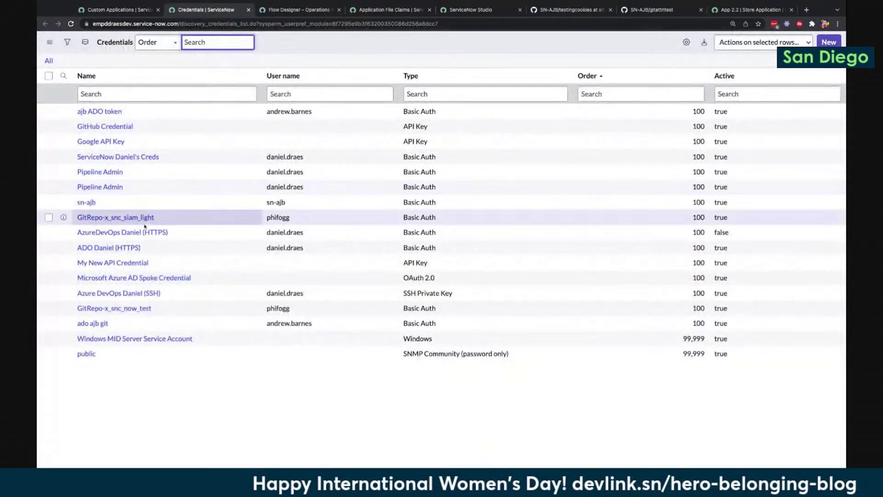
right_click(144, 202)
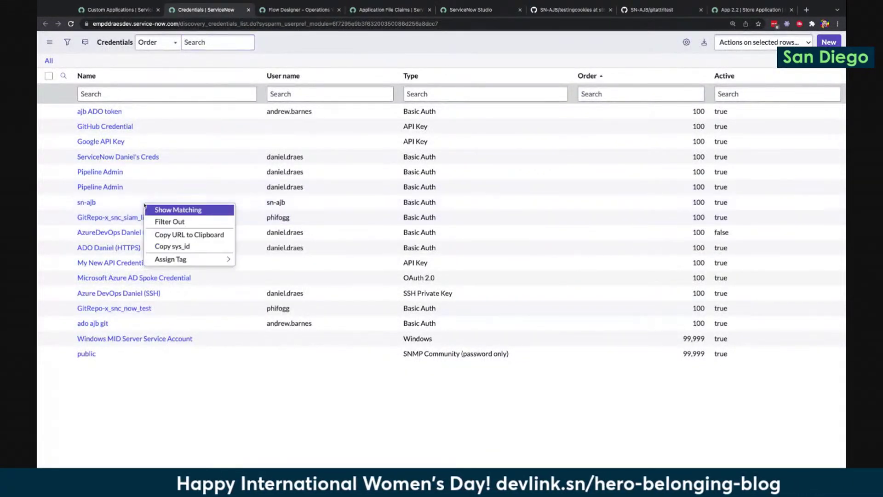
left_click(176, 247)
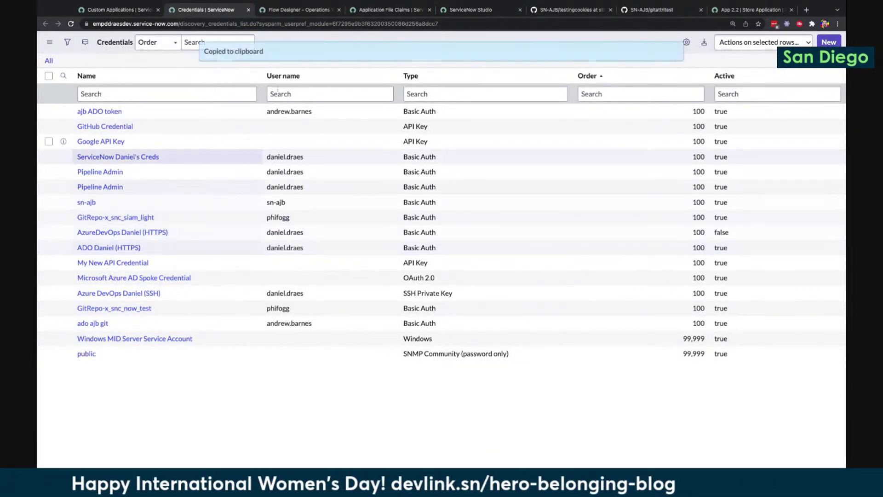
Paste the sys_id into Credential Sys ID and choose sn_cicd_spoke.CICD as Credential Alias
left_click(298, 10)
left_click(113, 77)
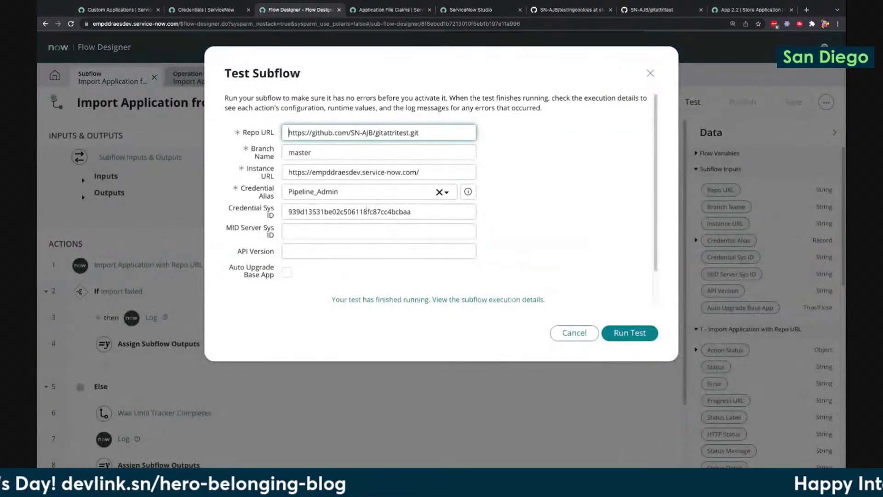
double_click(361, 212)
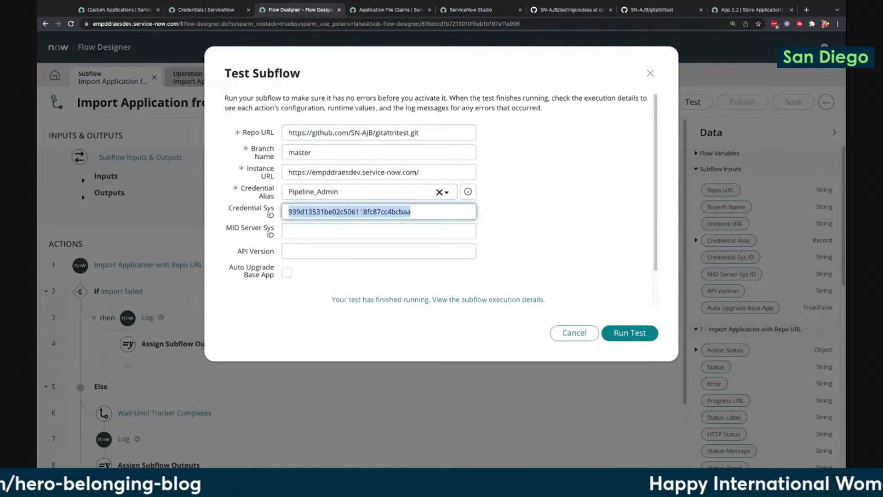
key("End")
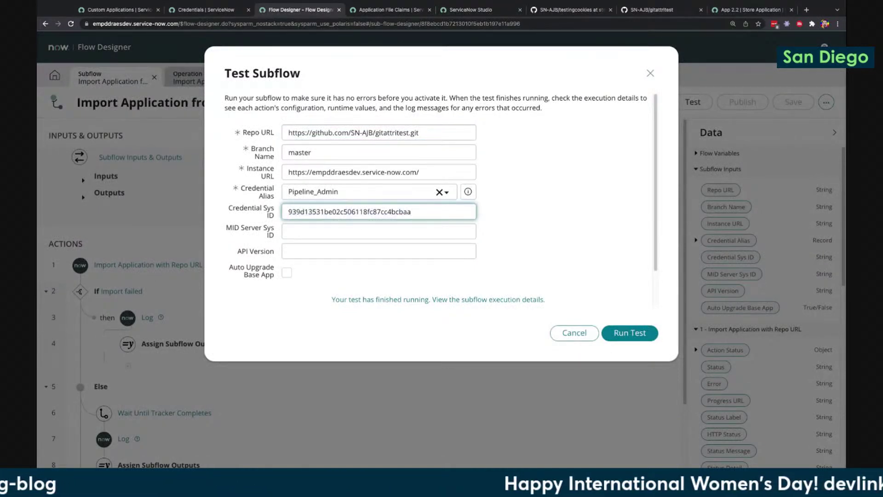
left_click(447, 192)
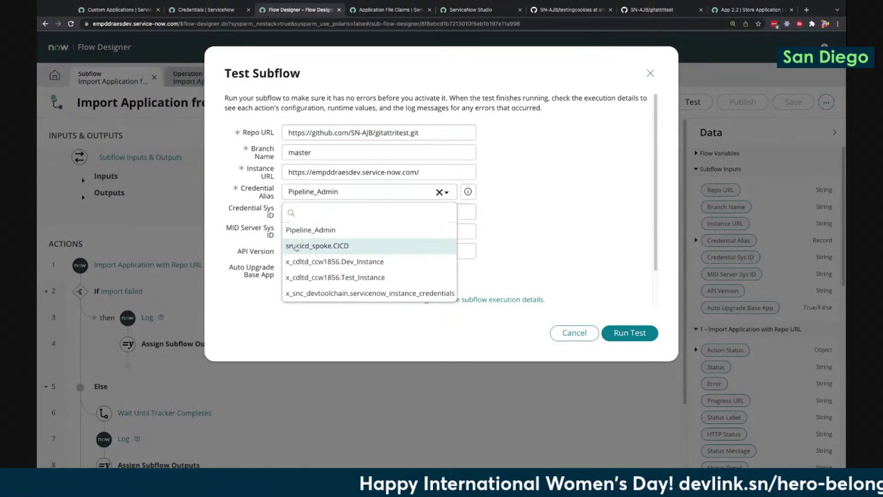
left_click(294, 246)
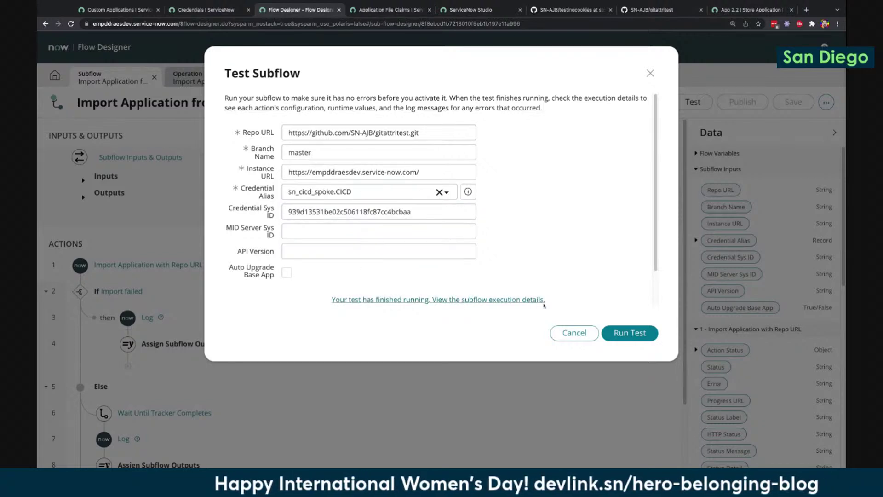
Rerun the test with the CICD alias and check If Import failed shows a 401 status
left_click(638, 333)
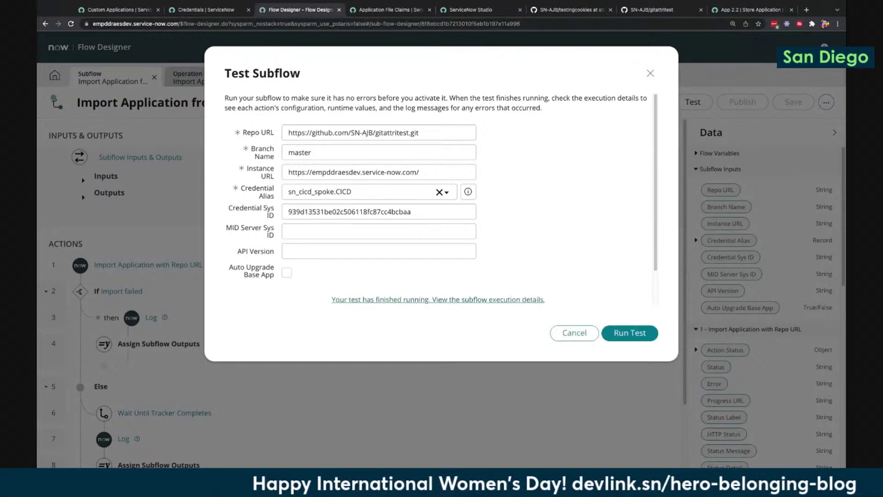
left_click(450, 299)
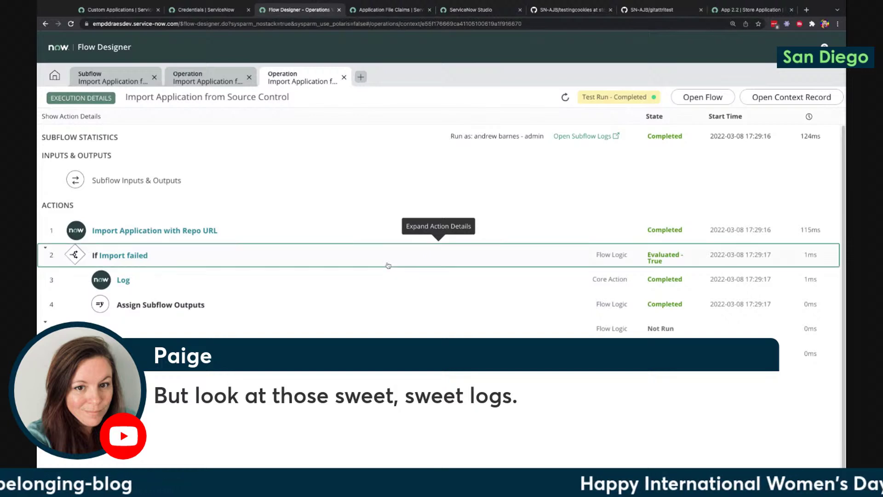
left_click(388, 265)
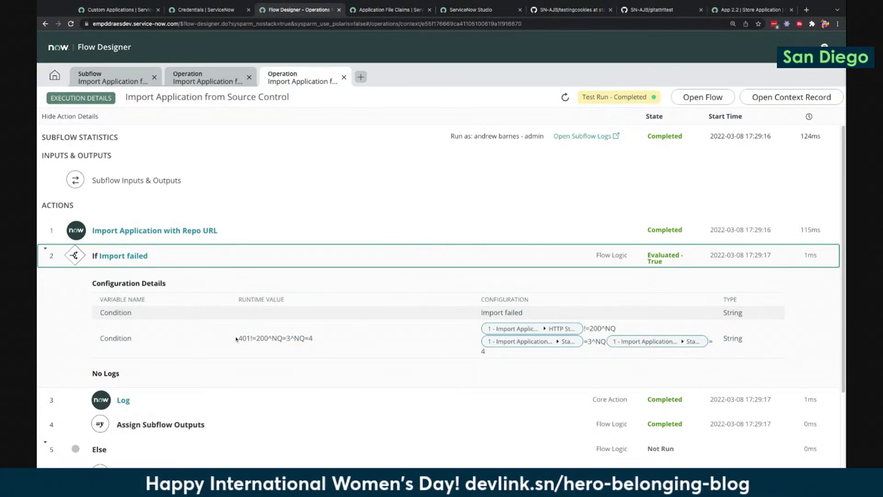
left_click(119, 75)
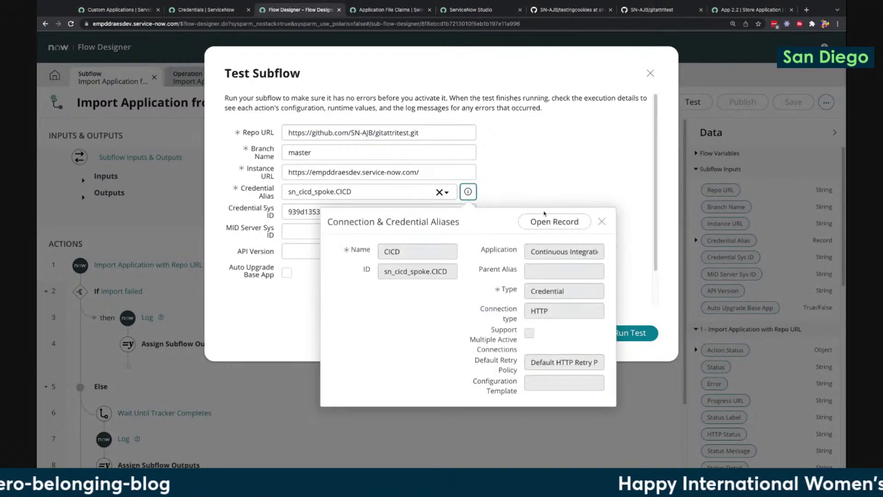
Preview the CICD alias record, then open Connection & Credential Aliases from the navigator
left_click(505, 190)
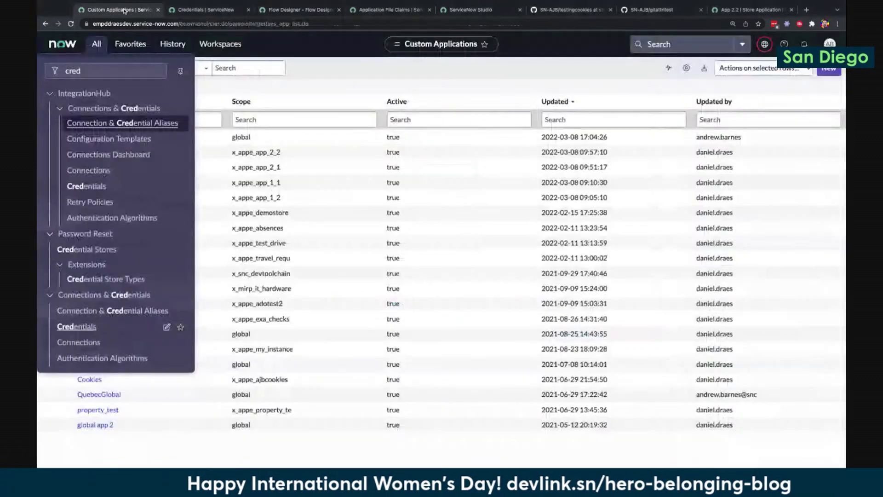
left_click(115, 9)
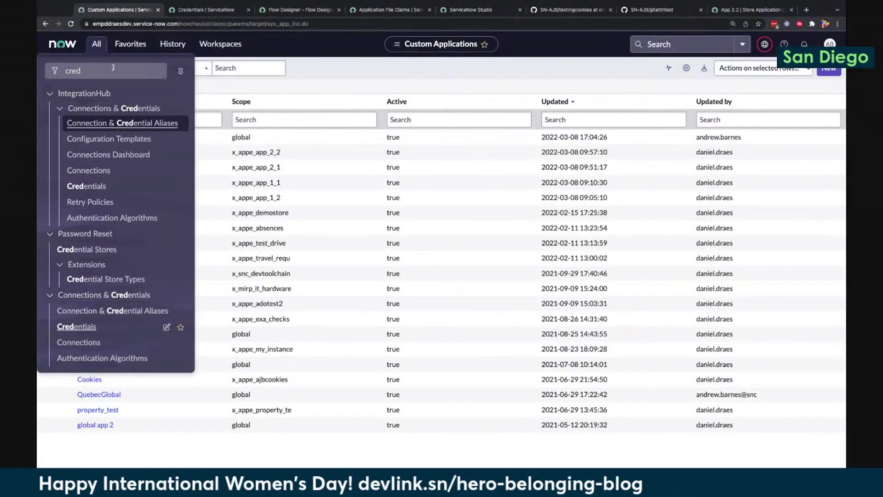
left_click(113, 310)
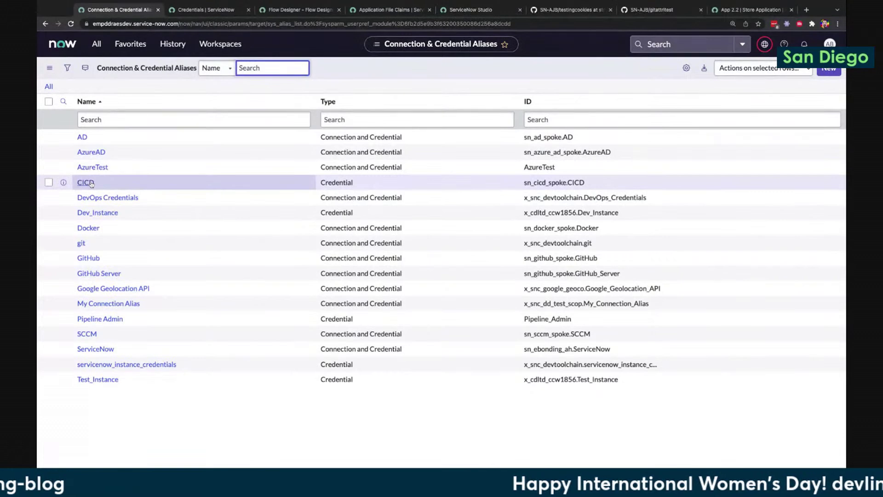
Search the Credential Alias field for 'cicd', cross-checking the Credentials and Aliases lists
left_click(216, 10)
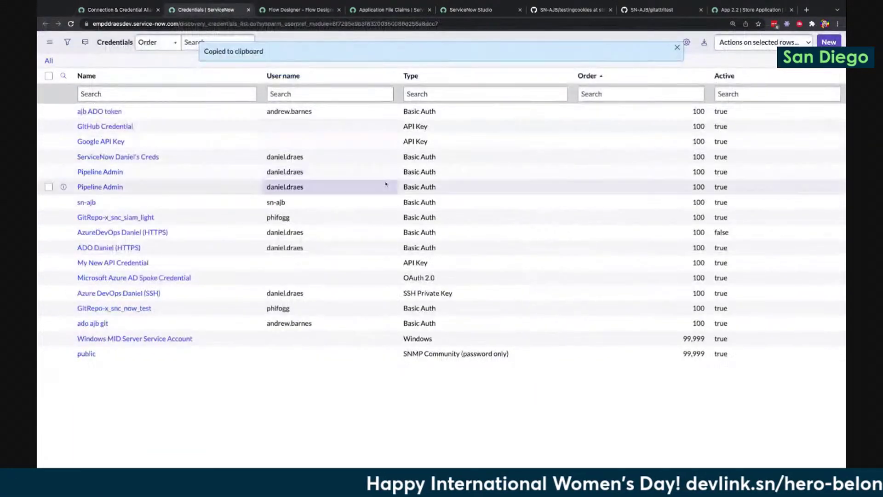
left_click(299, 10)
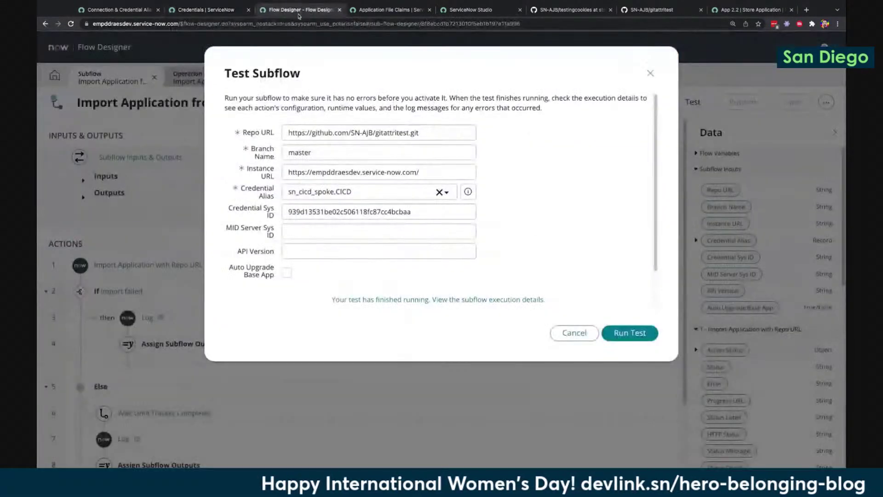
left_click(447, 192)
type("cicd")
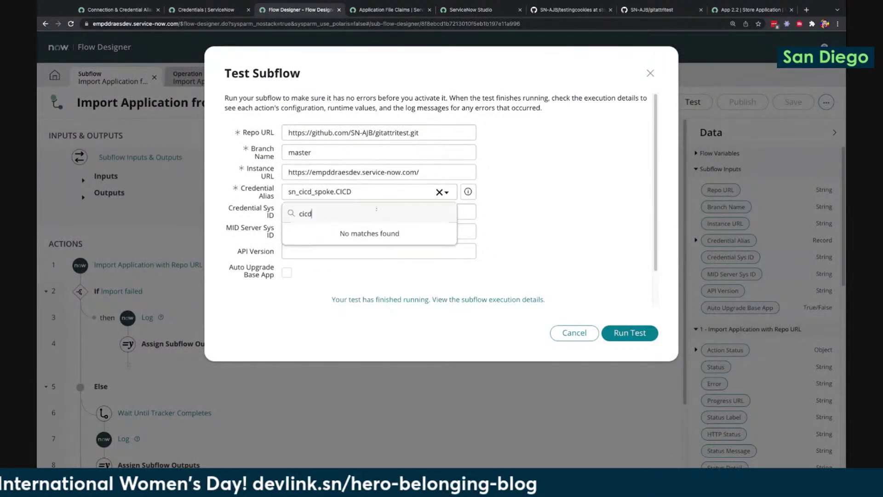
left_click(130, 11)
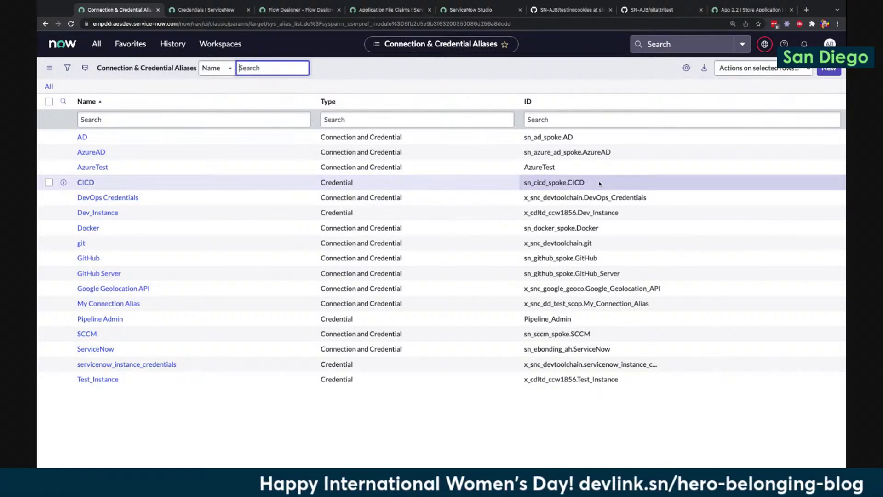
left_click(313, 16)
left_click(390, 195)
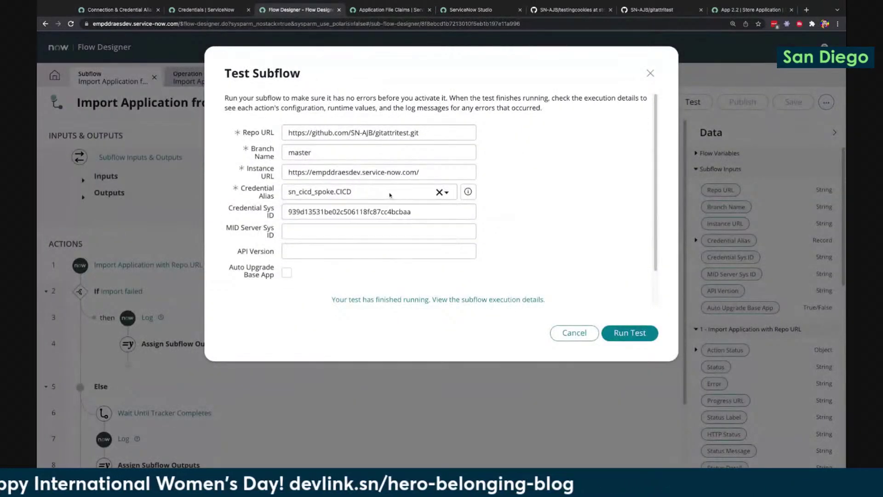
Clear the Credential Alias field and select sn_cicd_spoke.CICD instead
left_click(439, 192)
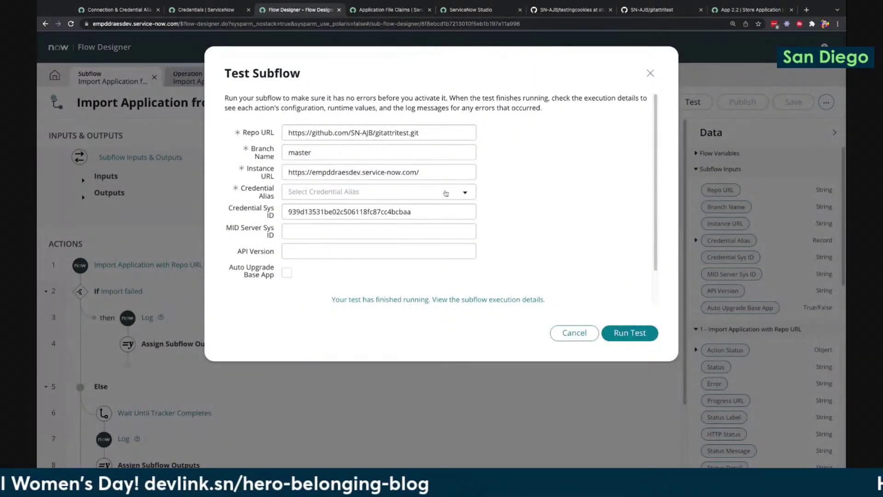
left_click(466, 194)
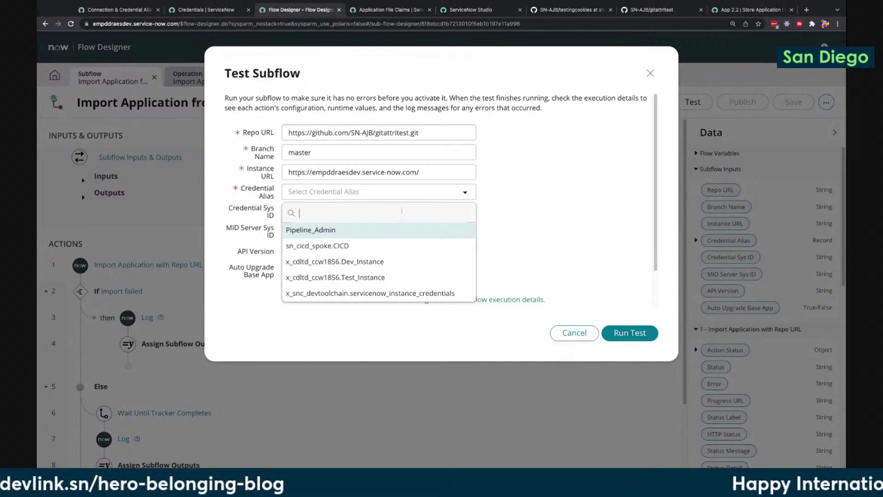
left_click(389, 247)
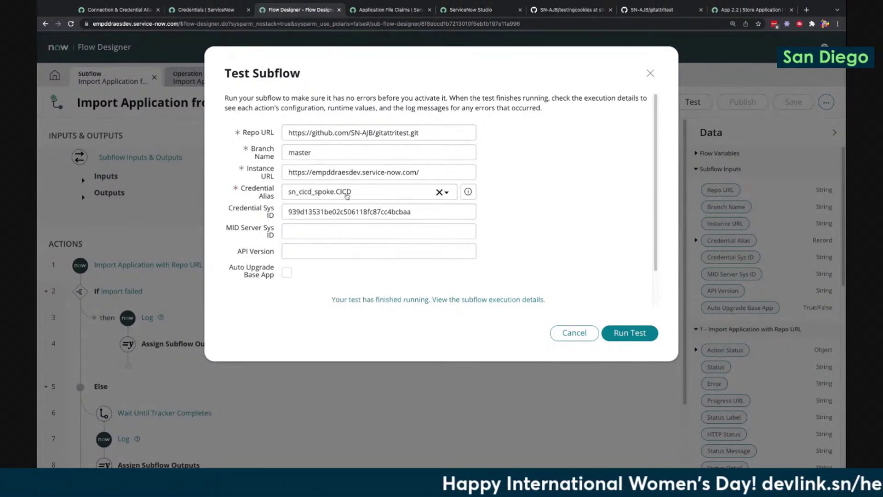
Review the instance URL, repository URL and credential sys ID, then open the CICD alias record
left_click(312, 172)
left_click(381, 132)
left_click(340, 212)
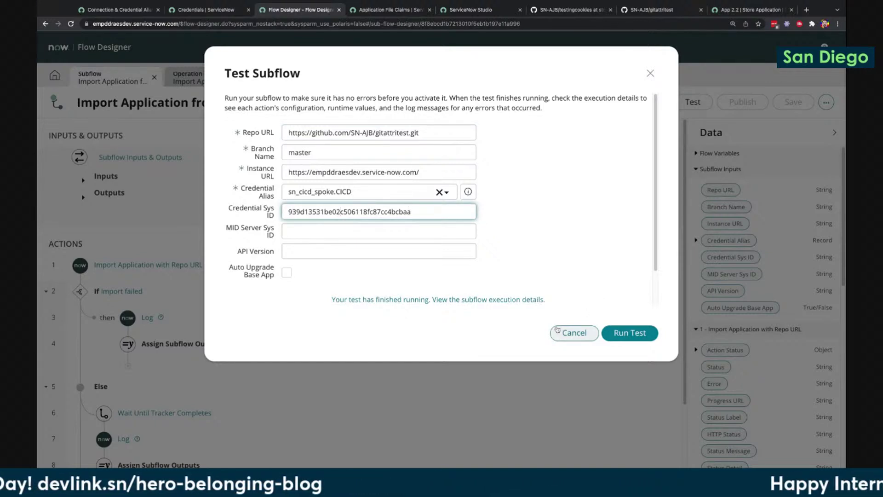
left_click(468, 192)
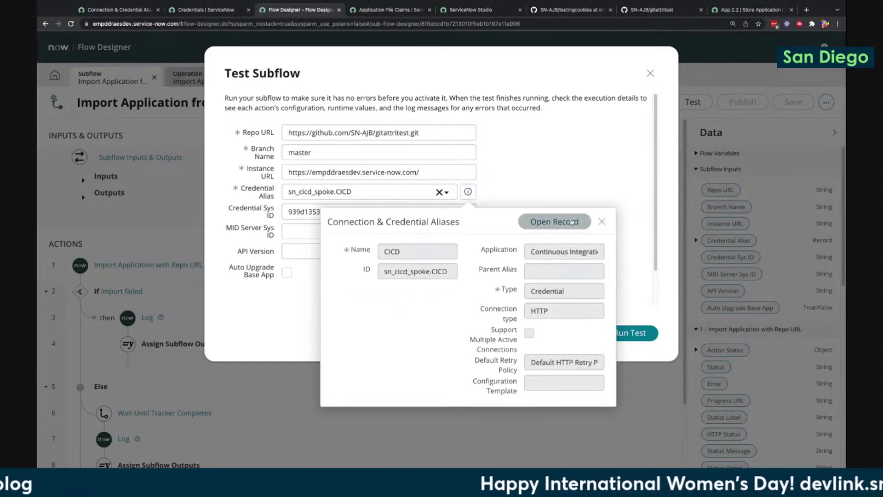
left_click(570, 222)
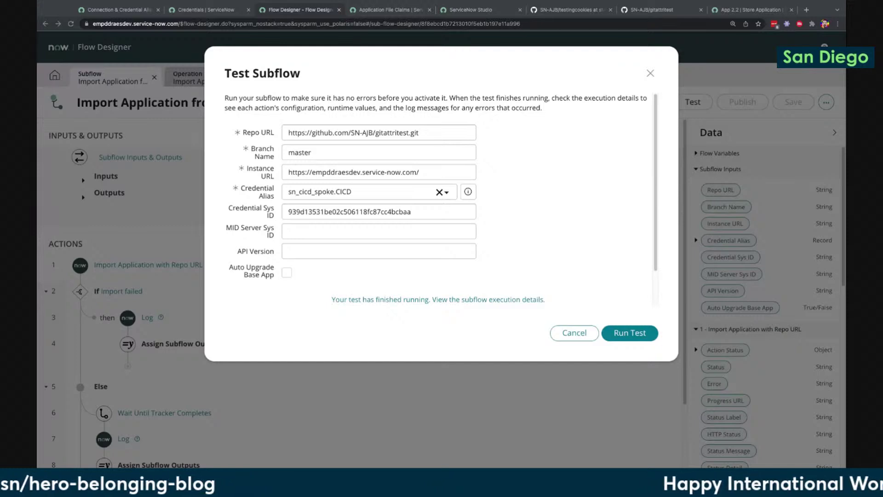
Make the CICD alias editable and start a new Basic Auth credential from its Credentials list
left_click(115, 9)
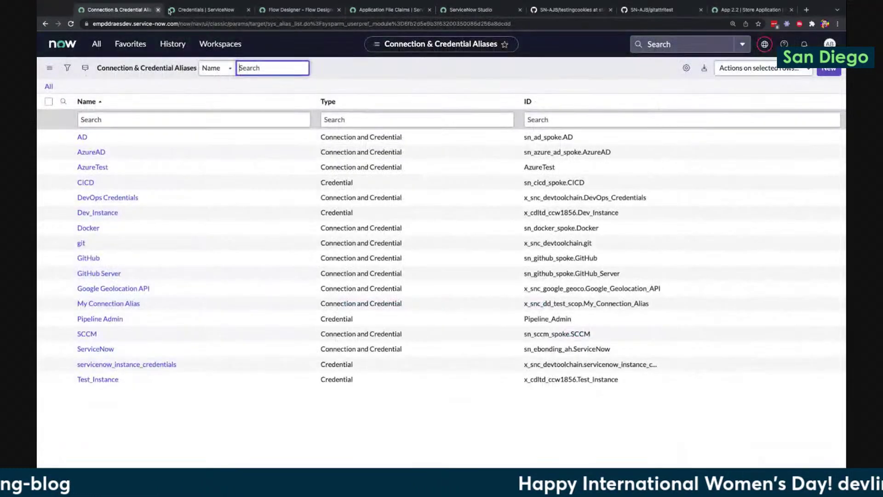
left_click(90, 185)
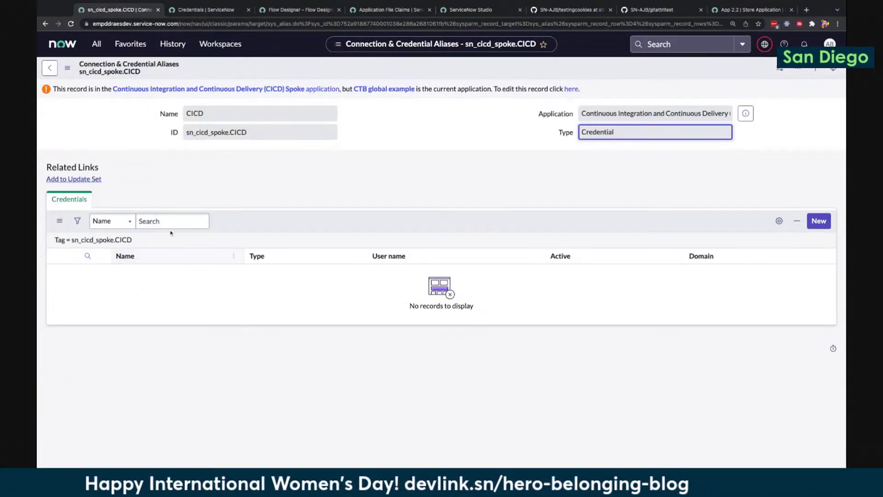
left_click(578, 89)
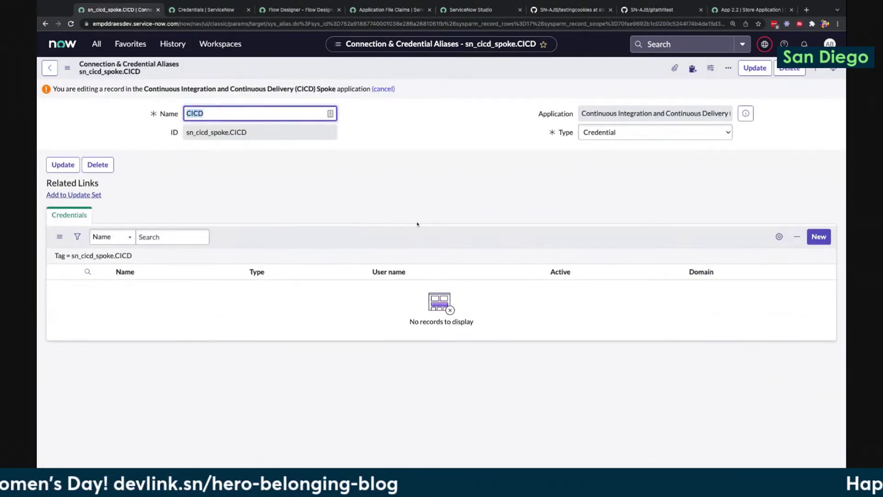
left_click(819, 236)
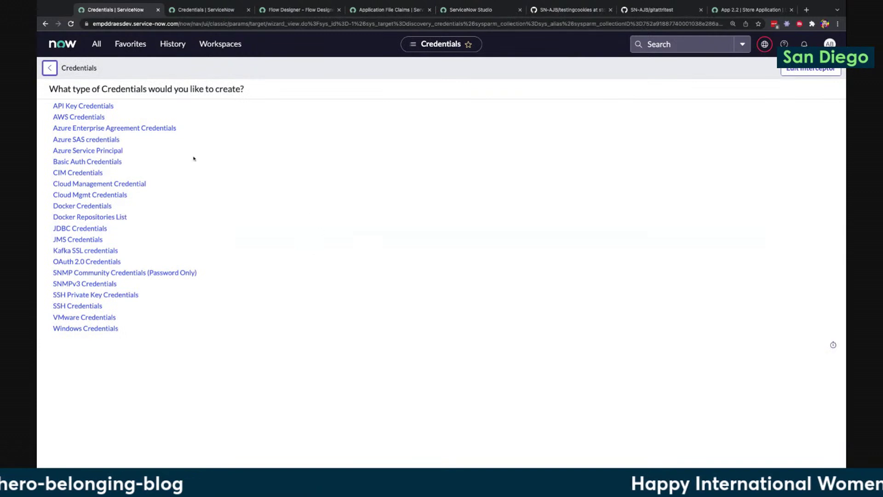
left_click(90, 163)
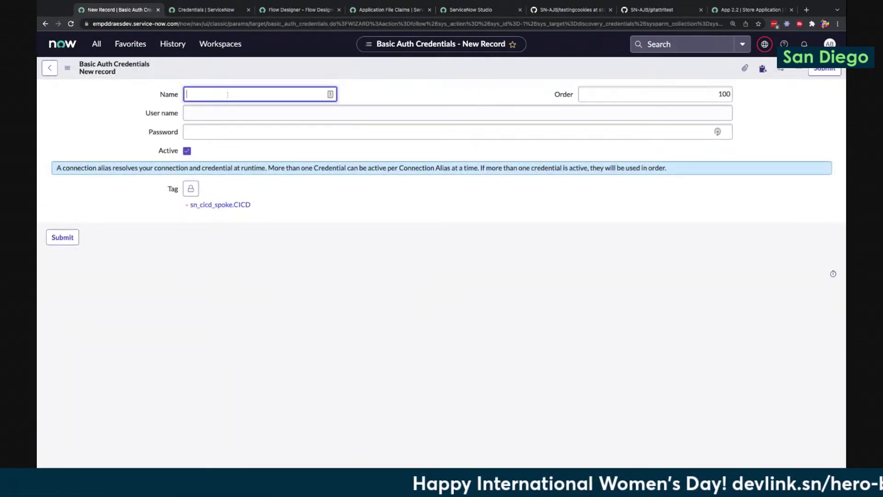
Submit a Basic Auth credential named 'admin' with the user name and password, declining the password-manager prompt
type("admin")
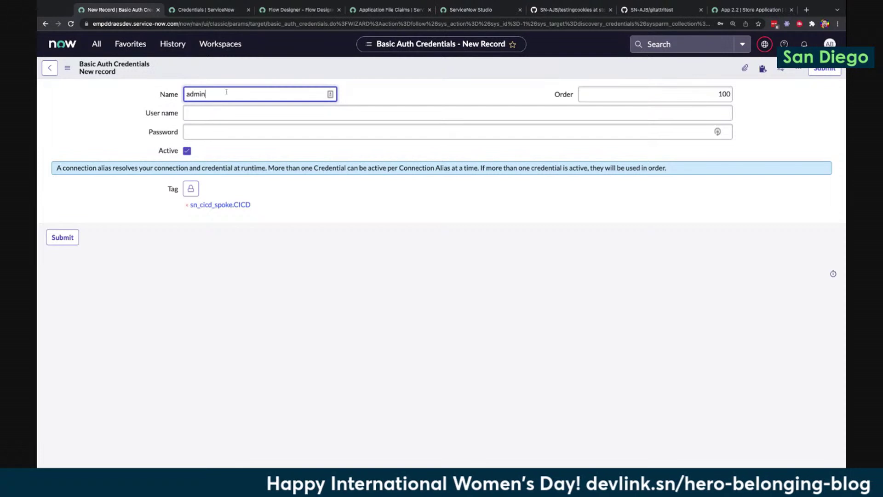
key("Tab")
key("Tab")
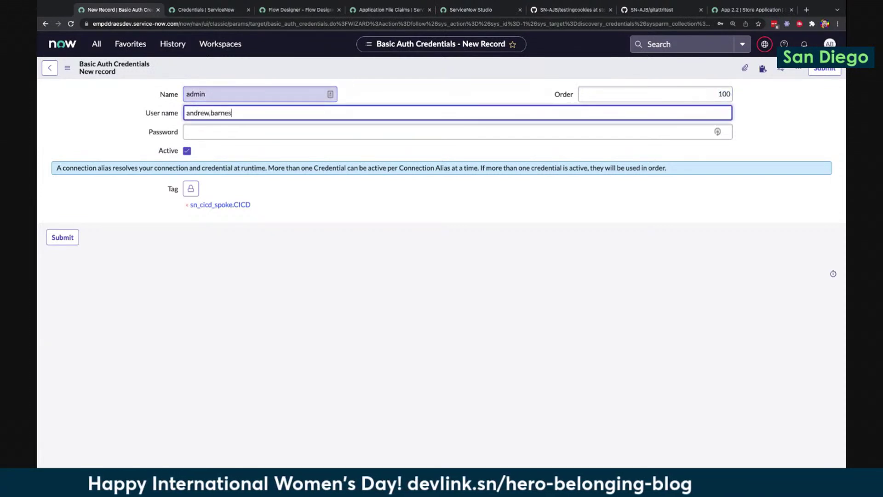
key("Tab")
type("•••••••••••")
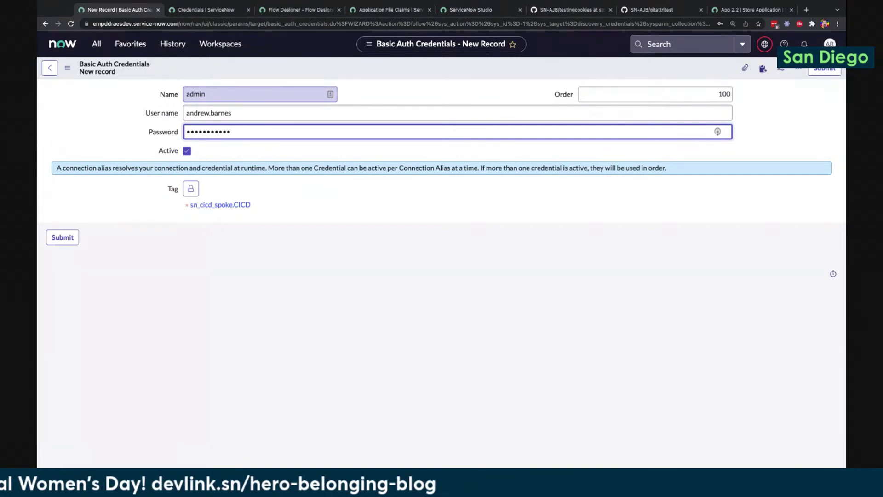
left_click(69, 238)
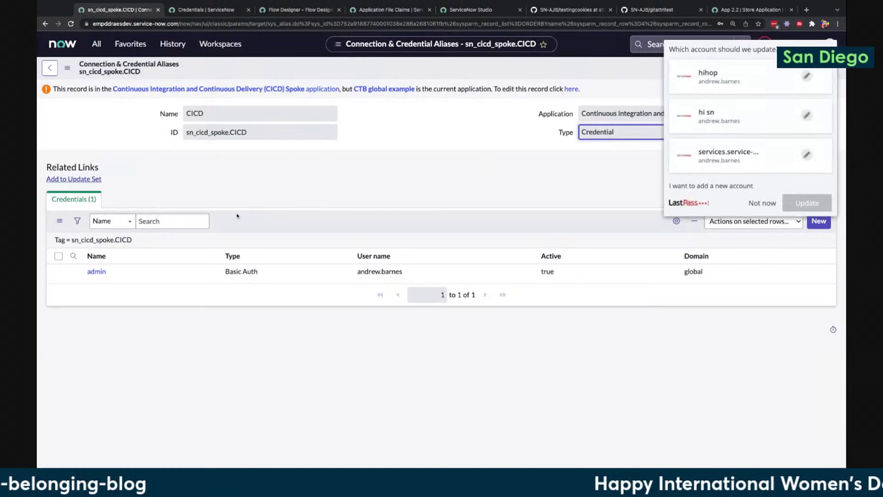
left_click(761, 203)
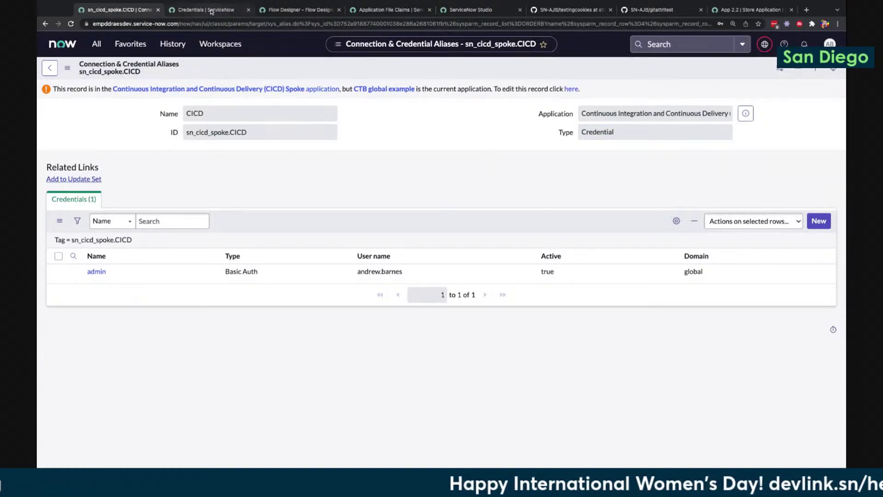
left_click(211, 10)
Rerun the Import Application from Source Control subflow test and view its execution details
left_click(299, 10)
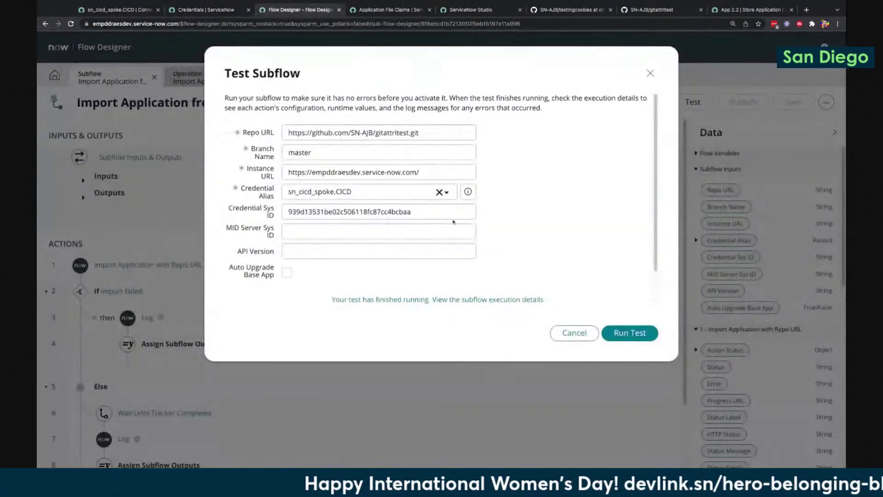
left_click(629, 333)
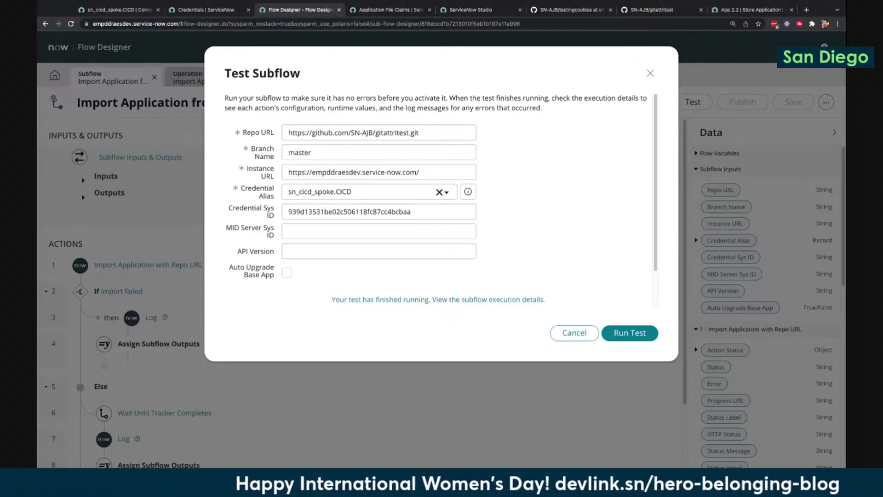
left_click(501, 300)
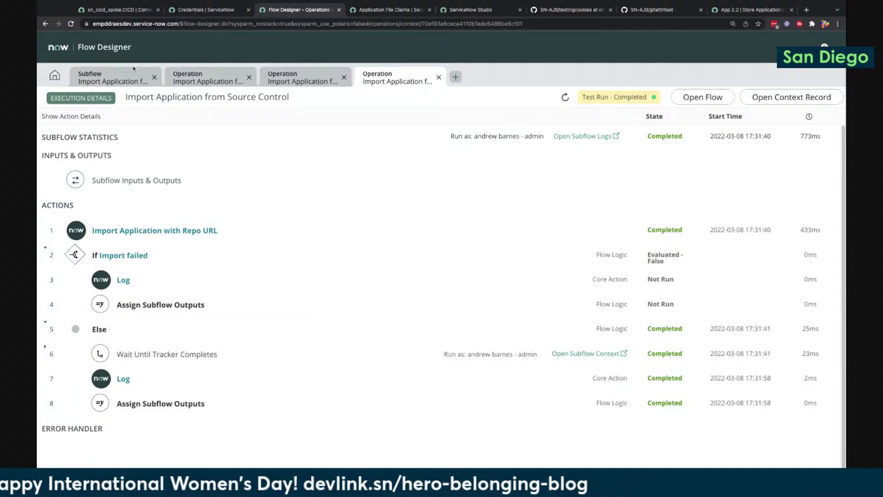
Leave the CICD alias record and open sys_app.list to show the Custom Applications list
left_click(123, 13)
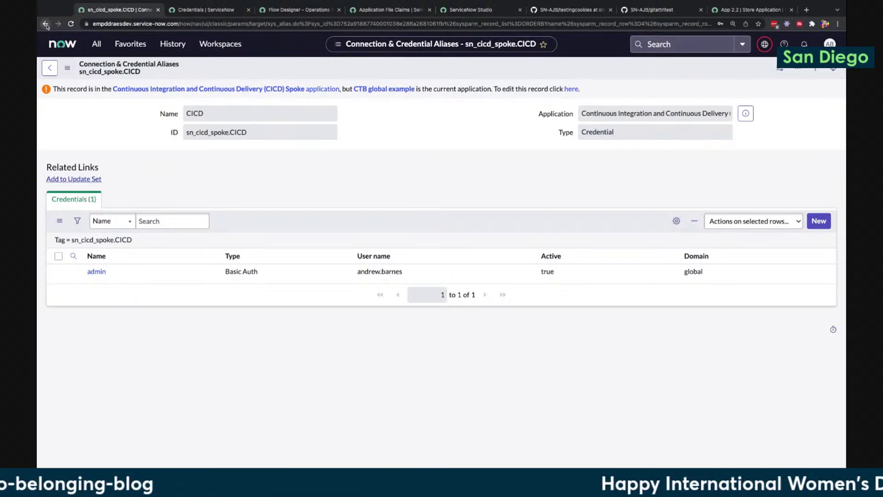
left_click(45, 24)
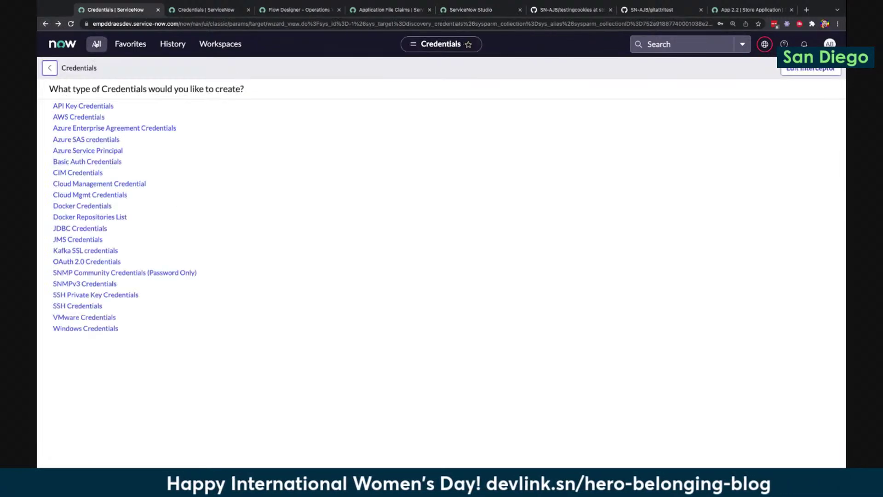
key("ctrl+alt+c")
type("sys")
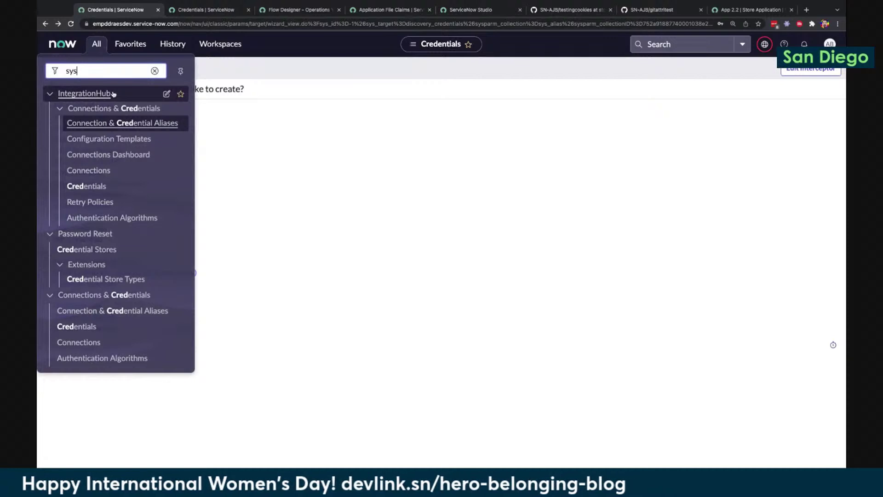
type("_app.list")
key("Return")
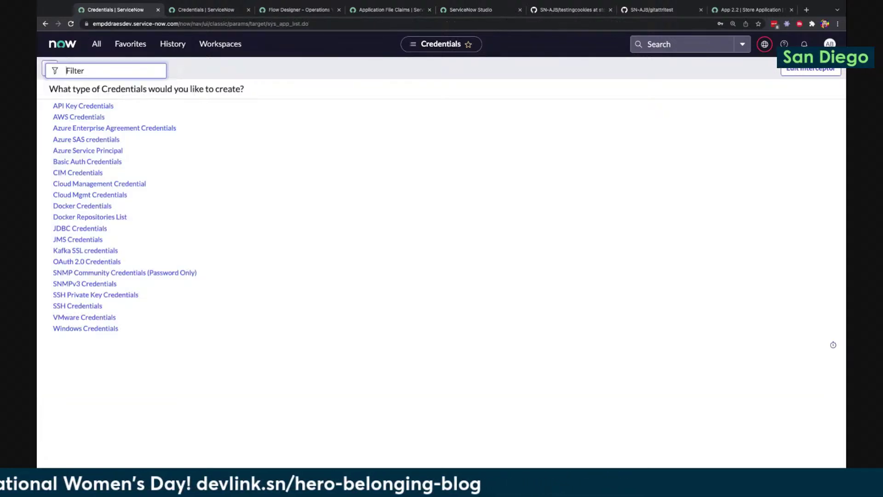
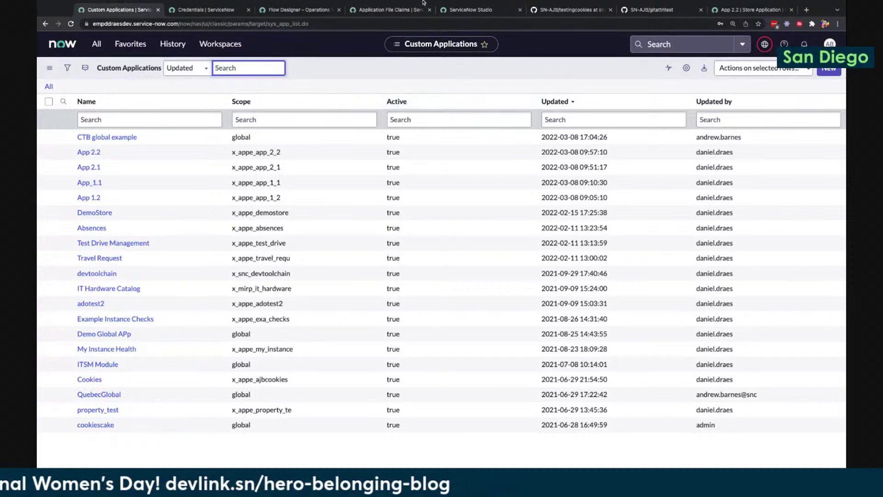
In ServiceNow Studio, open File > Switch and scroll the recent applications down to Cookies
left_click(467, 10)
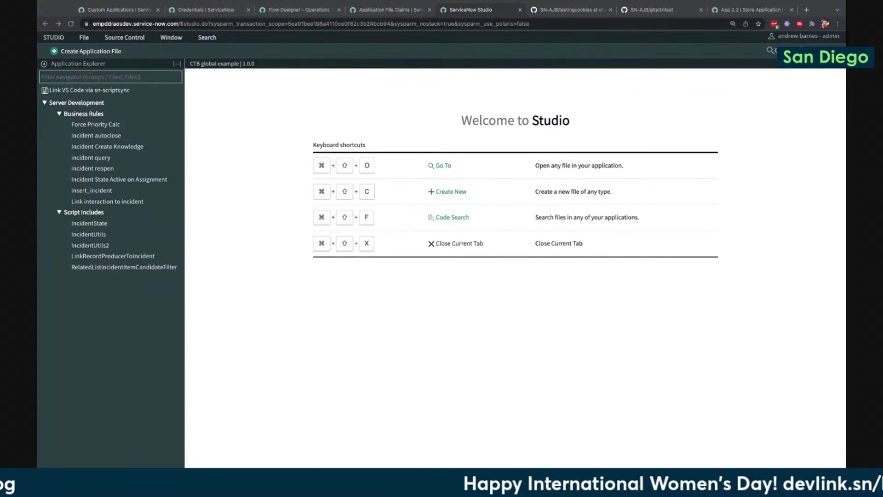
left_click(87, 39)
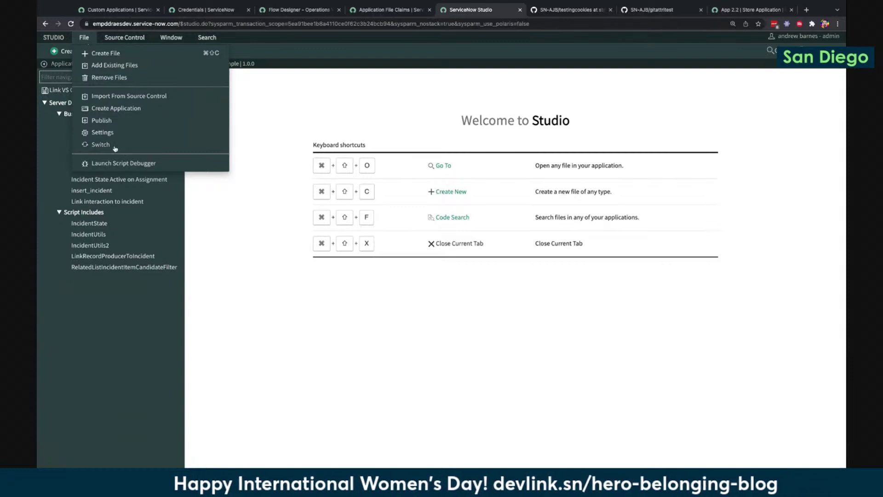
left_click(114, 145)
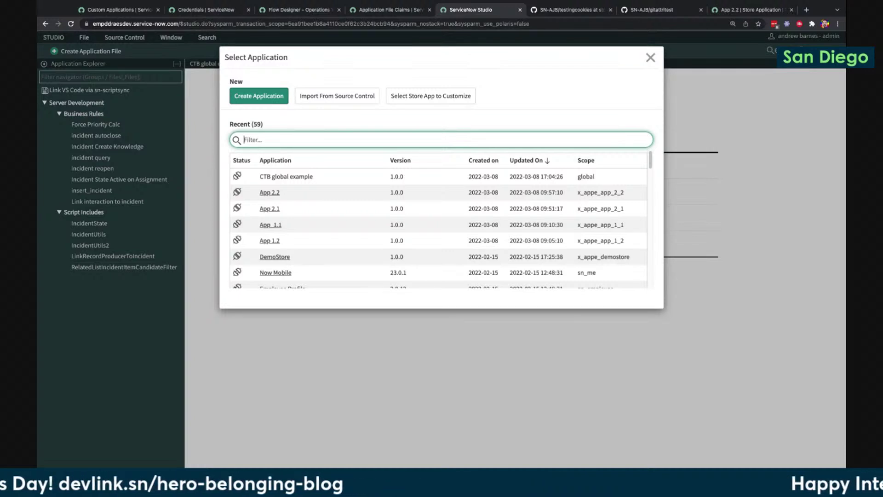
scroll(344, 212, "down", 3)
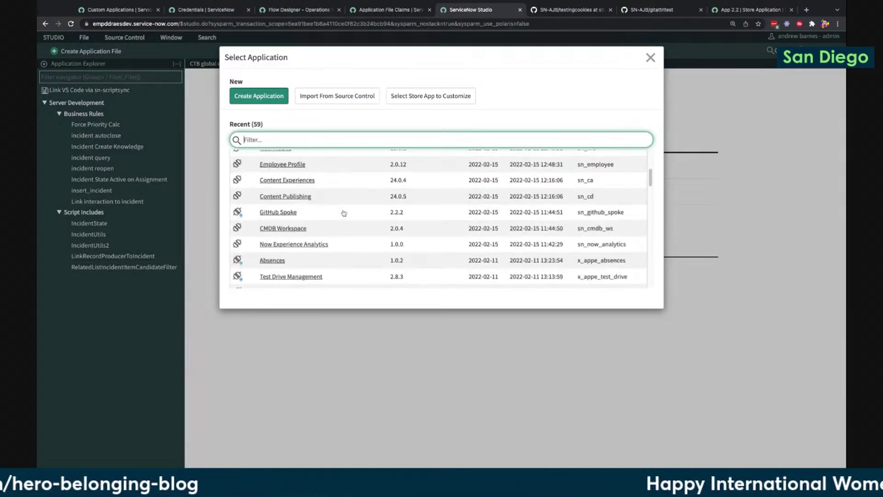
scroll(344, 209, "down", 8)
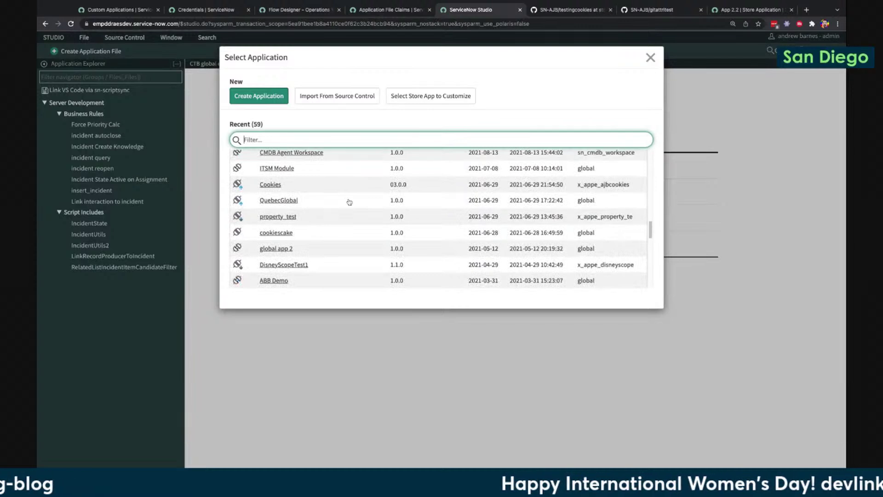
Open the Cookies application, version 03.0.0, from the Select Application list
left_click(271, 185)
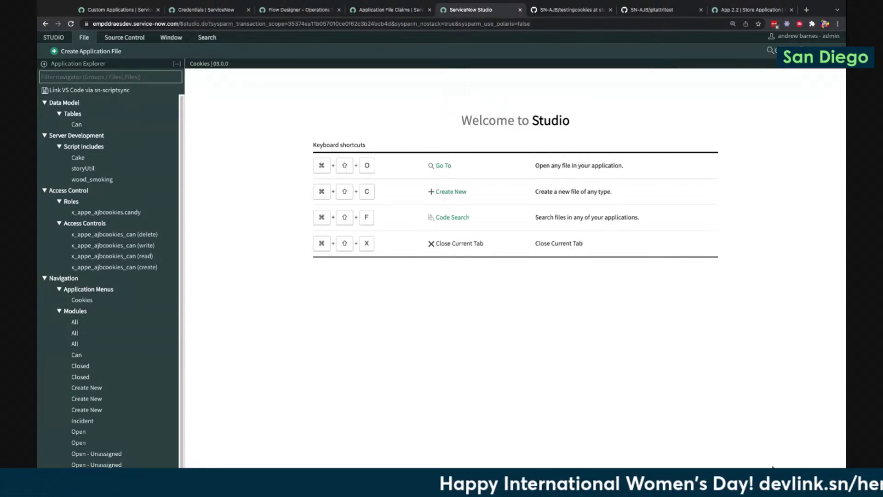
left_click(132, 38)
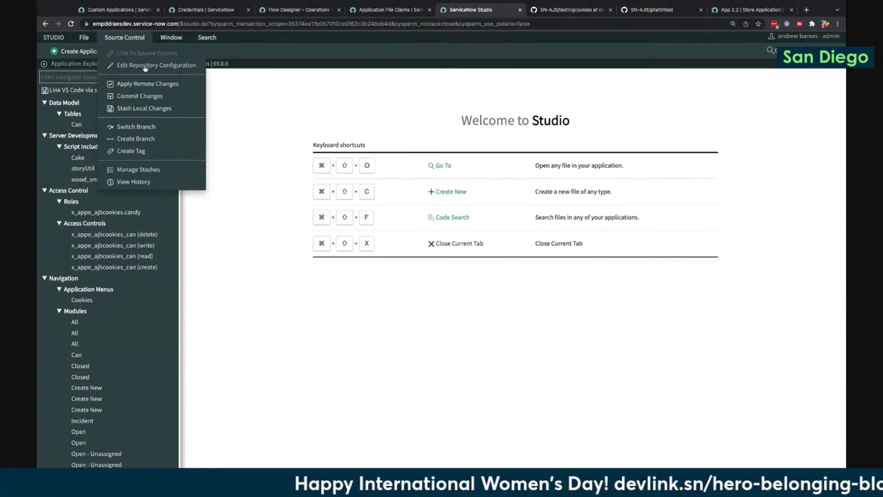
left_click(149, 98)
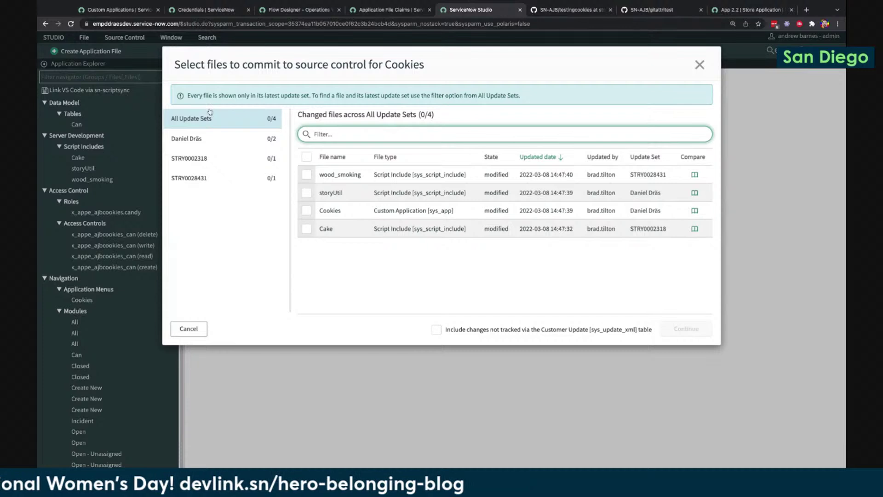
left_click(202, 139)
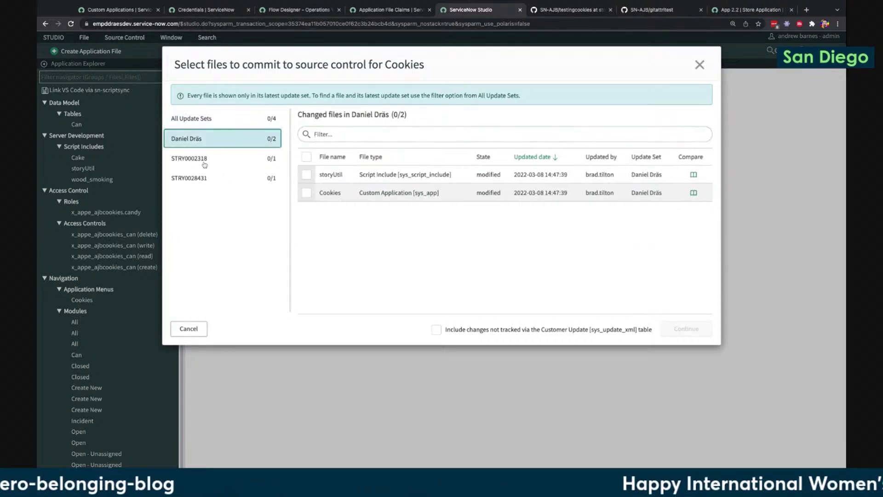
left_click(205, 162)
left_click(207, 185)
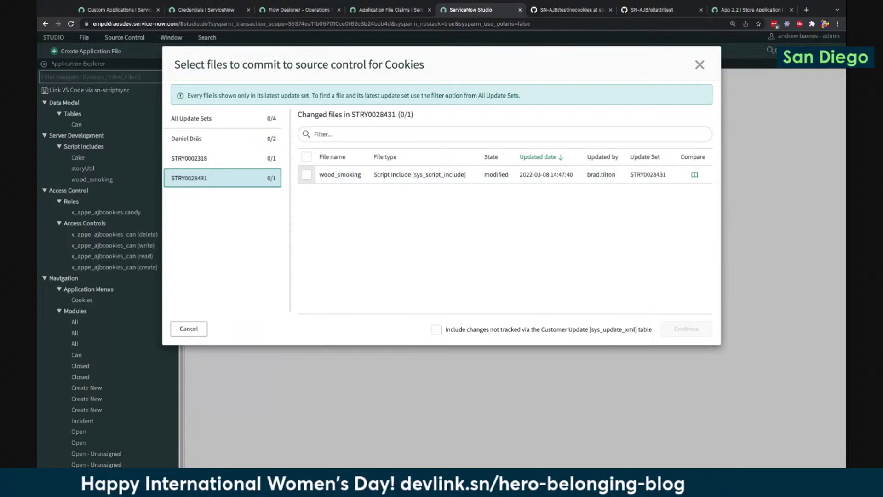
left_click(224, 137)
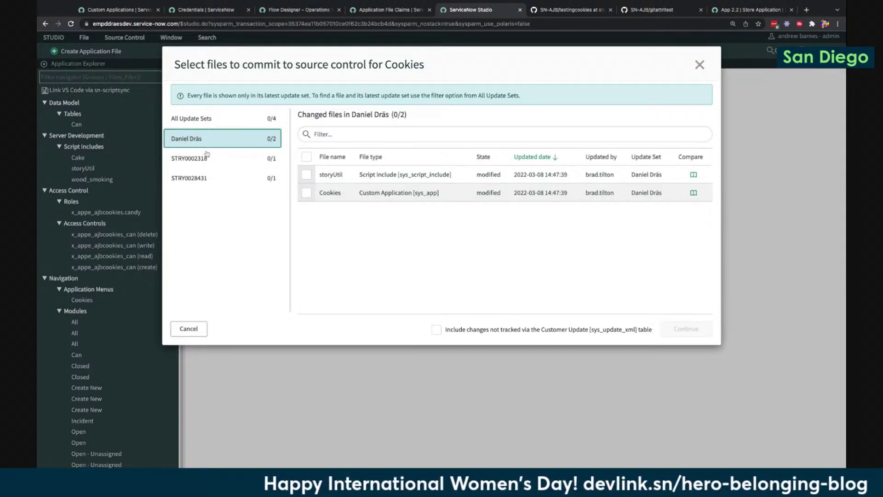
left_click(699, 65)
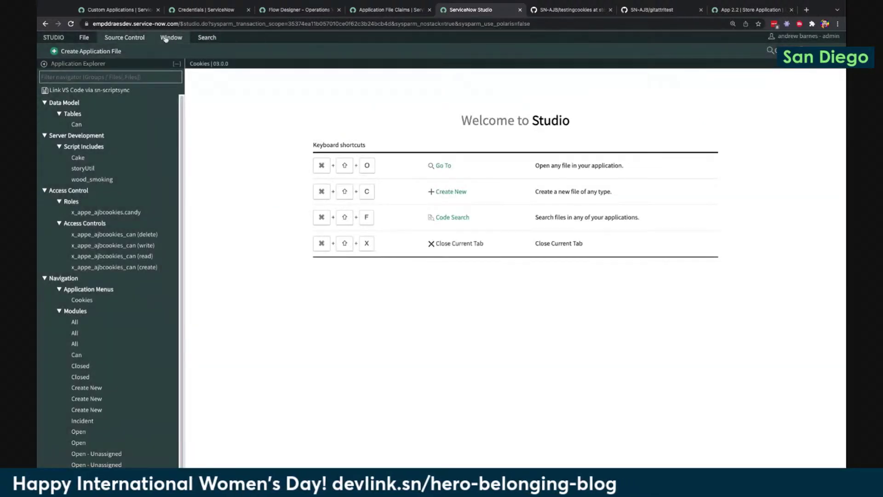
Stash the four changed Cookies files with the description 'cake is best comment'
left_click(129, 38)
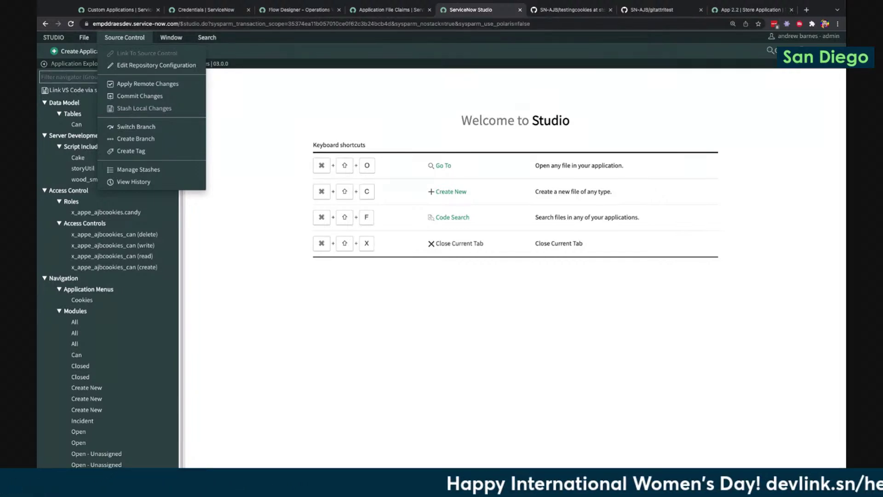
left_click(144, 108)
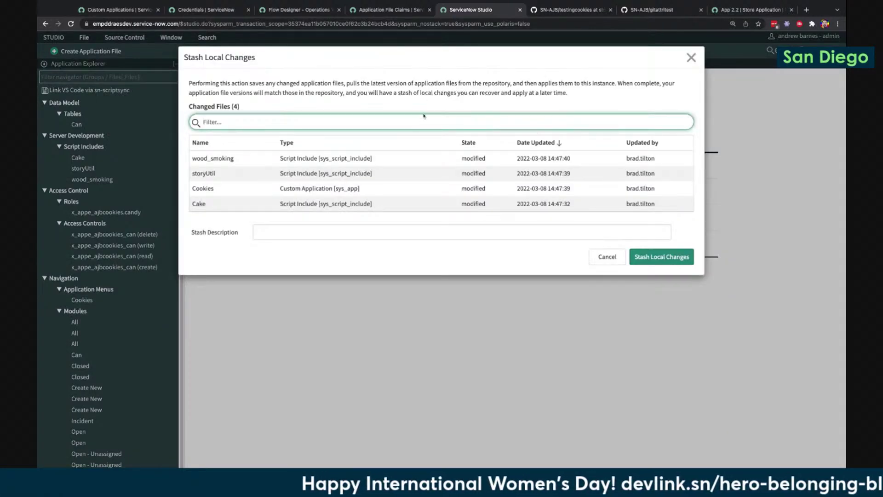
left_click(316, 238)
type("cake is best comment")
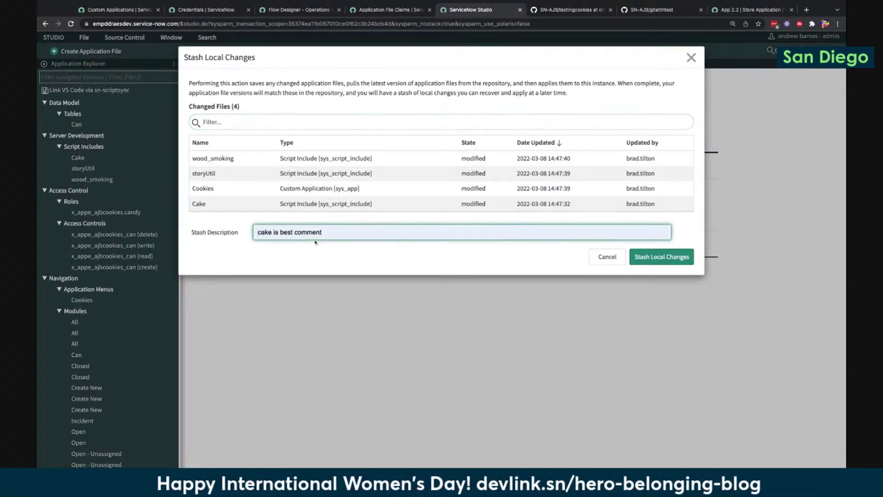
left_click(308, 256)
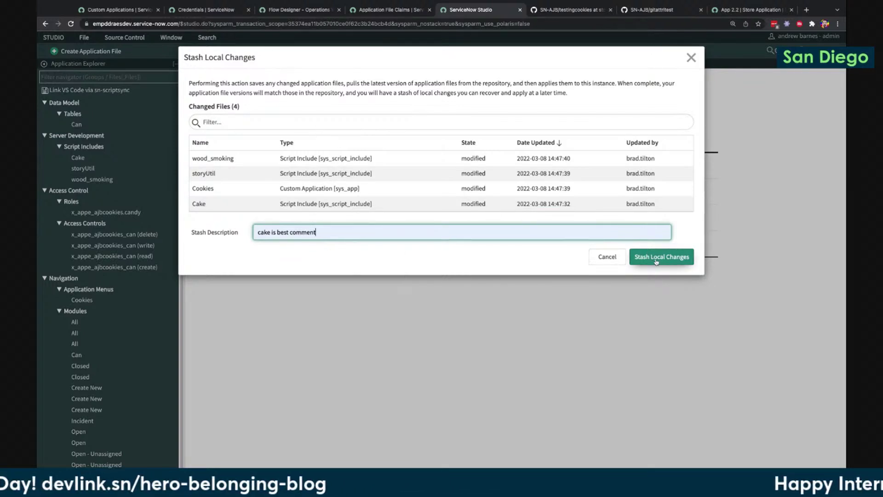
left_click(656, 262)
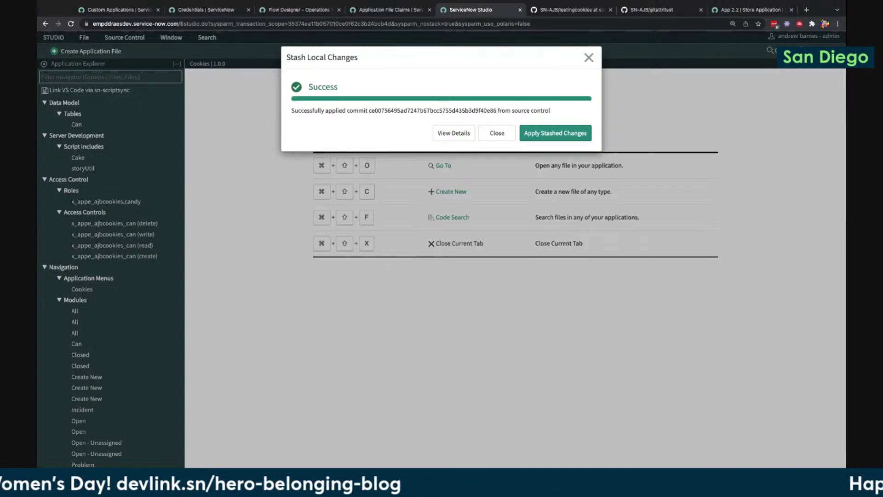
left_click(588, 57)
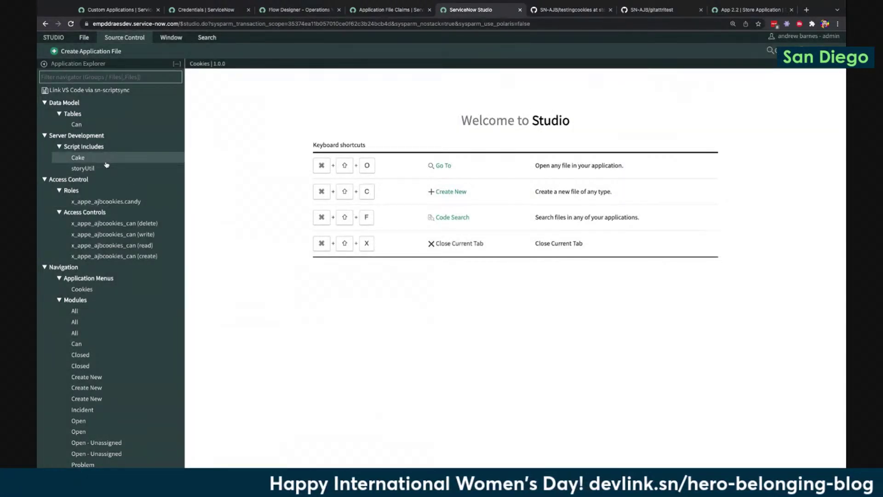
Enlarge the Studio page, then view the 'cake is best comment' stash record from Manage Stashes
key("ctrl+plus")
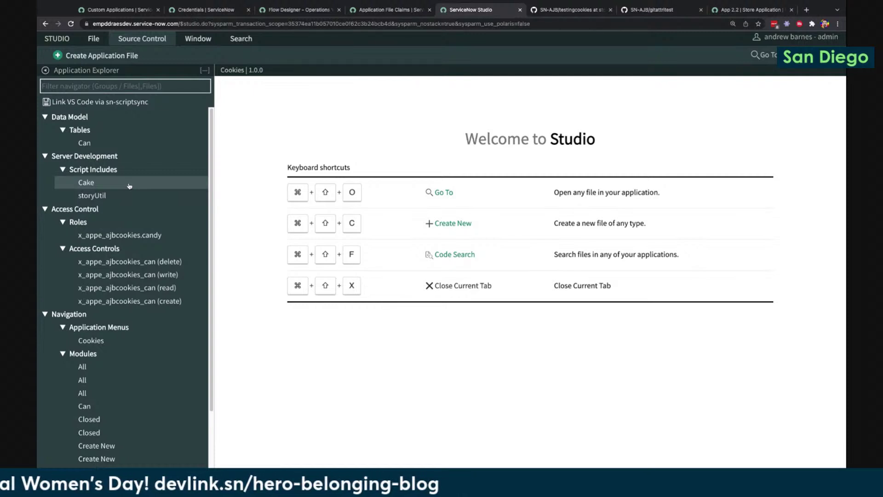
left_click(142, 38)
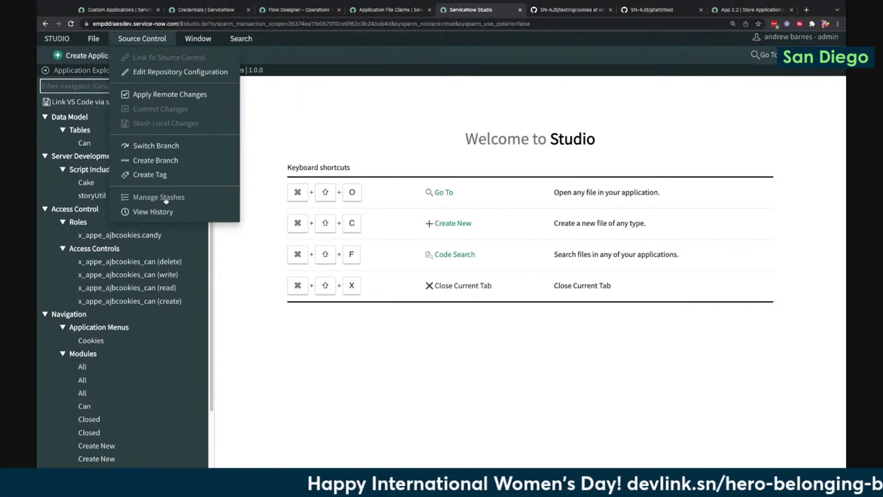
left_click(166, 197)
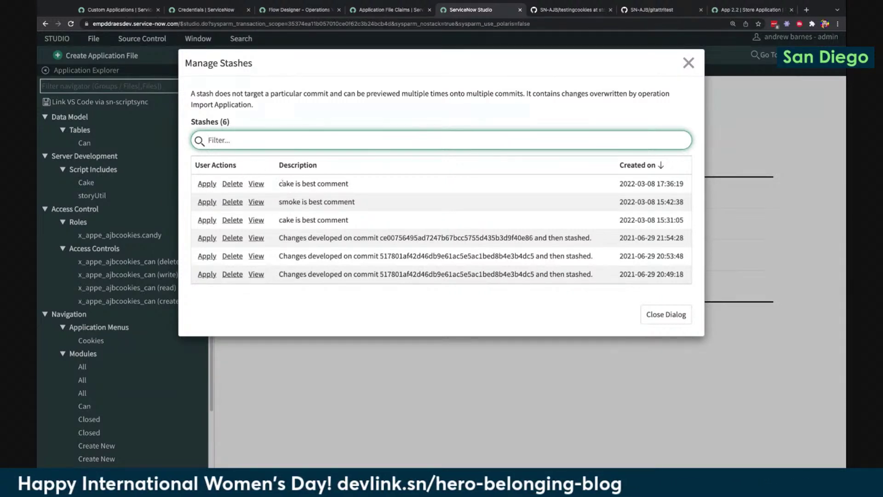
left_click(254, 183)
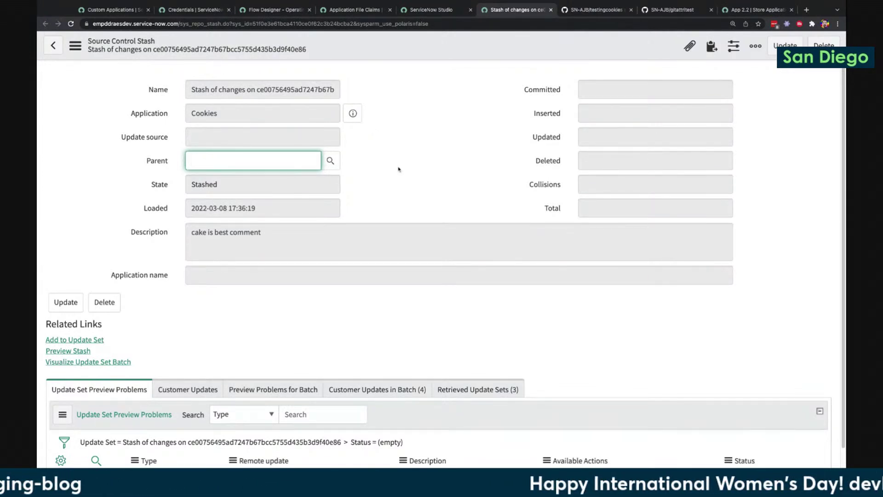
Review the stash's Customer Updates in Batch and Retrieved Update Sets, then return to Studio
scroll(399, 170, "down", 1)
left_click(380, 331)
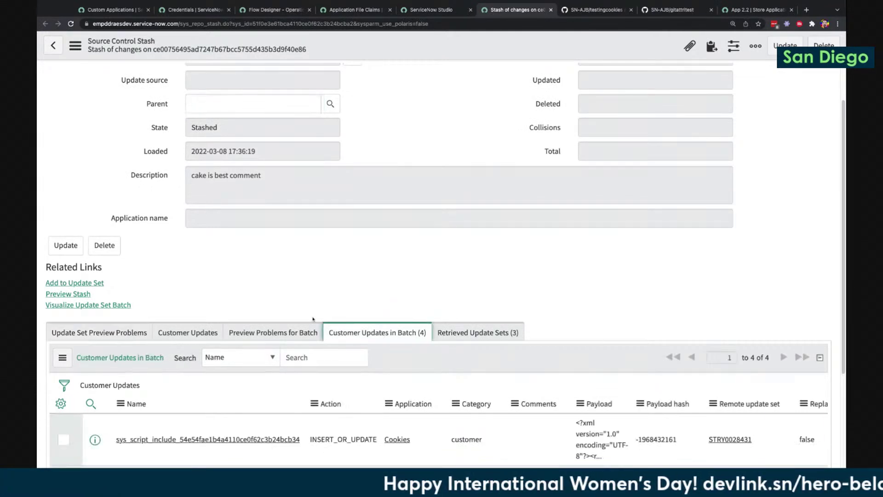
scroll(394, 330, "down", 1)
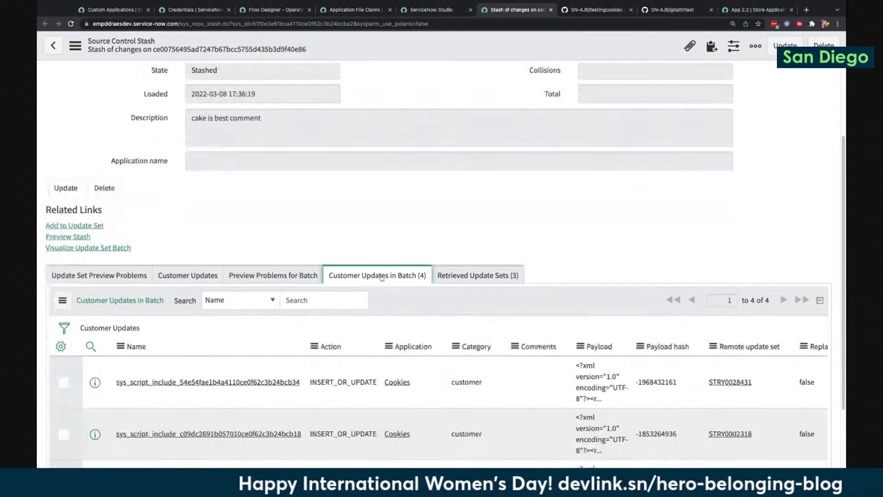
left_click(493, 274)
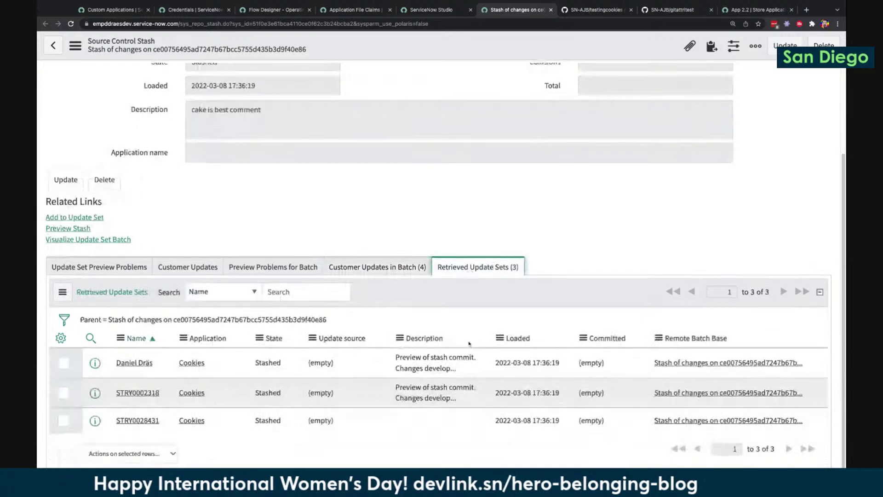
scroll(469, 343, "down", 1)
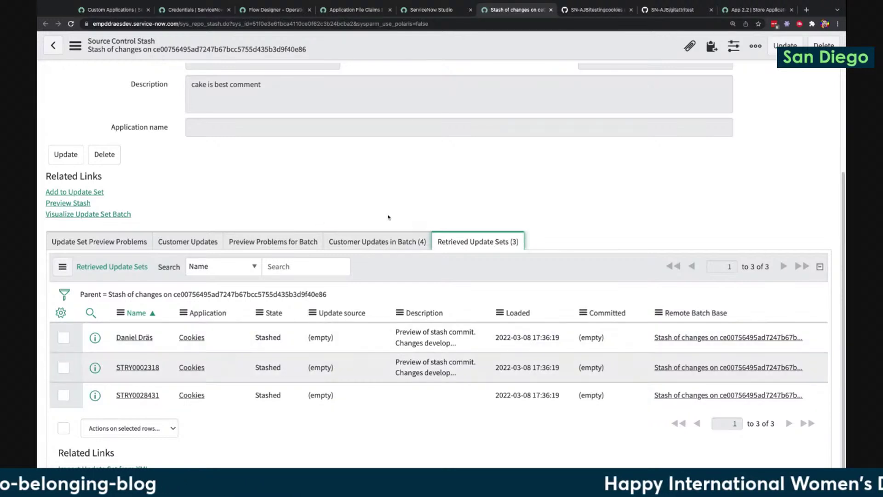
left_click(427, 9)
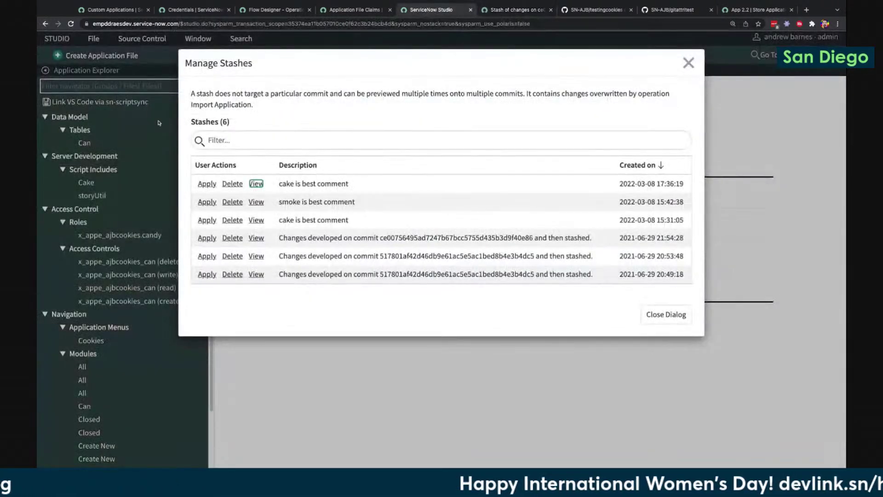
Apply the 'cake is best comment' stash so wood_smoking reappears in Cookies
left_click(207, 184)
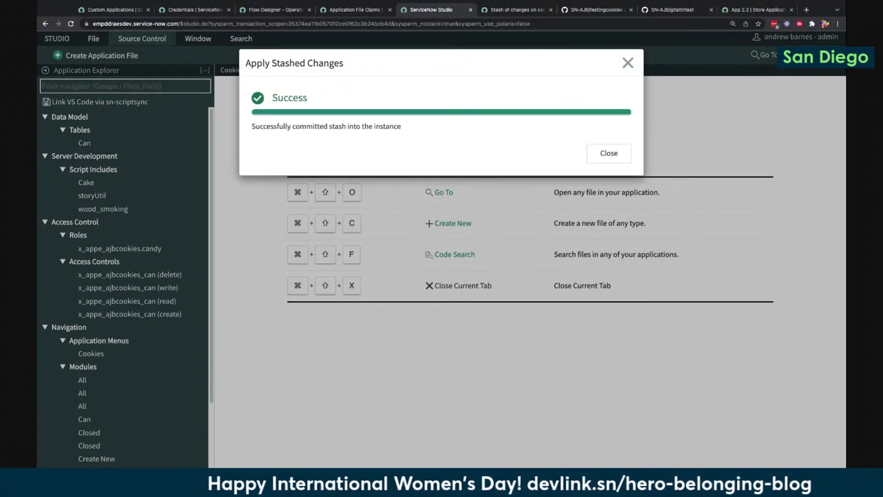
left_click(611, 154)
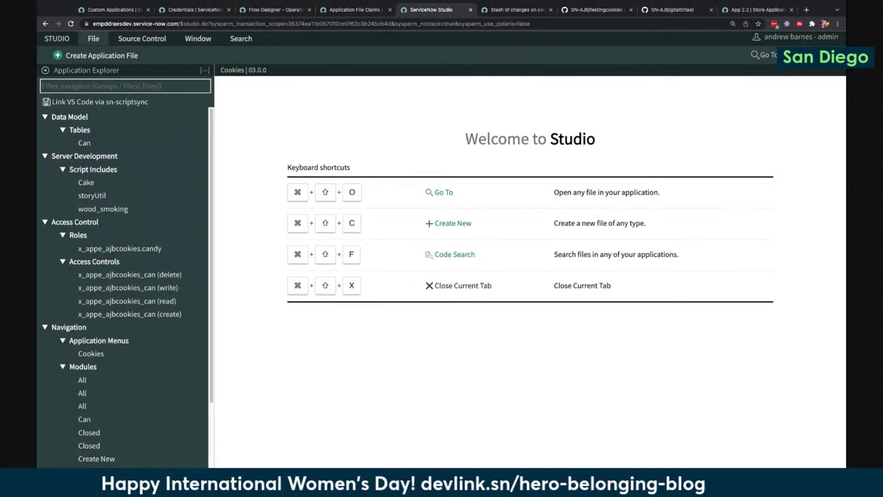
left_click(142, 40)
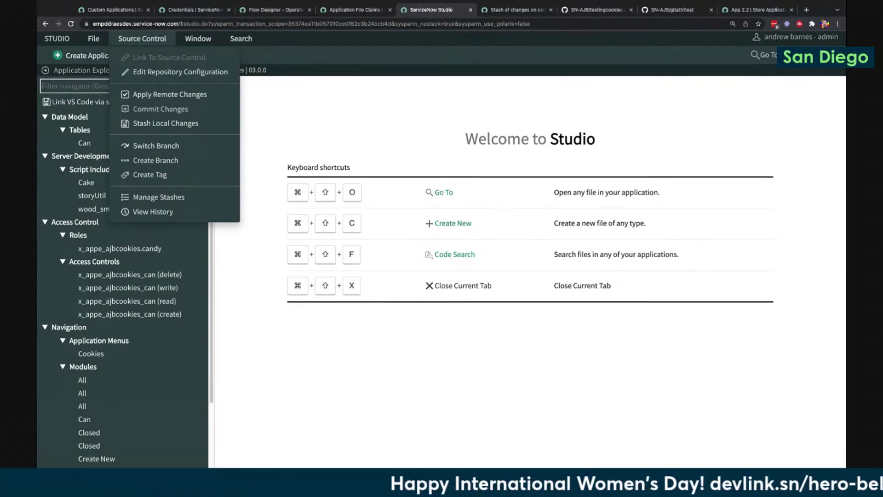
Start a source control commit and select only the wood_smoking and storyUtil script includes
left_click(142, 38)
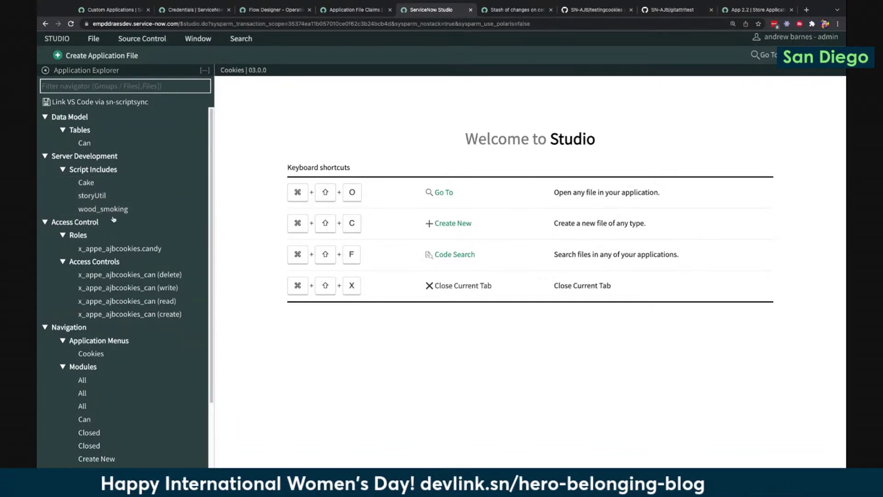
left_click(143, 40)
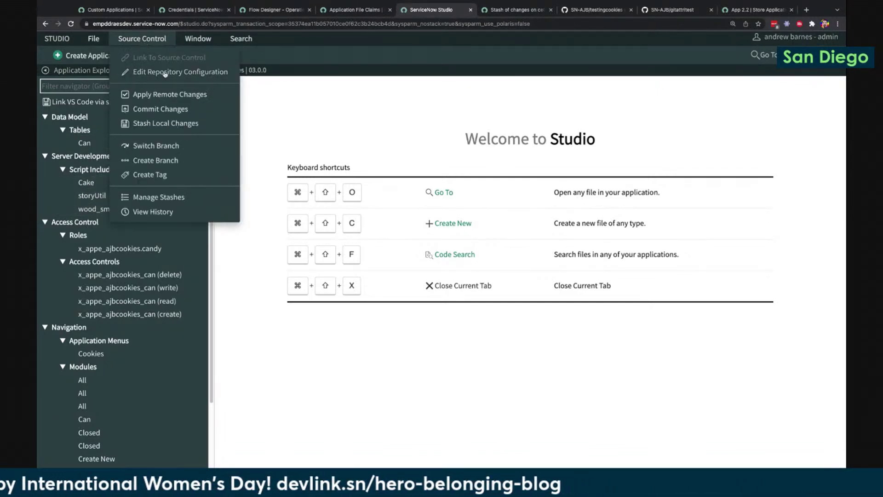
left_click(174, 110)
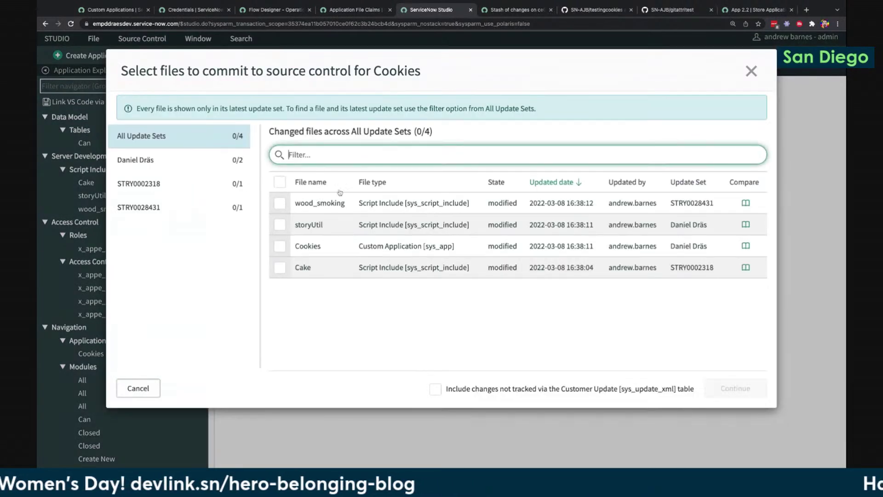
left_click(171, 161)
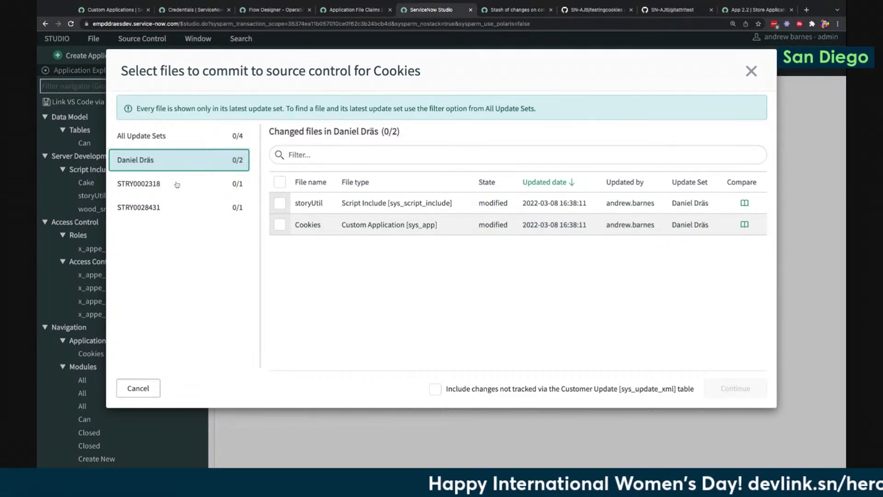
left_click(178, 184)
left_click(175, 211)
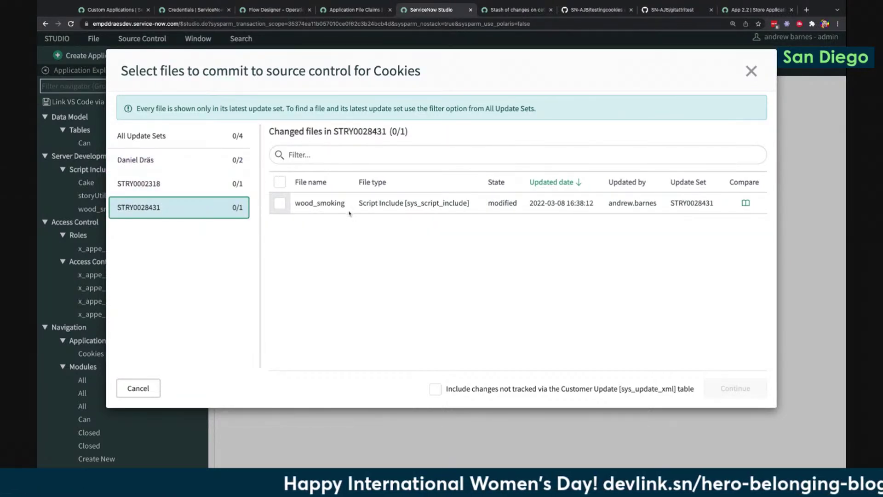
left_click(280, 203)
left_click(226, 160)
left_click(280, 202)
Commit the two selected files with the comment 'selective commit CTB'
left_click(735, 388)
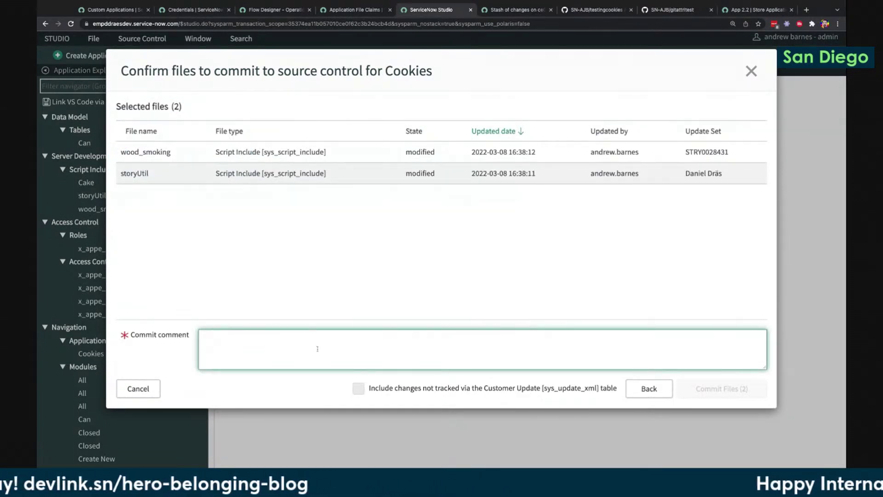
type("selec")
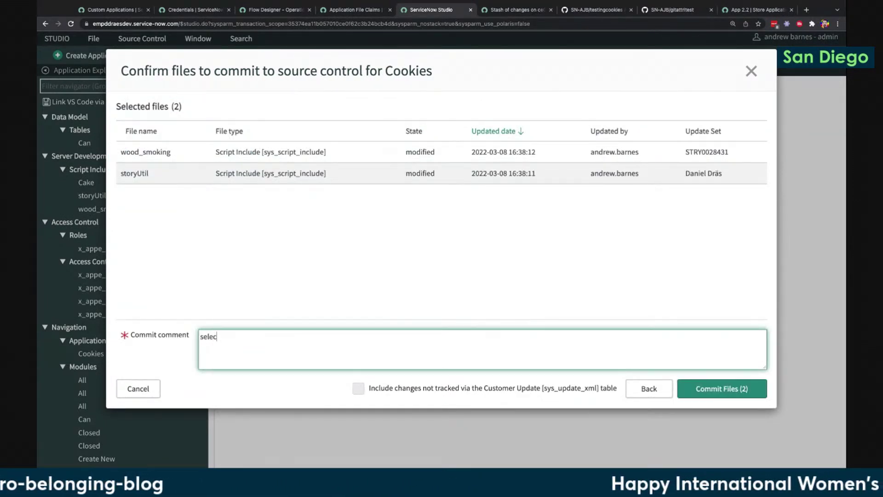
type("tive commit CTB")
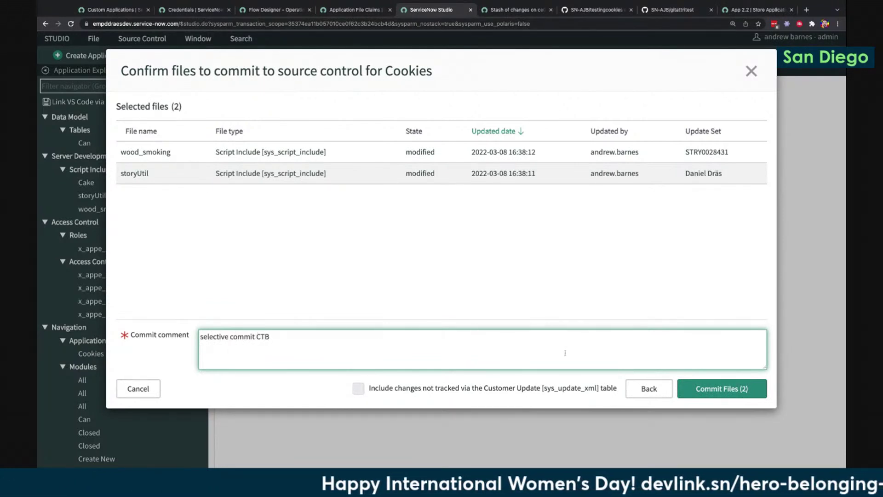
left_click(722, 388)
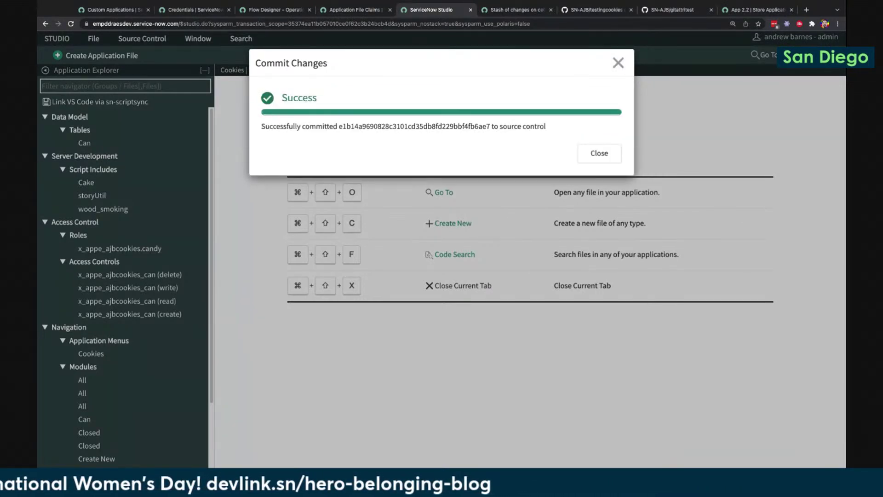
left_click(604, 151)
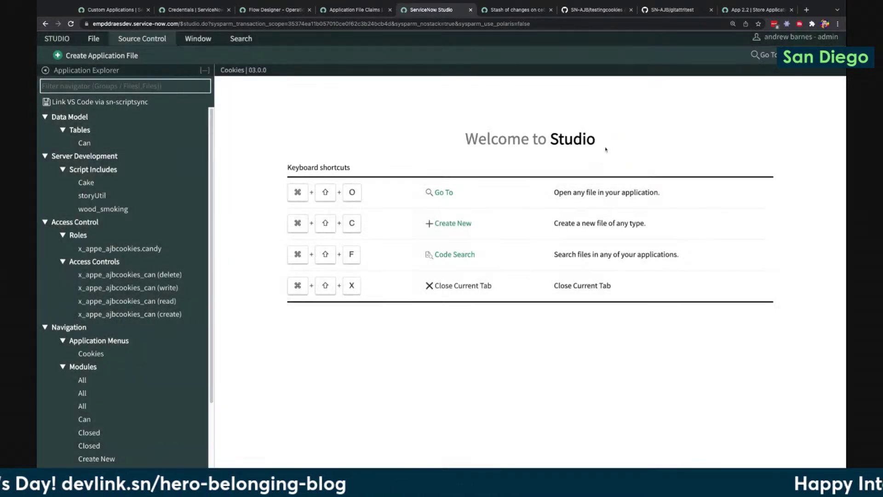